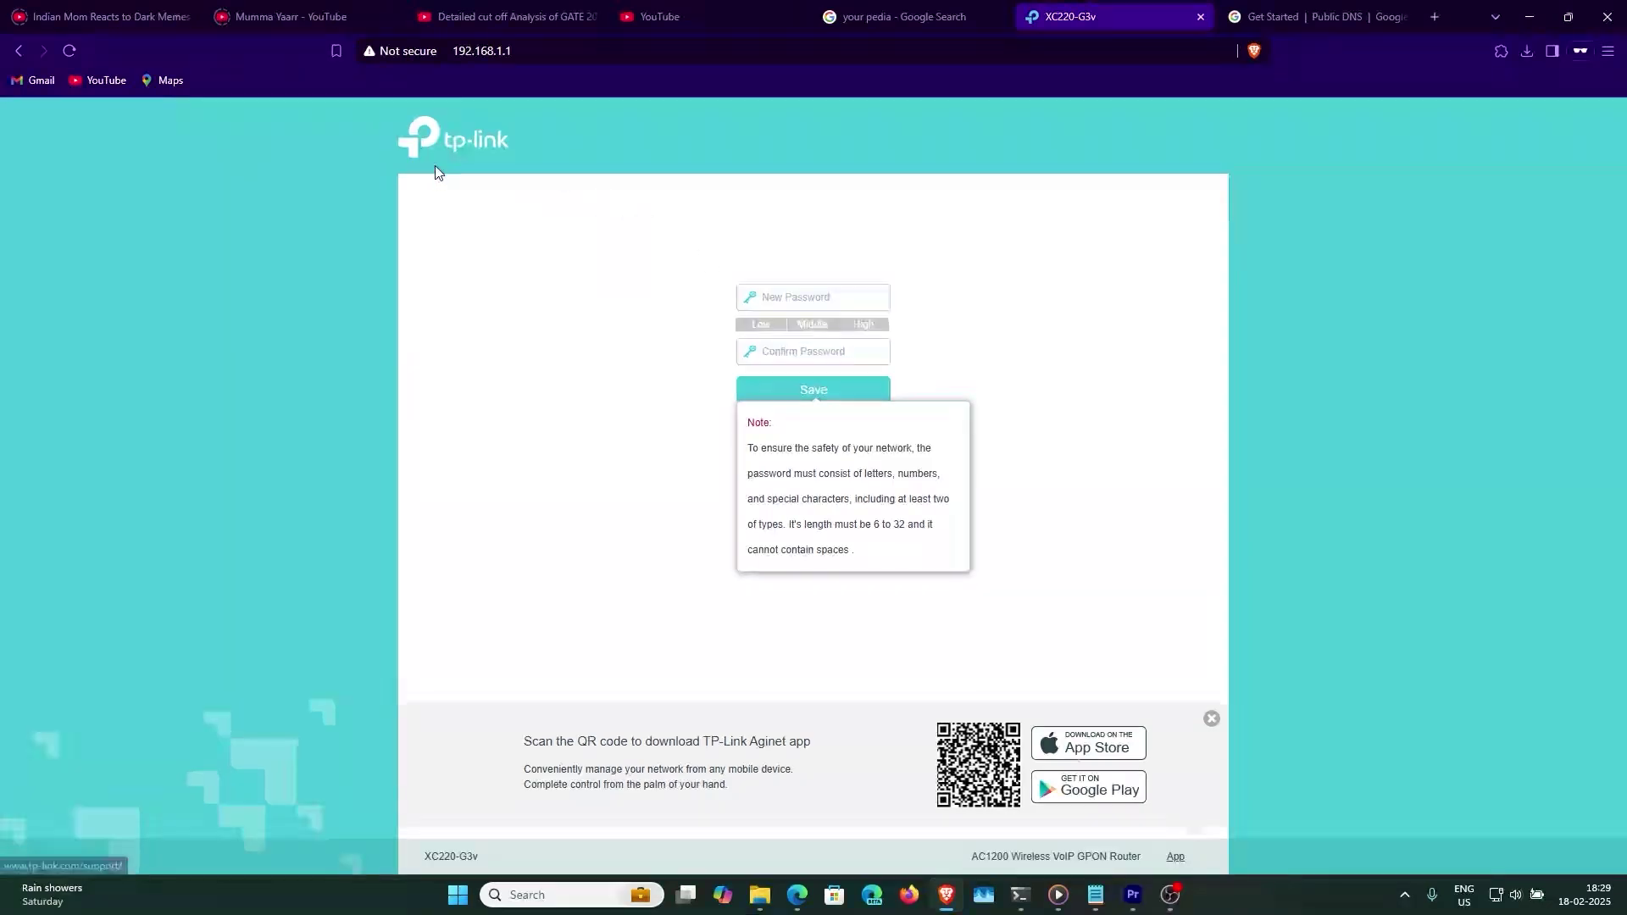
- Confirm the router gateway address 192.168.1.1 using ipconfig in the command prompt
click(413, 44)
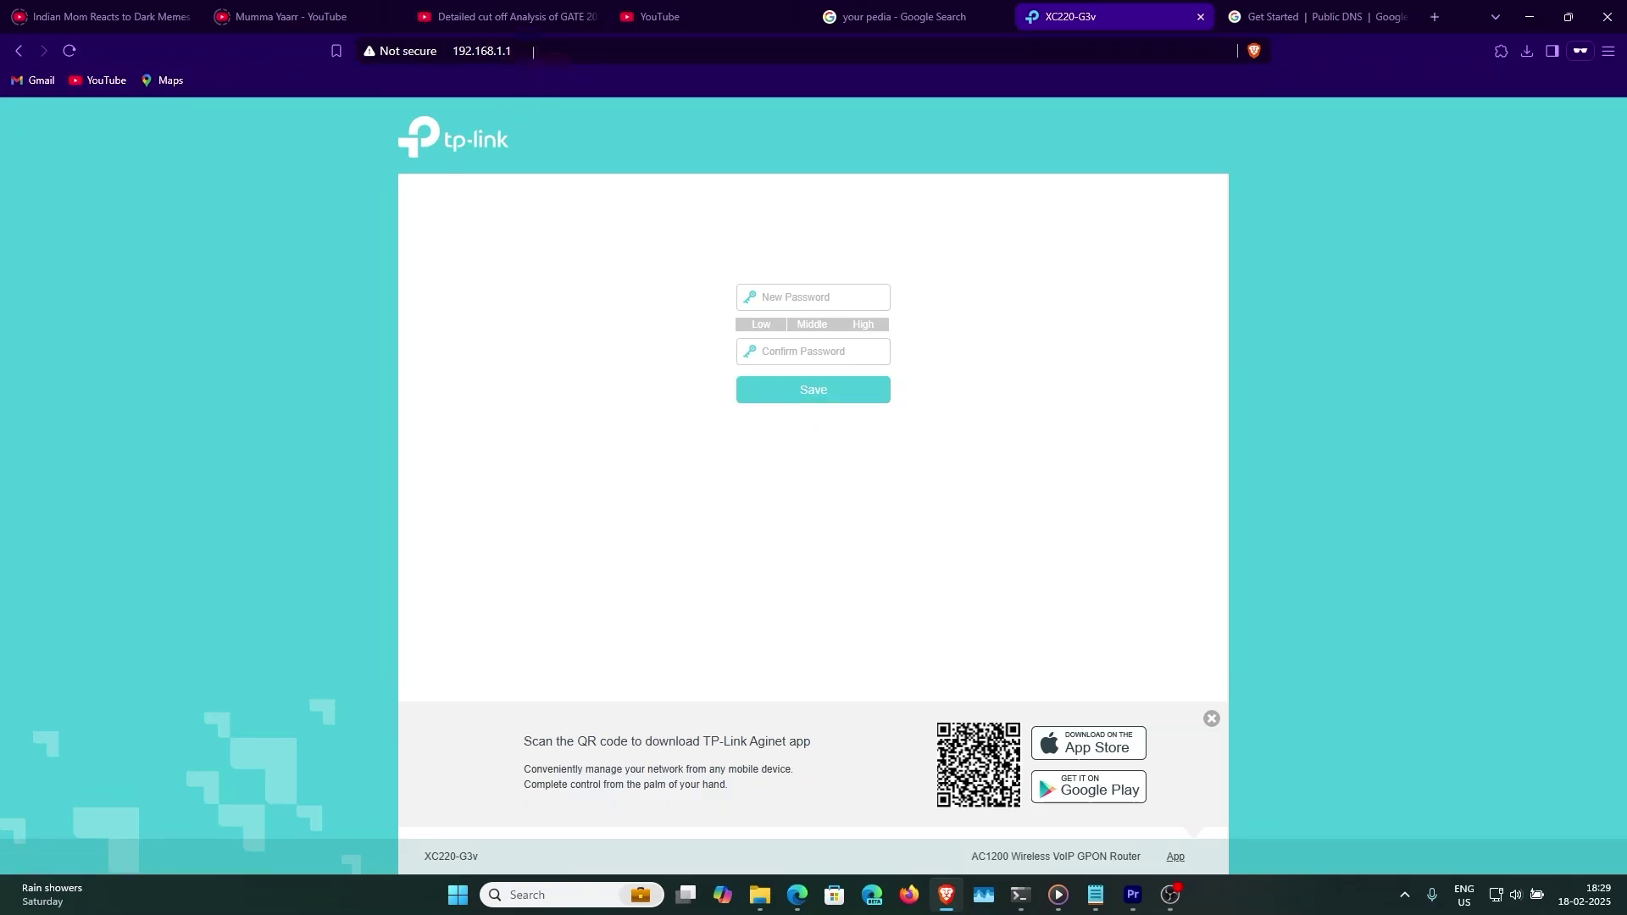
click(1023, 903)
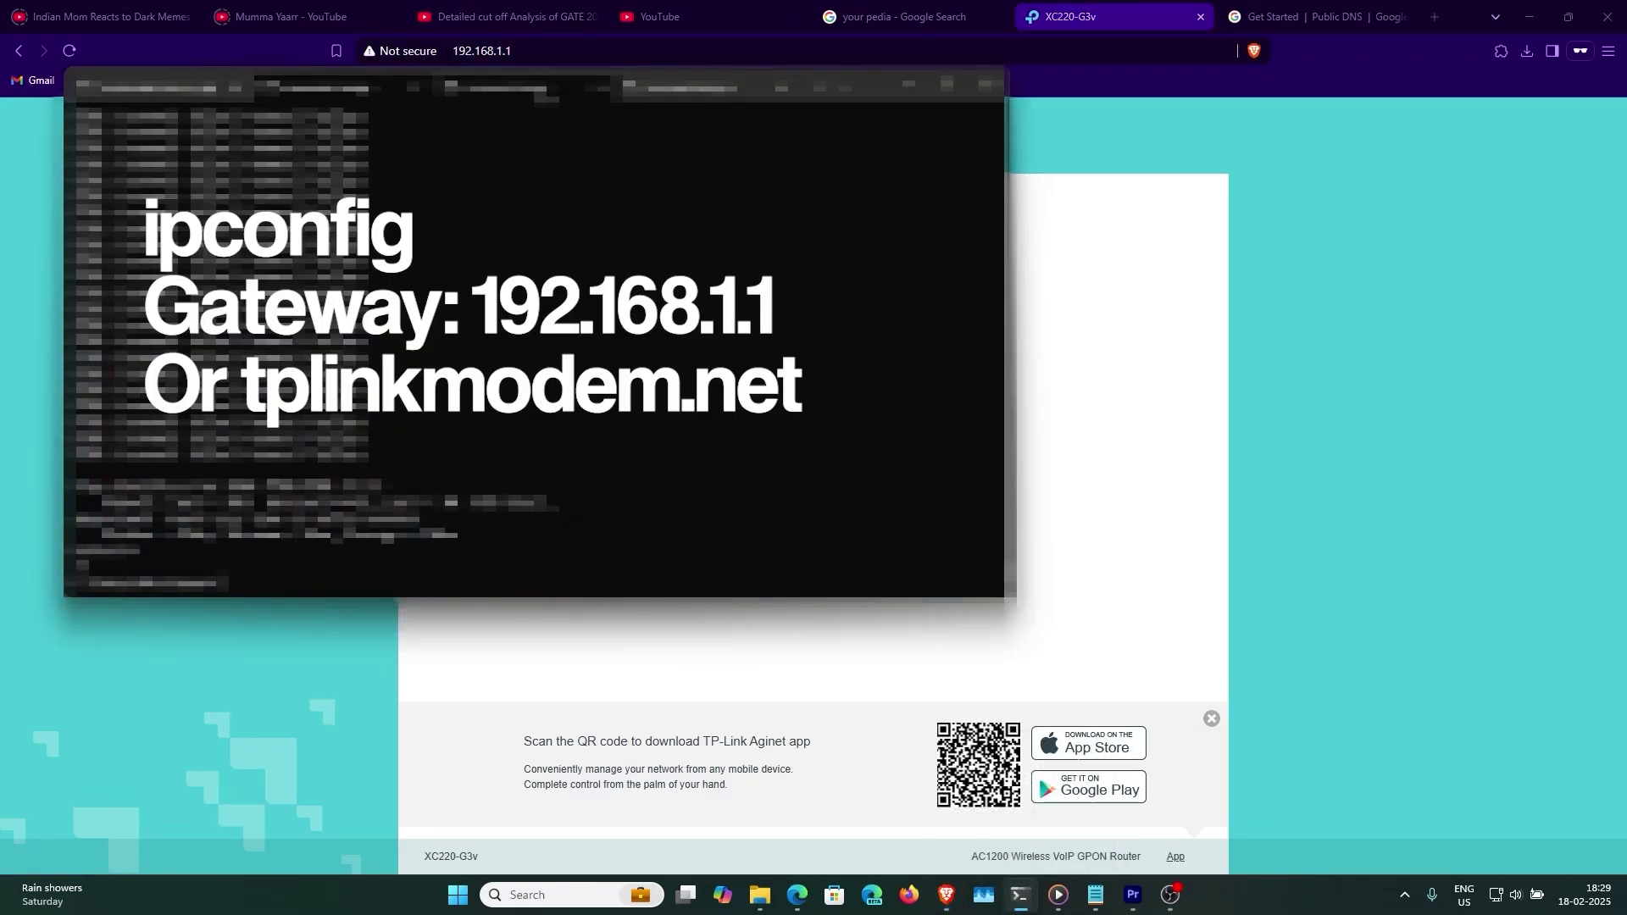
text(ipconfig)
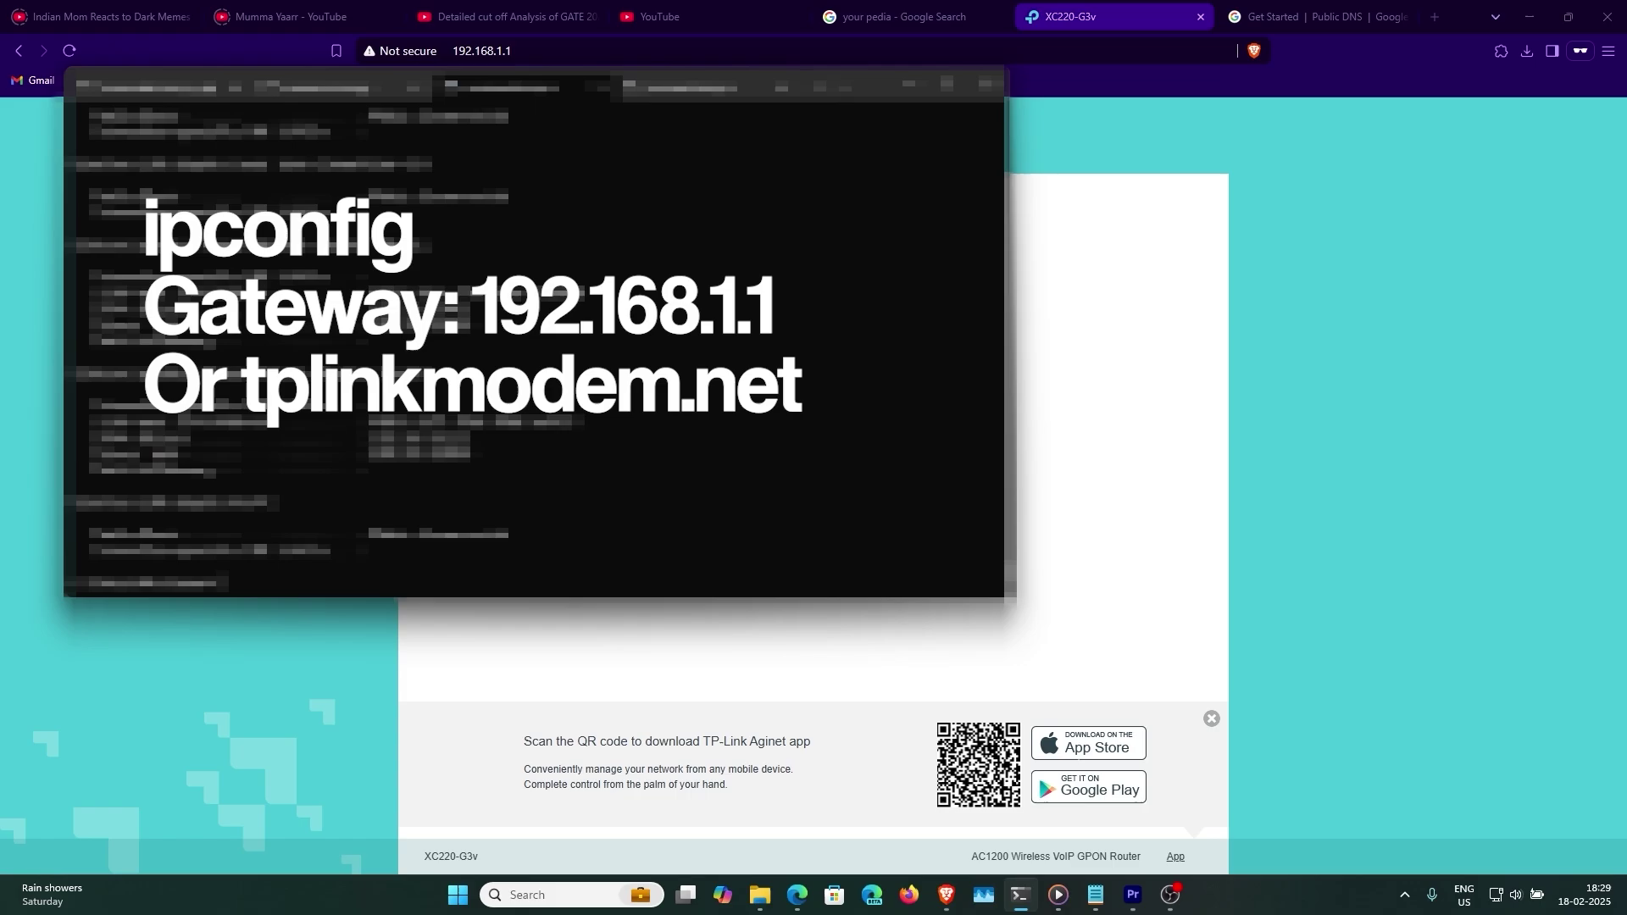
key(Return)
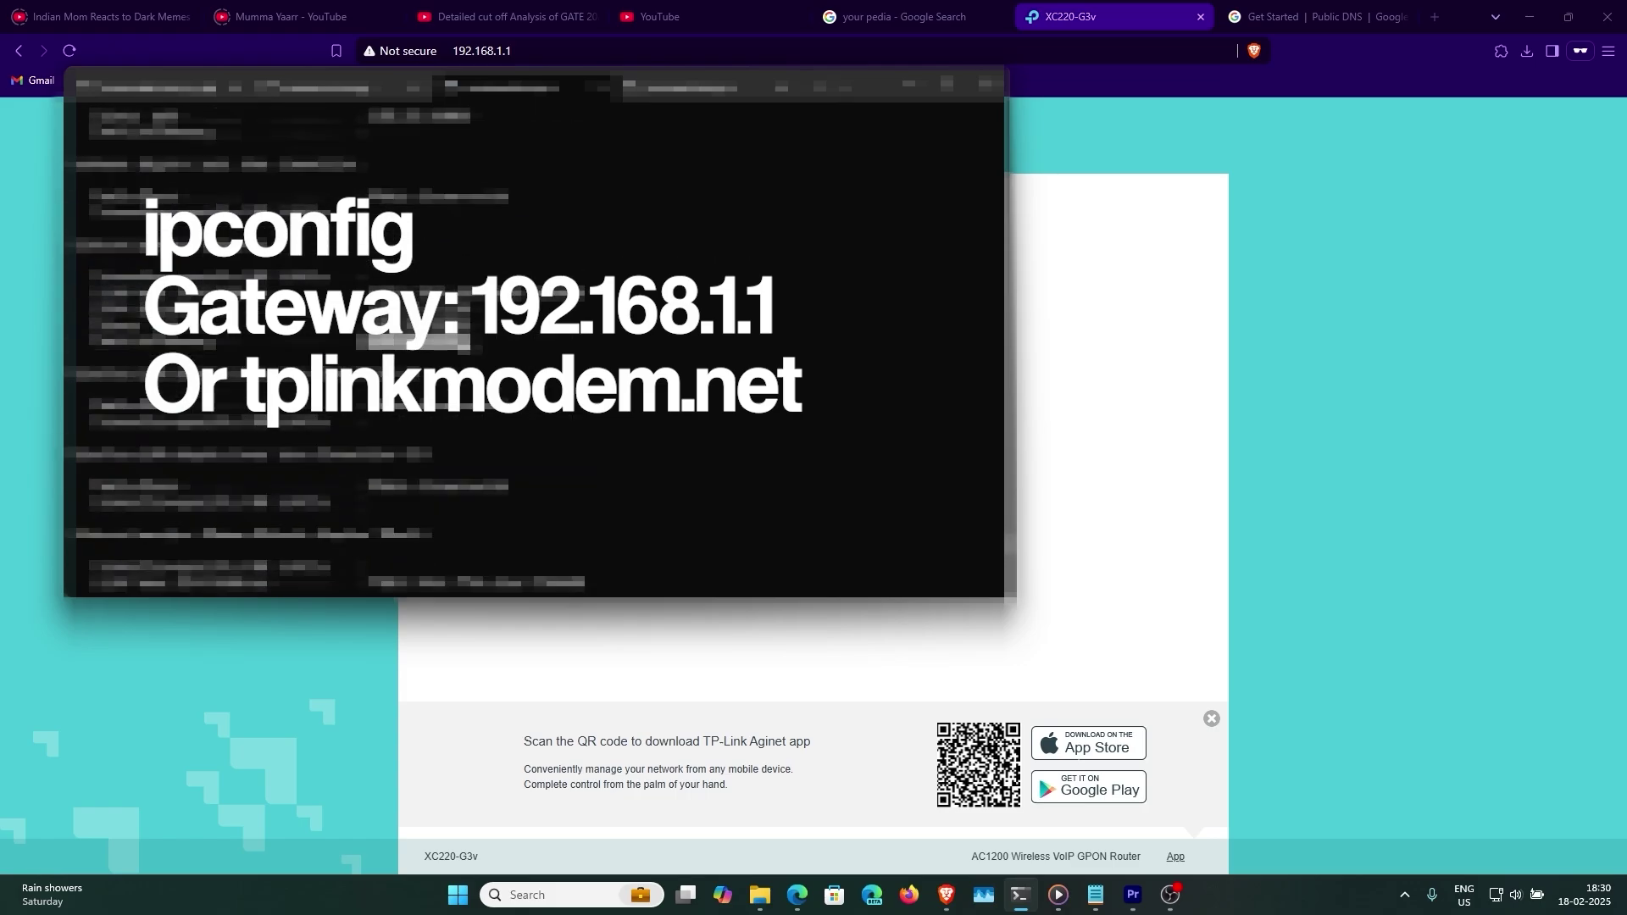
key(alt+Tab)
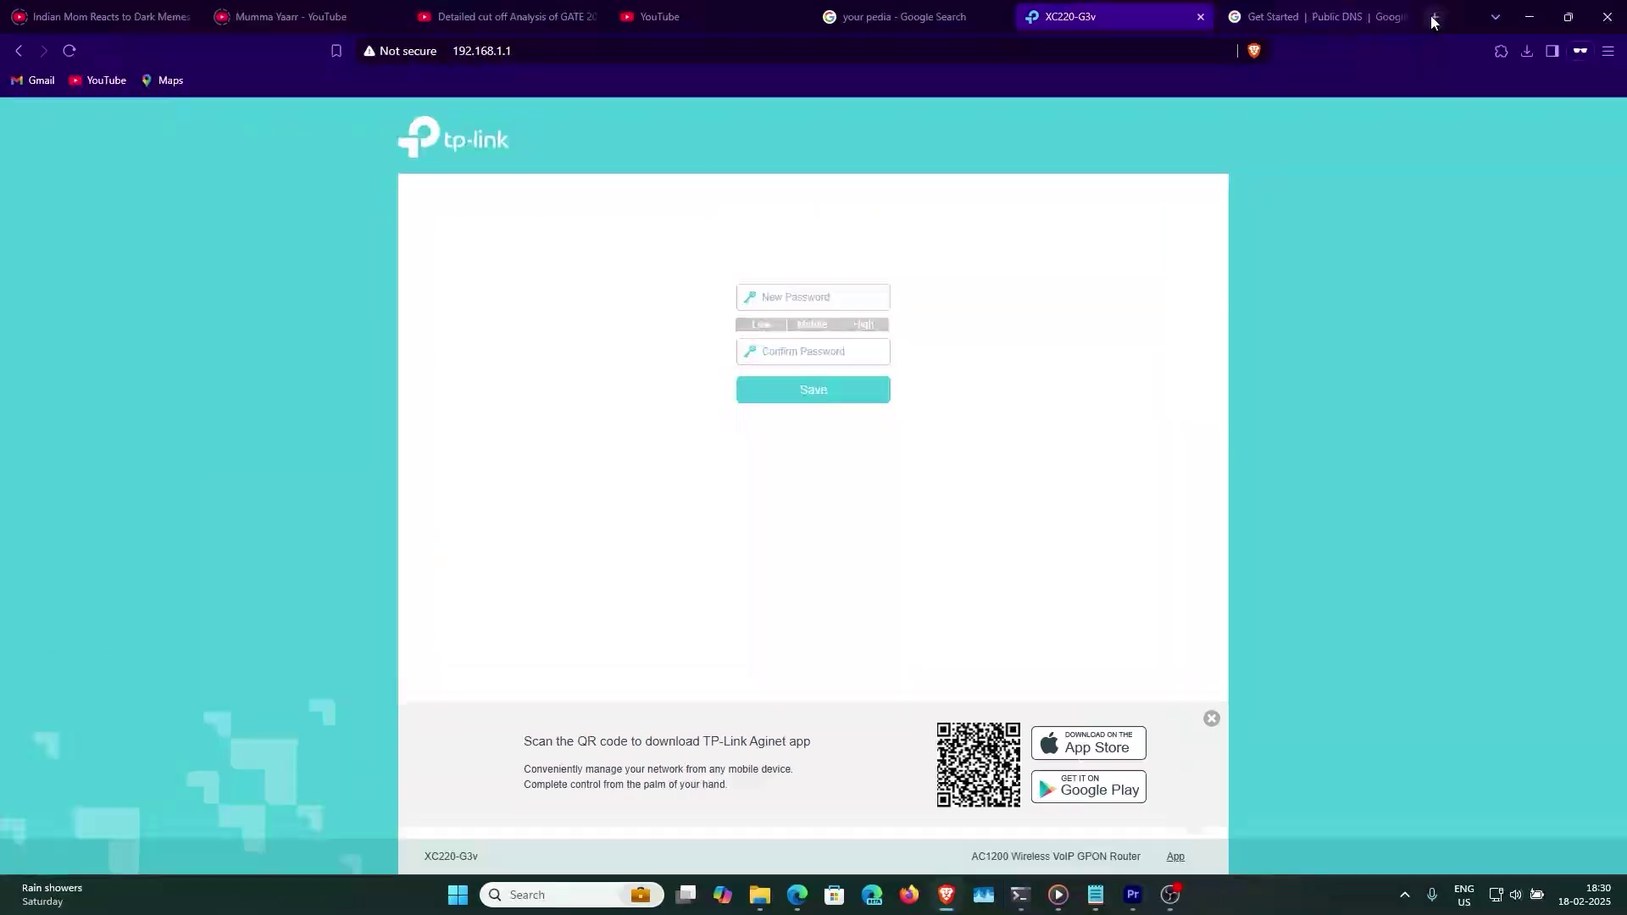
- Enter a new admin password on the router login page and log in
click(1432, 17)
text(tpl)
key(ctrl+w)
click(822, 298)
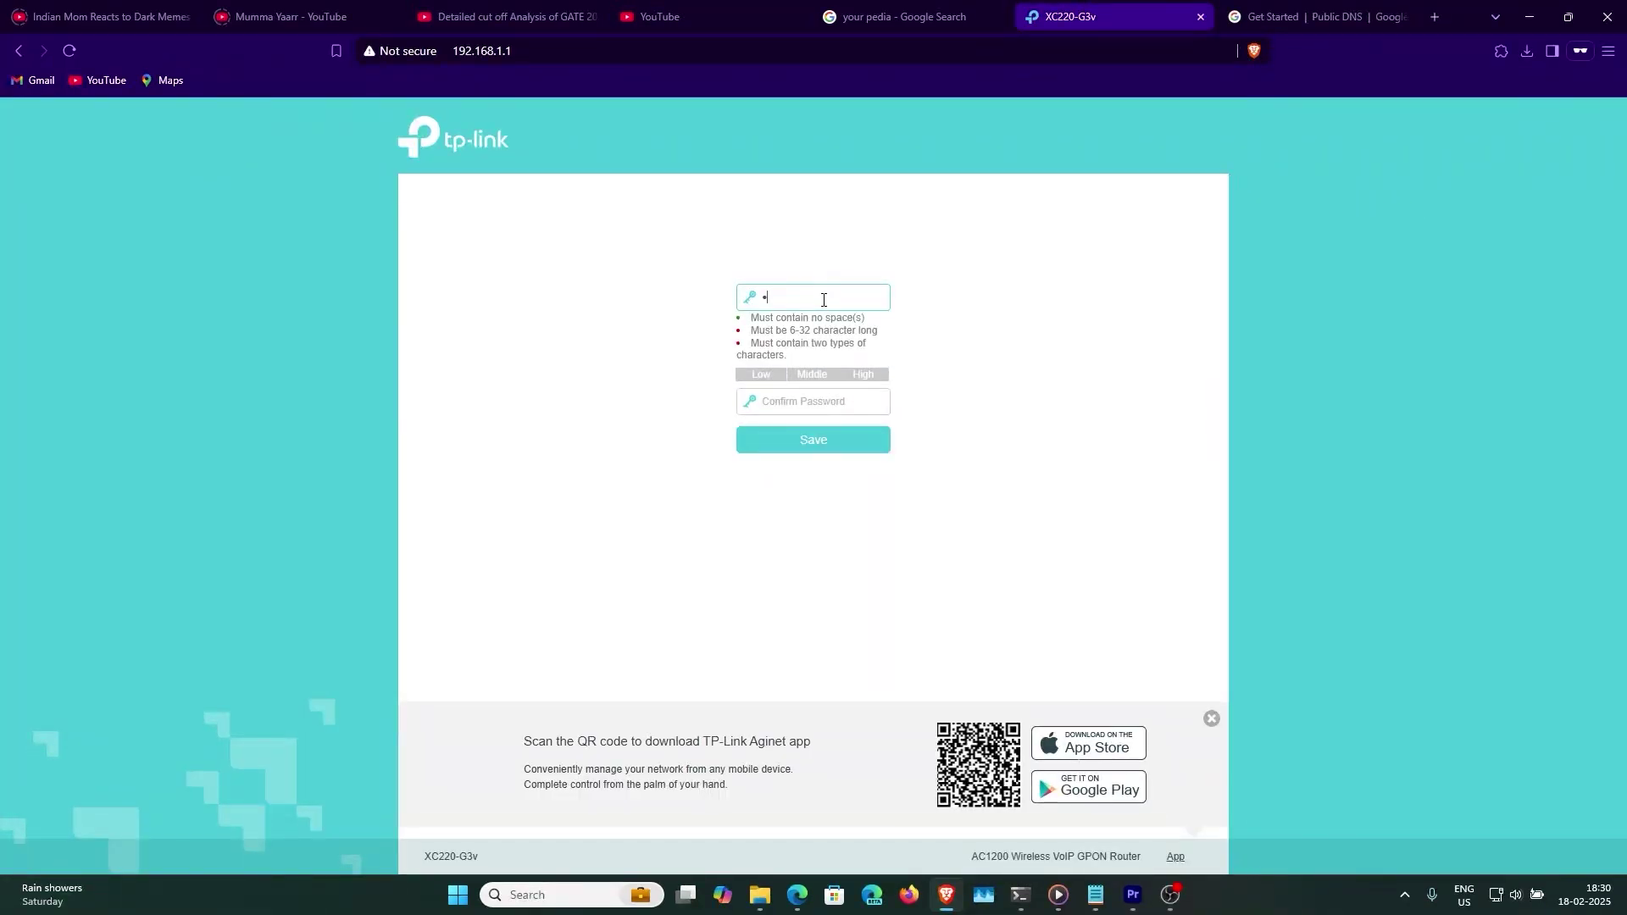
text(•••••••)
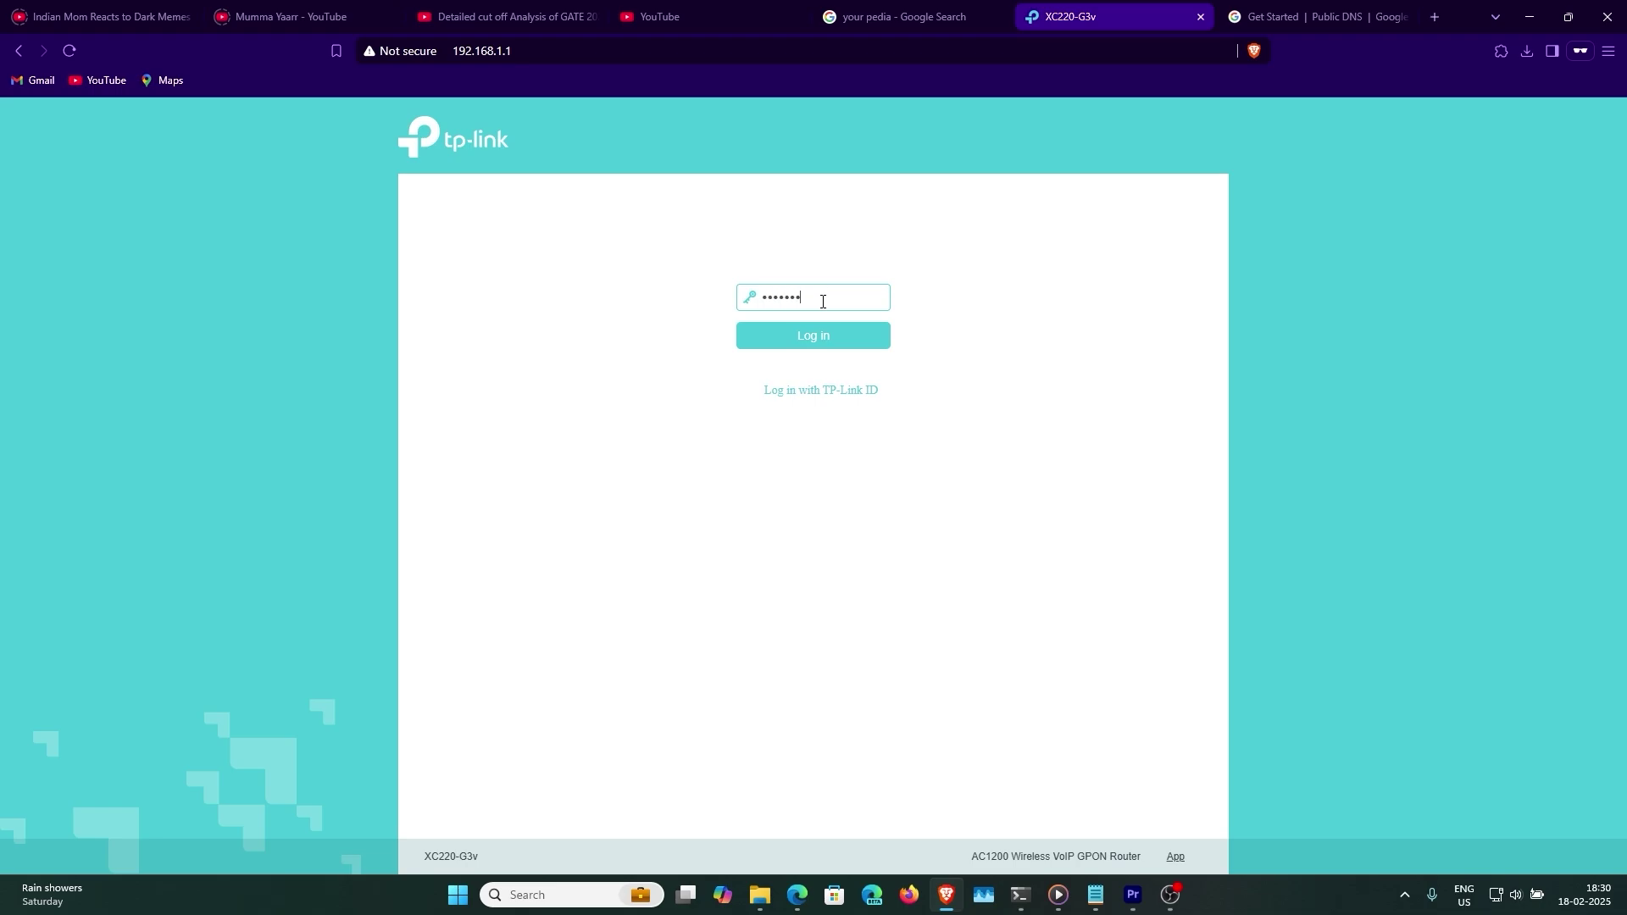
key(Return)
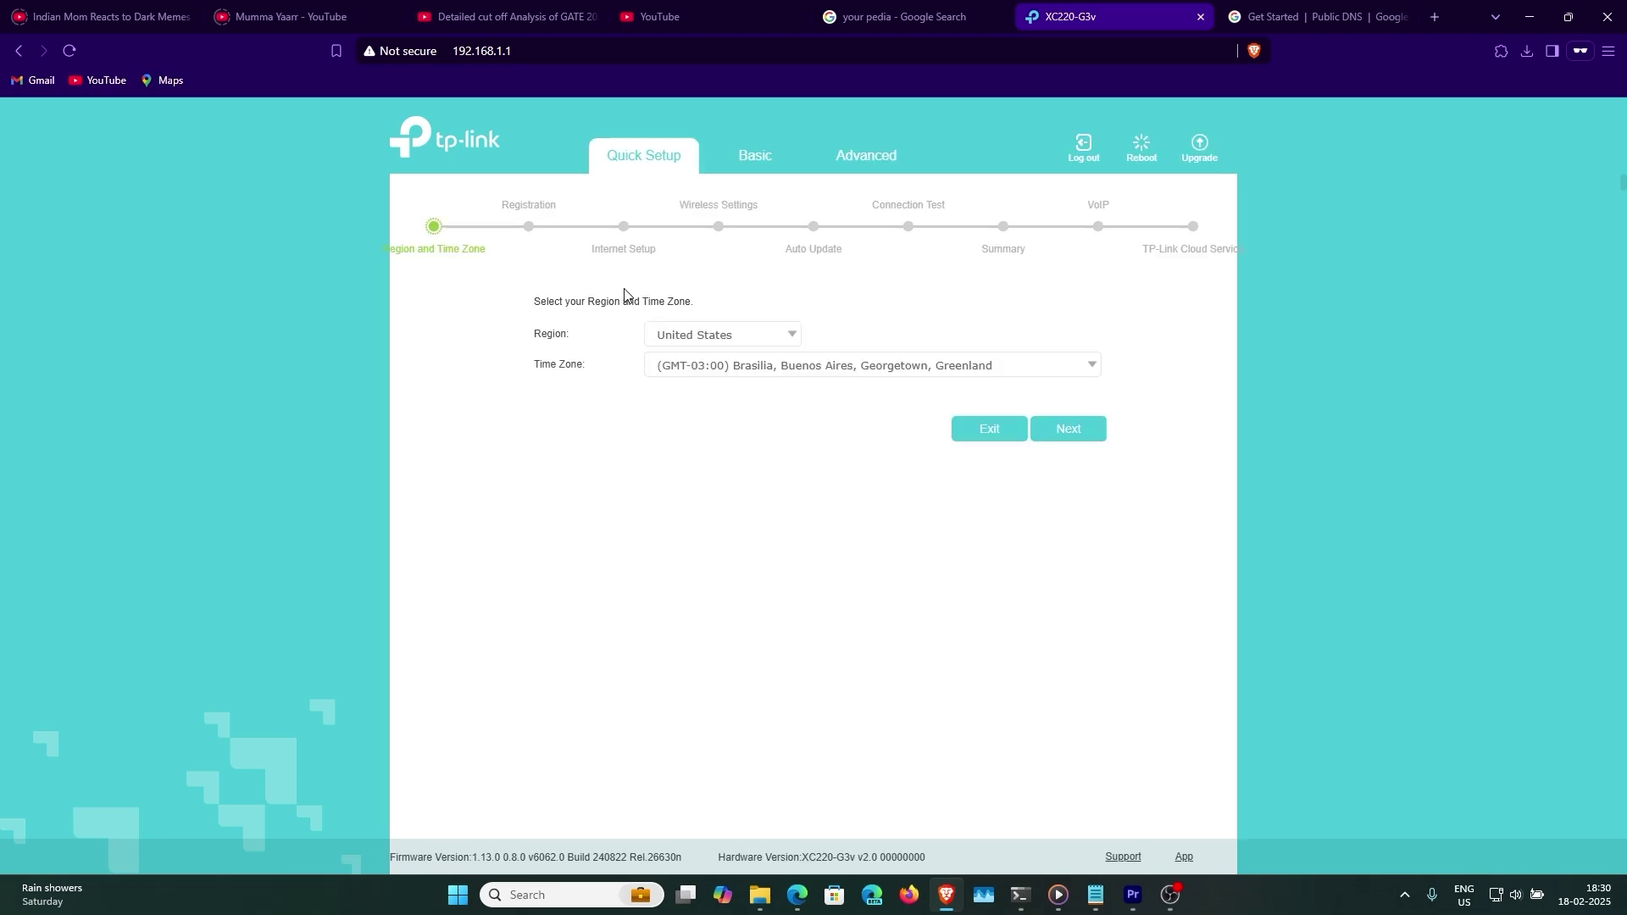
- Set the region to India (GMT+05:30) and continue past the EPON Registered registration step
click(704, 335)
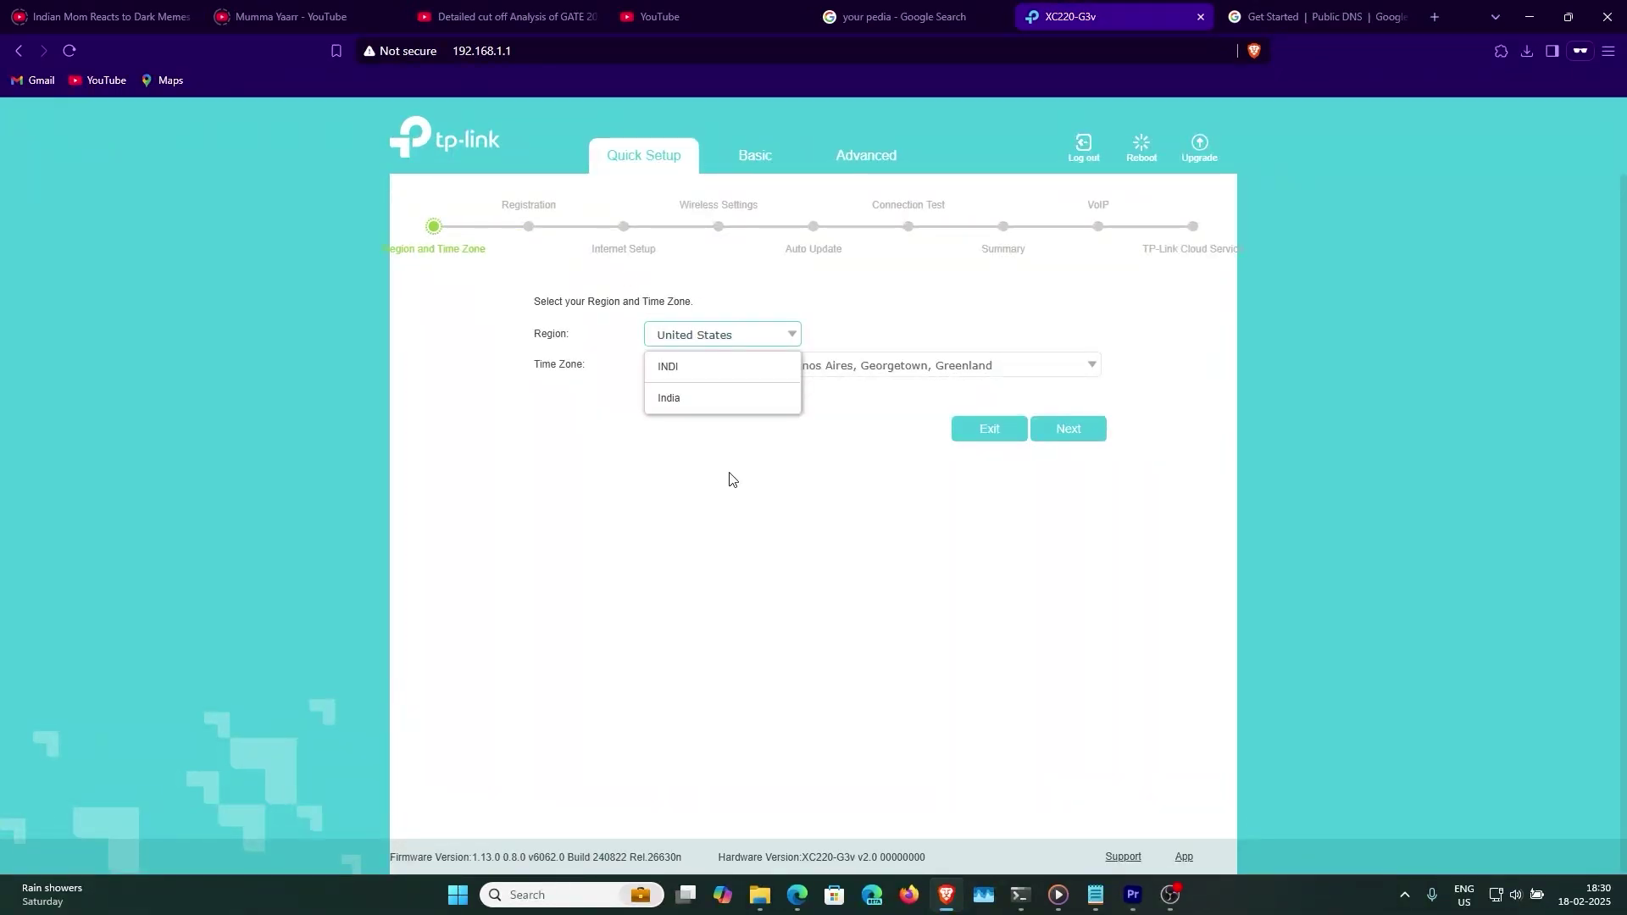
click(697, 398)
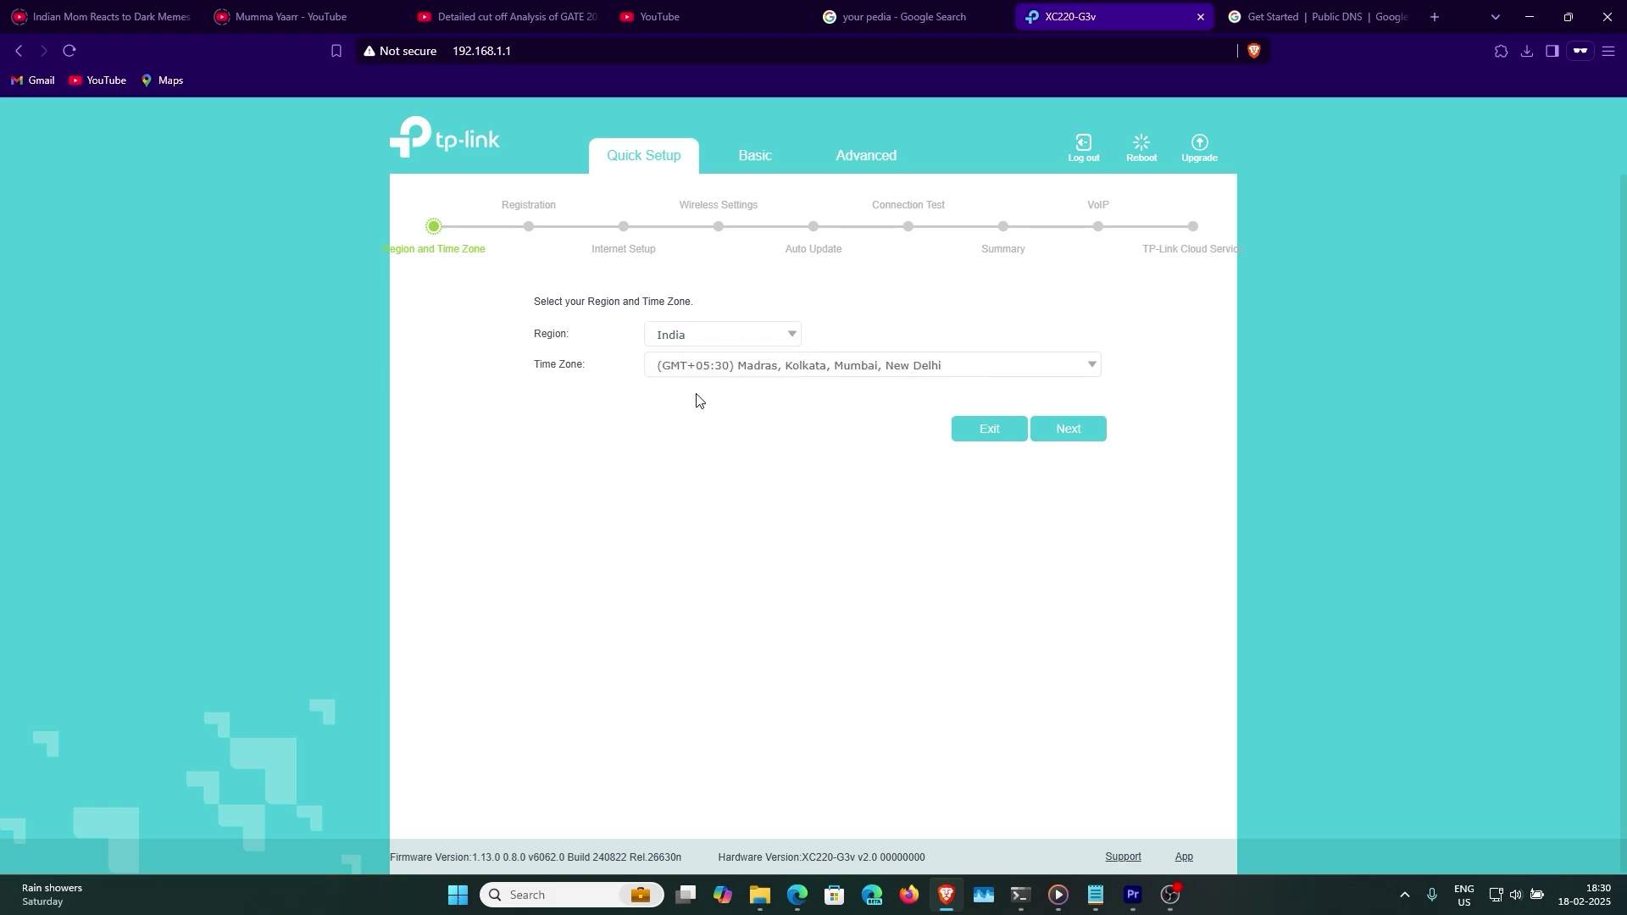
key(Return)
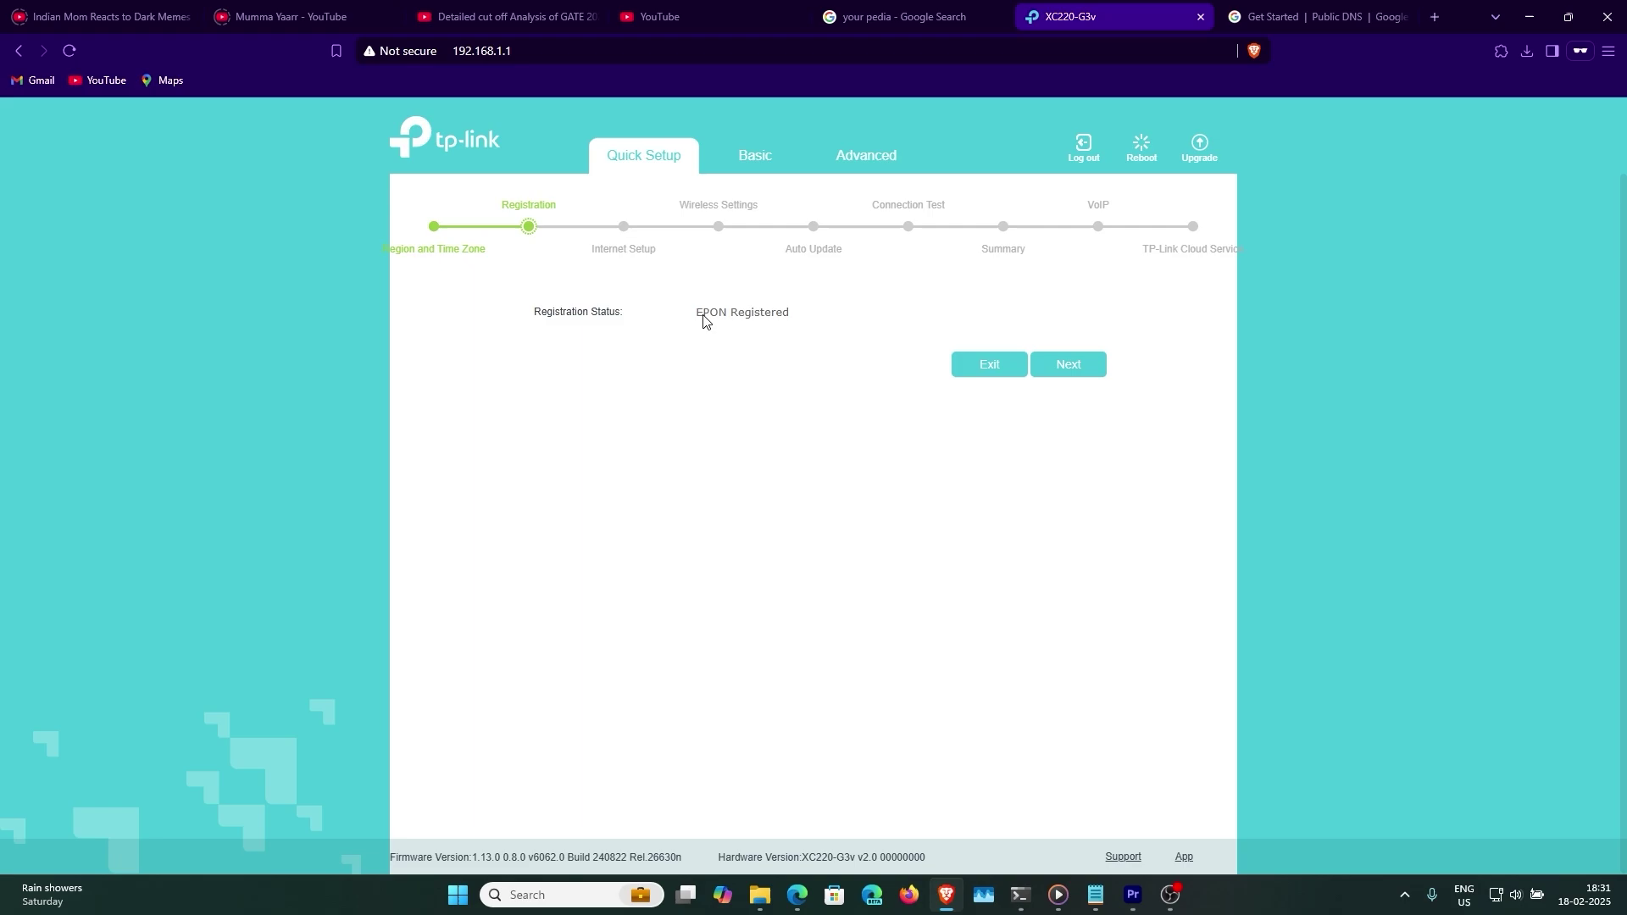
drag(487, 320, 846, 331)
click(709, 323)
double_click(697, 320)
click(831, 569)
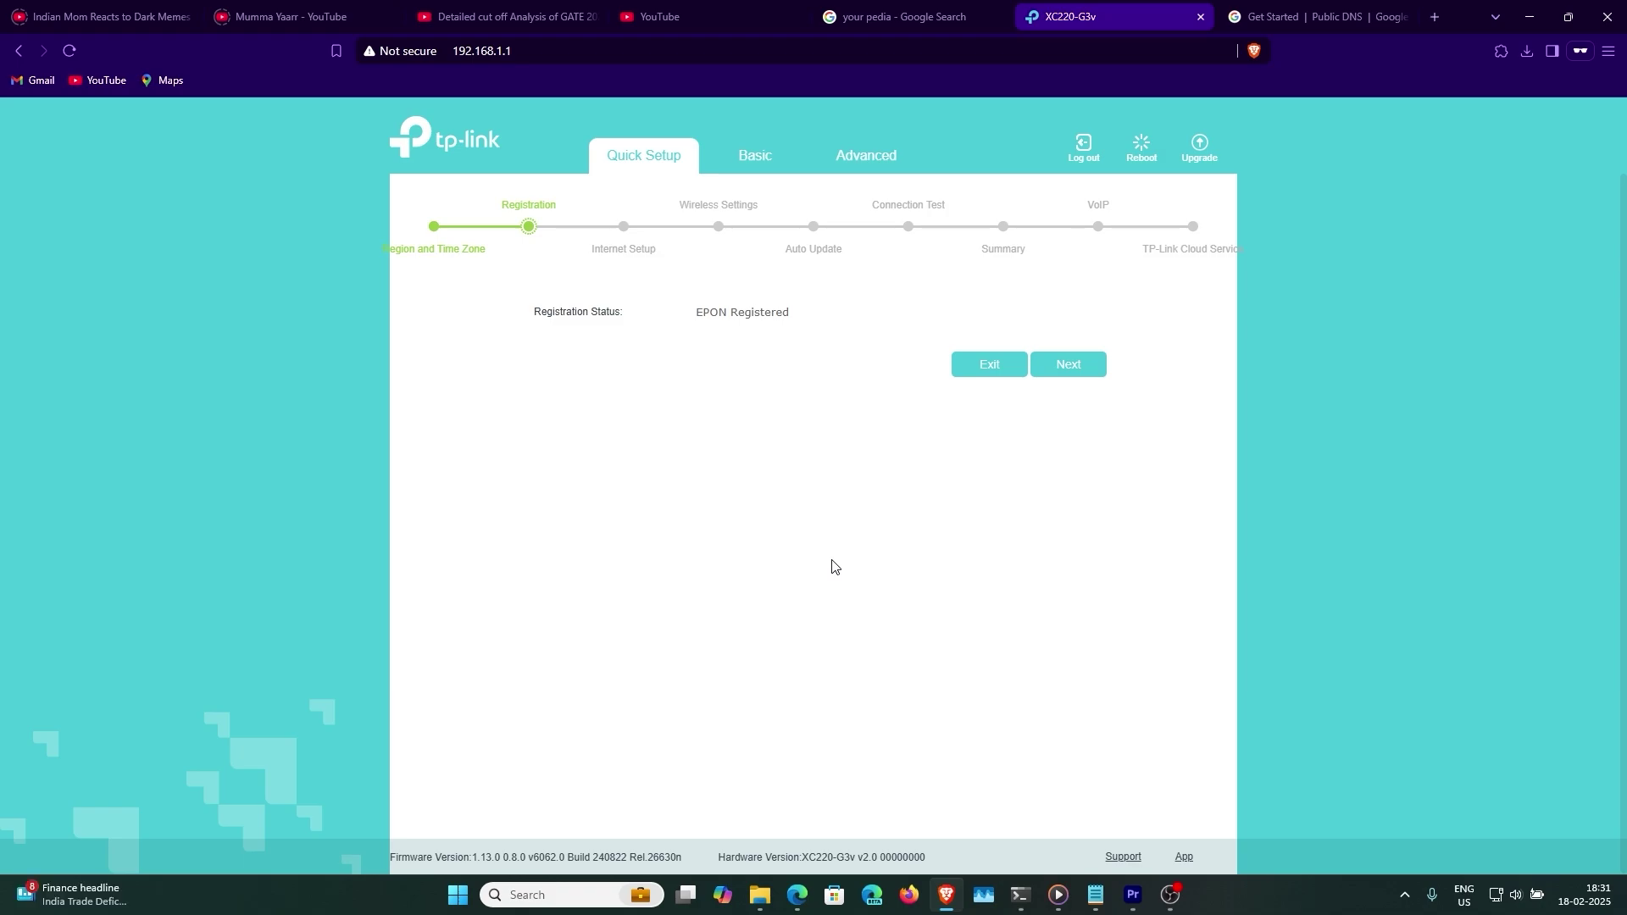
click(1078, 364)
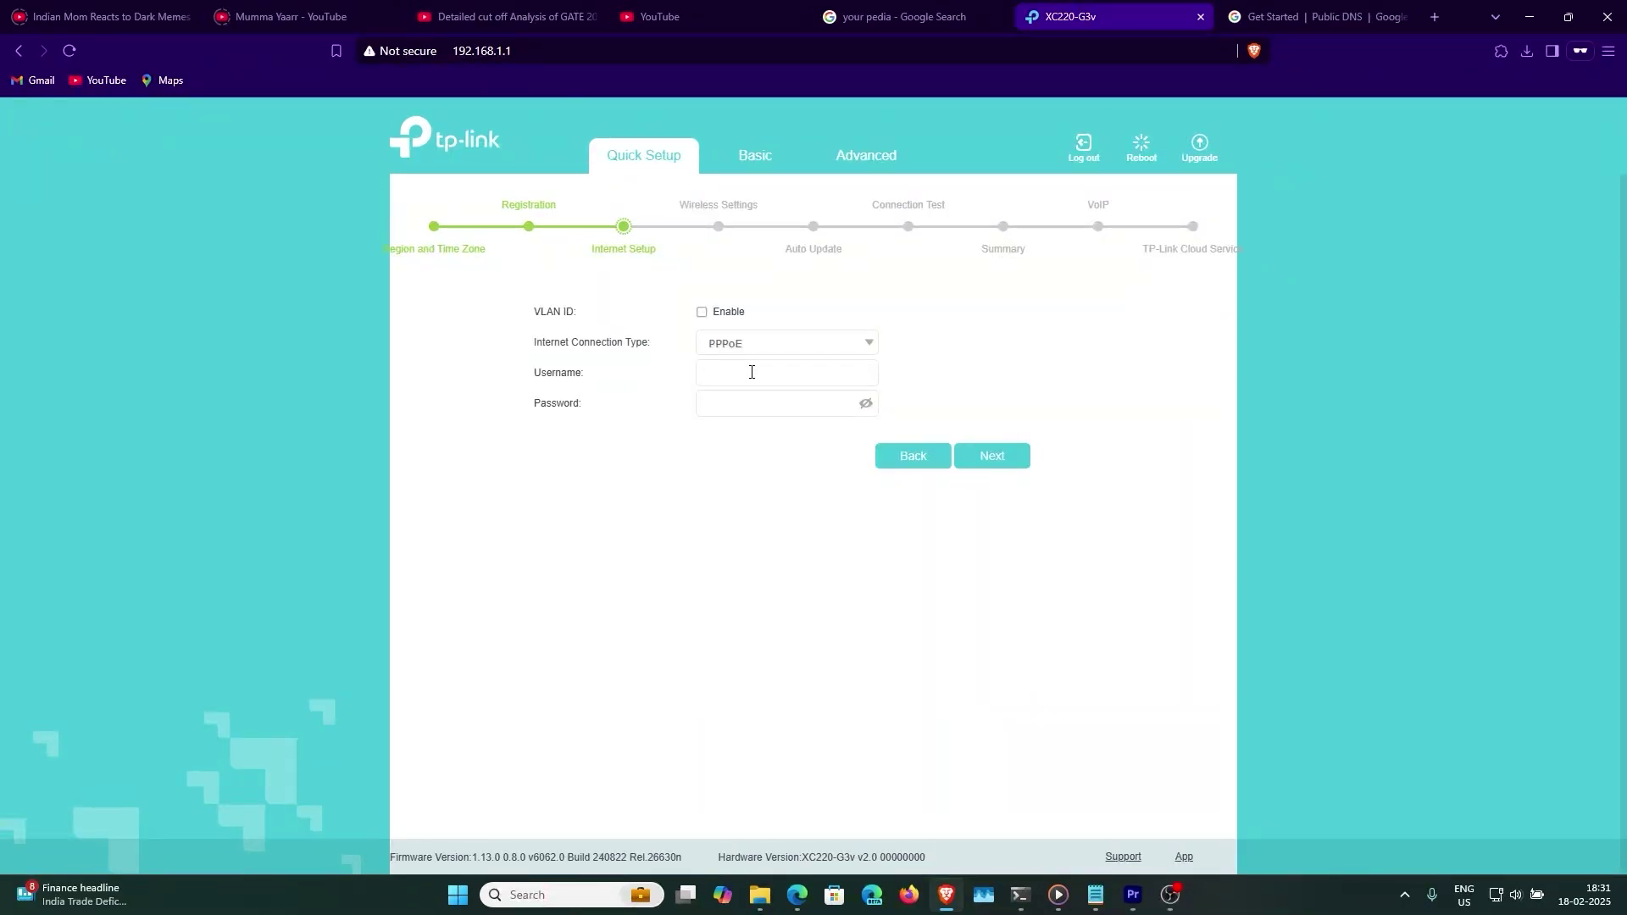
- Delete the ipoe_gpon_0_0_d WAN connection under Advanced > Network > Internet
click(866, 157)
click(499, 280)
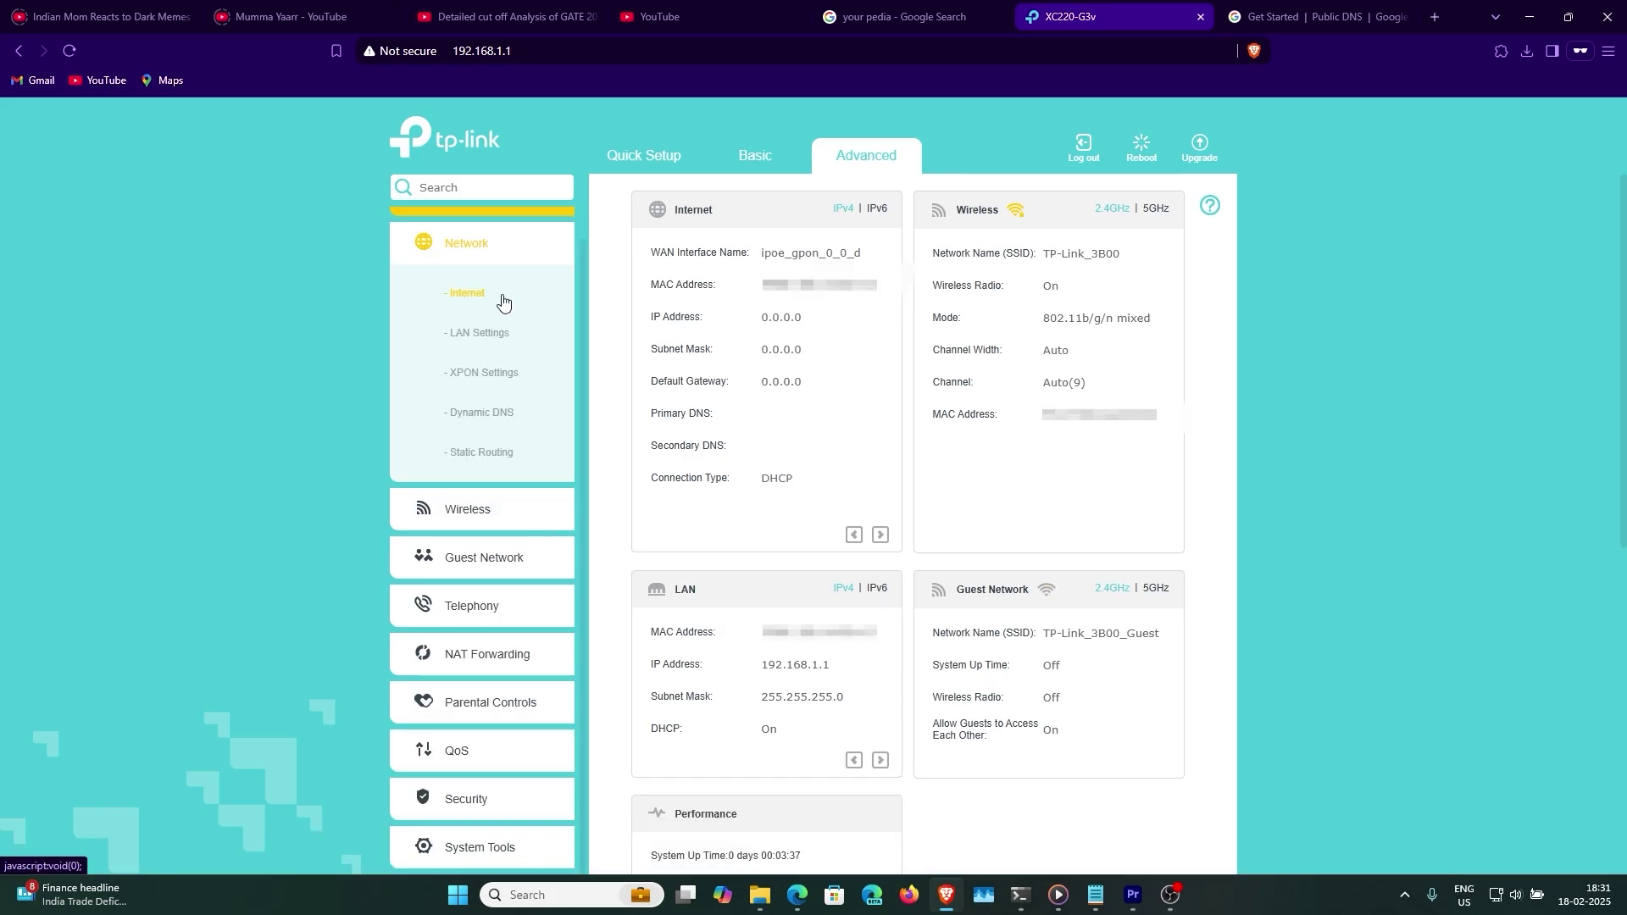
drag(627, 538, 999, 545)
click(1104, 599)
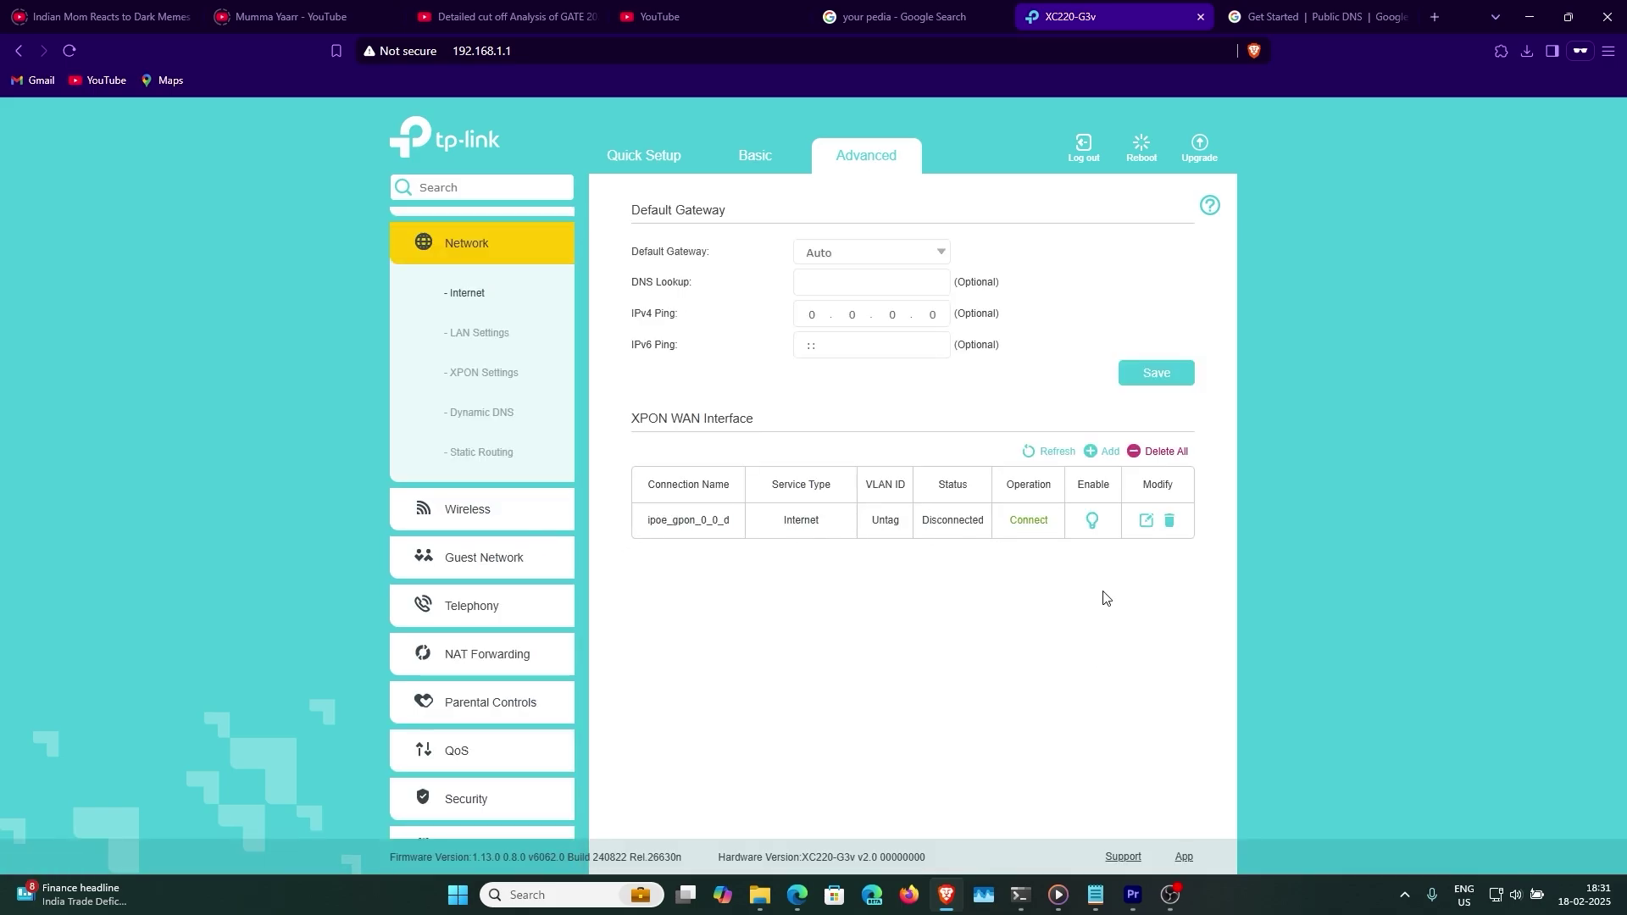
click(1169, 521)
click(919, 450)
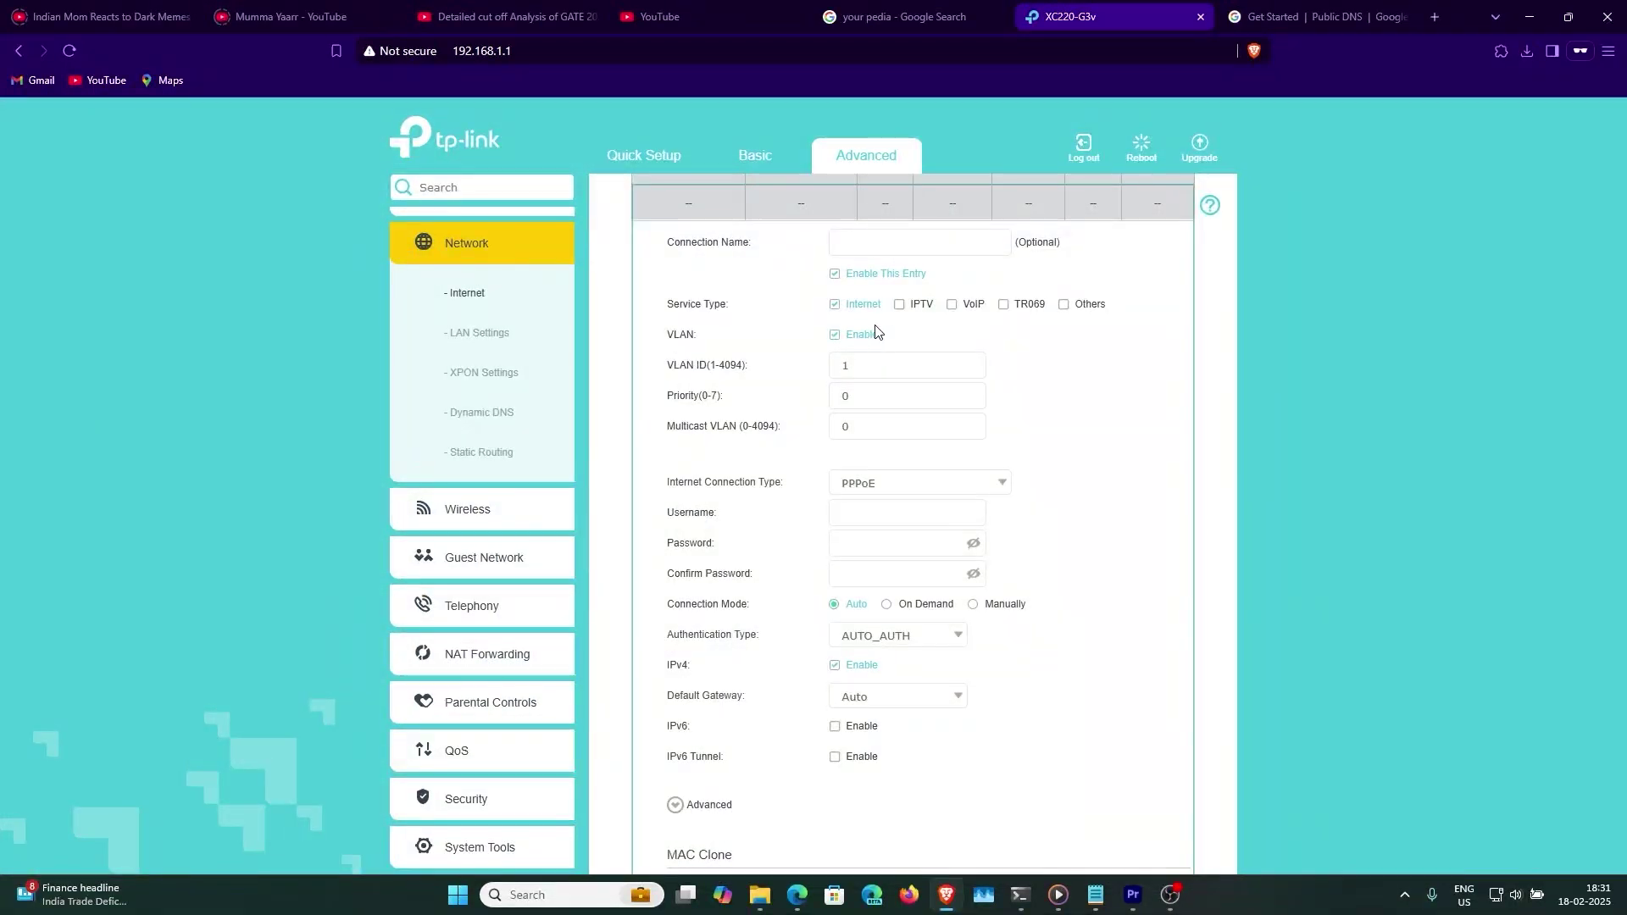
scroll(898, 424, down, 1)
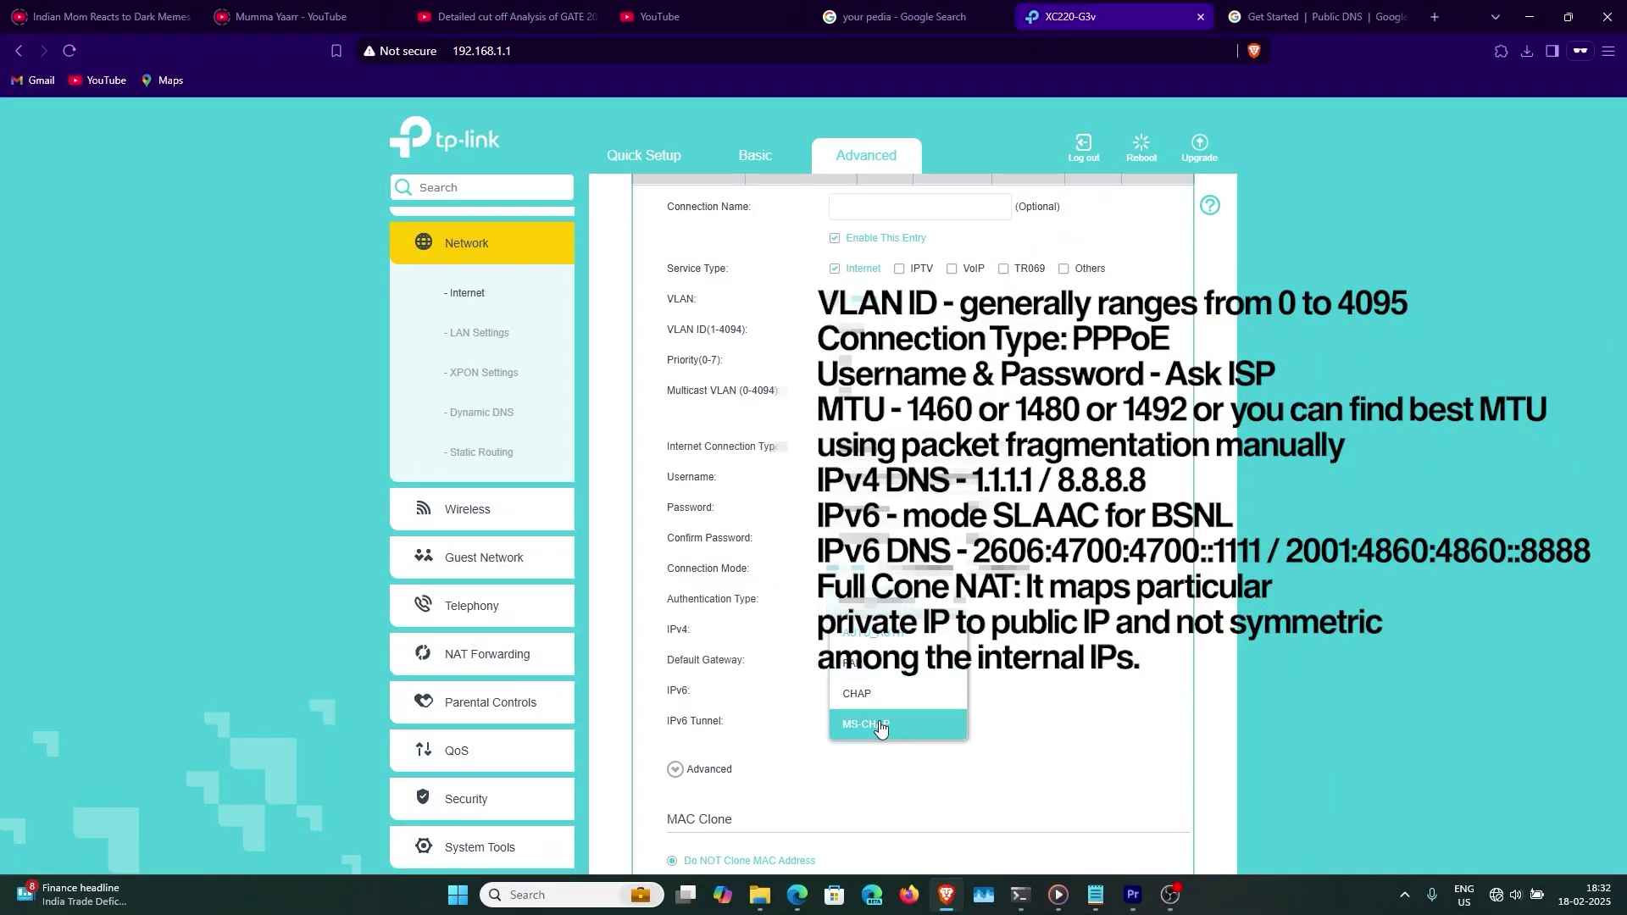
- Keep AUTO_AUTH as the PPPoE authentication type and expand the System Tools group
click(899, 599)
scroll(665, 595, down, 2)
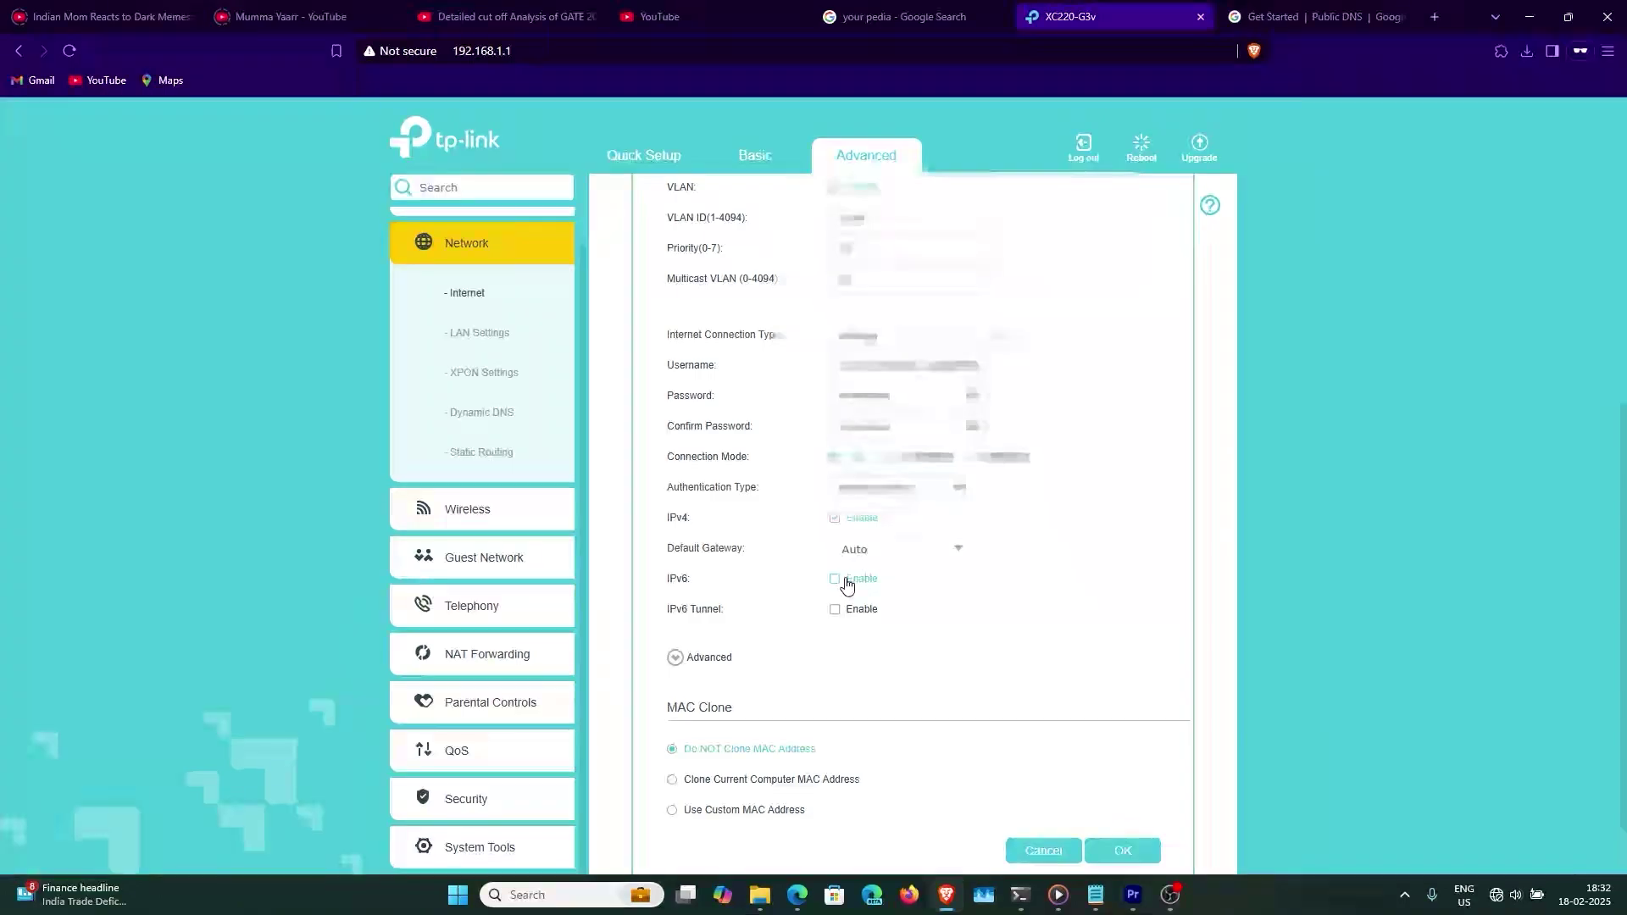
click(480, 847)
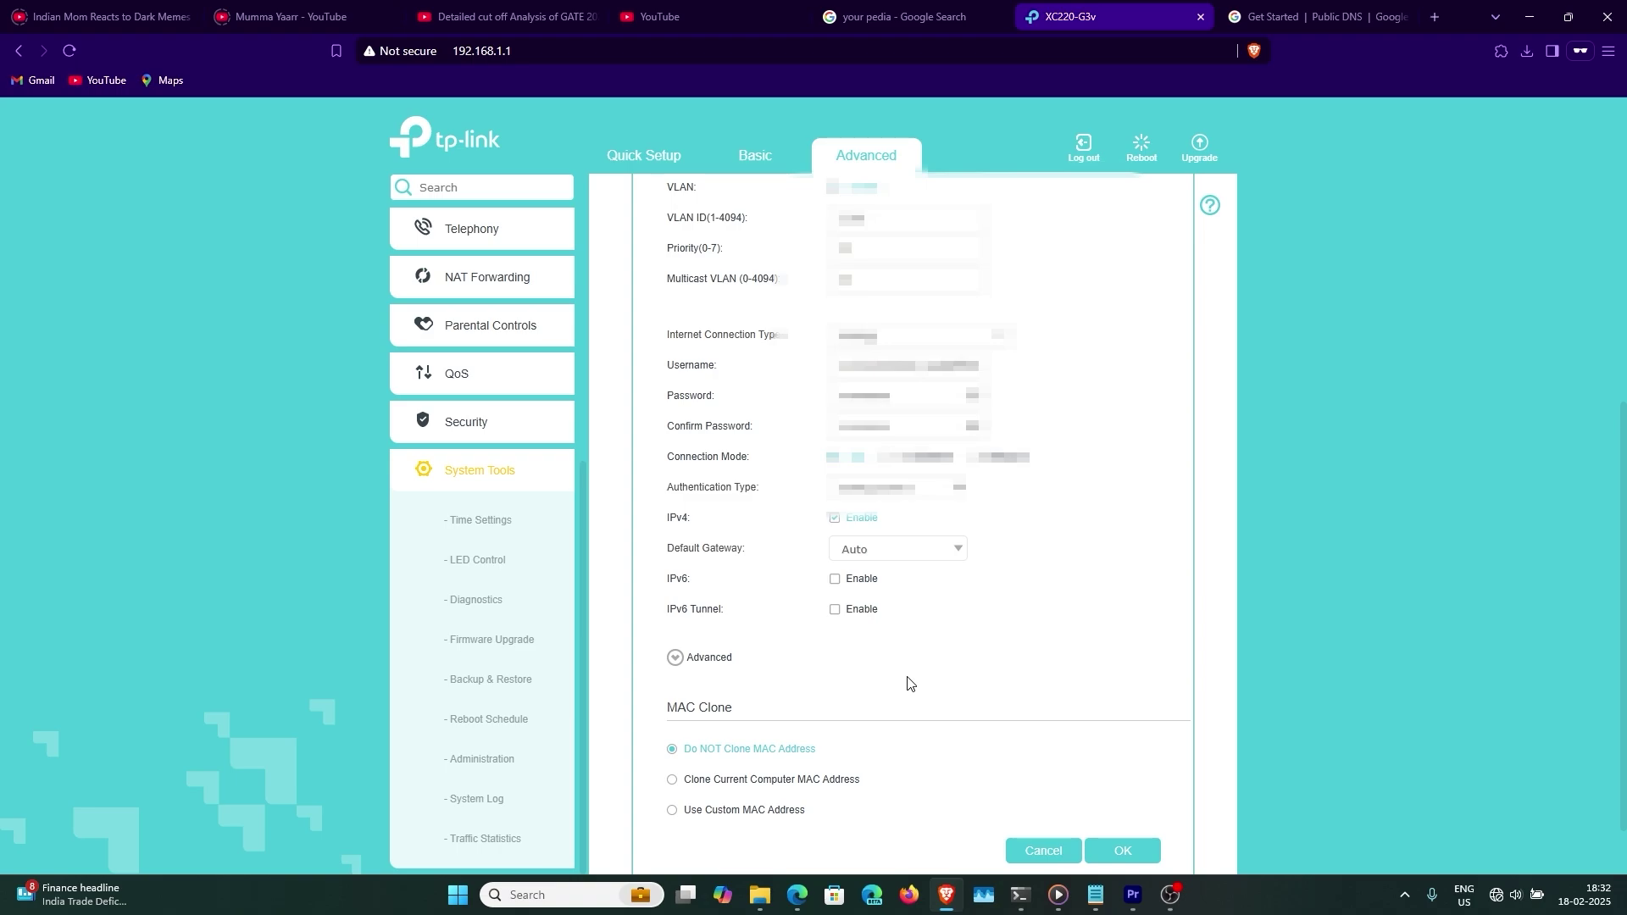
scroll(909, 683, up, 1)
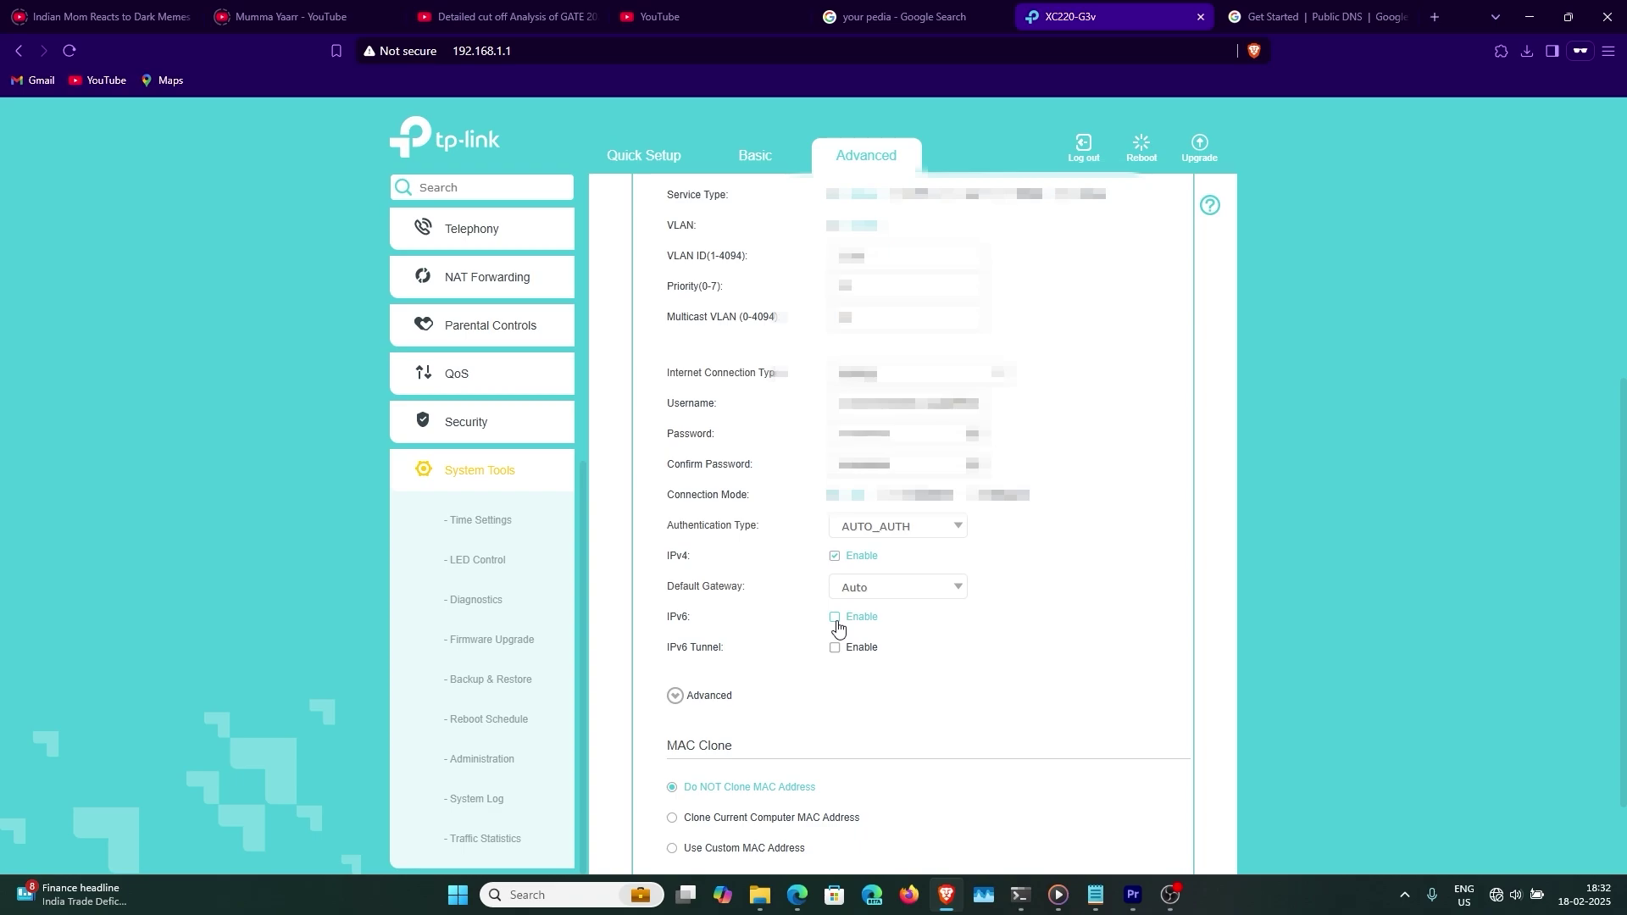
- Enable IPv6 with Auto addressing type and show the connection's advanced options
click(834, 618)
scroll(886, 598, down, 2)
click(886, 588)
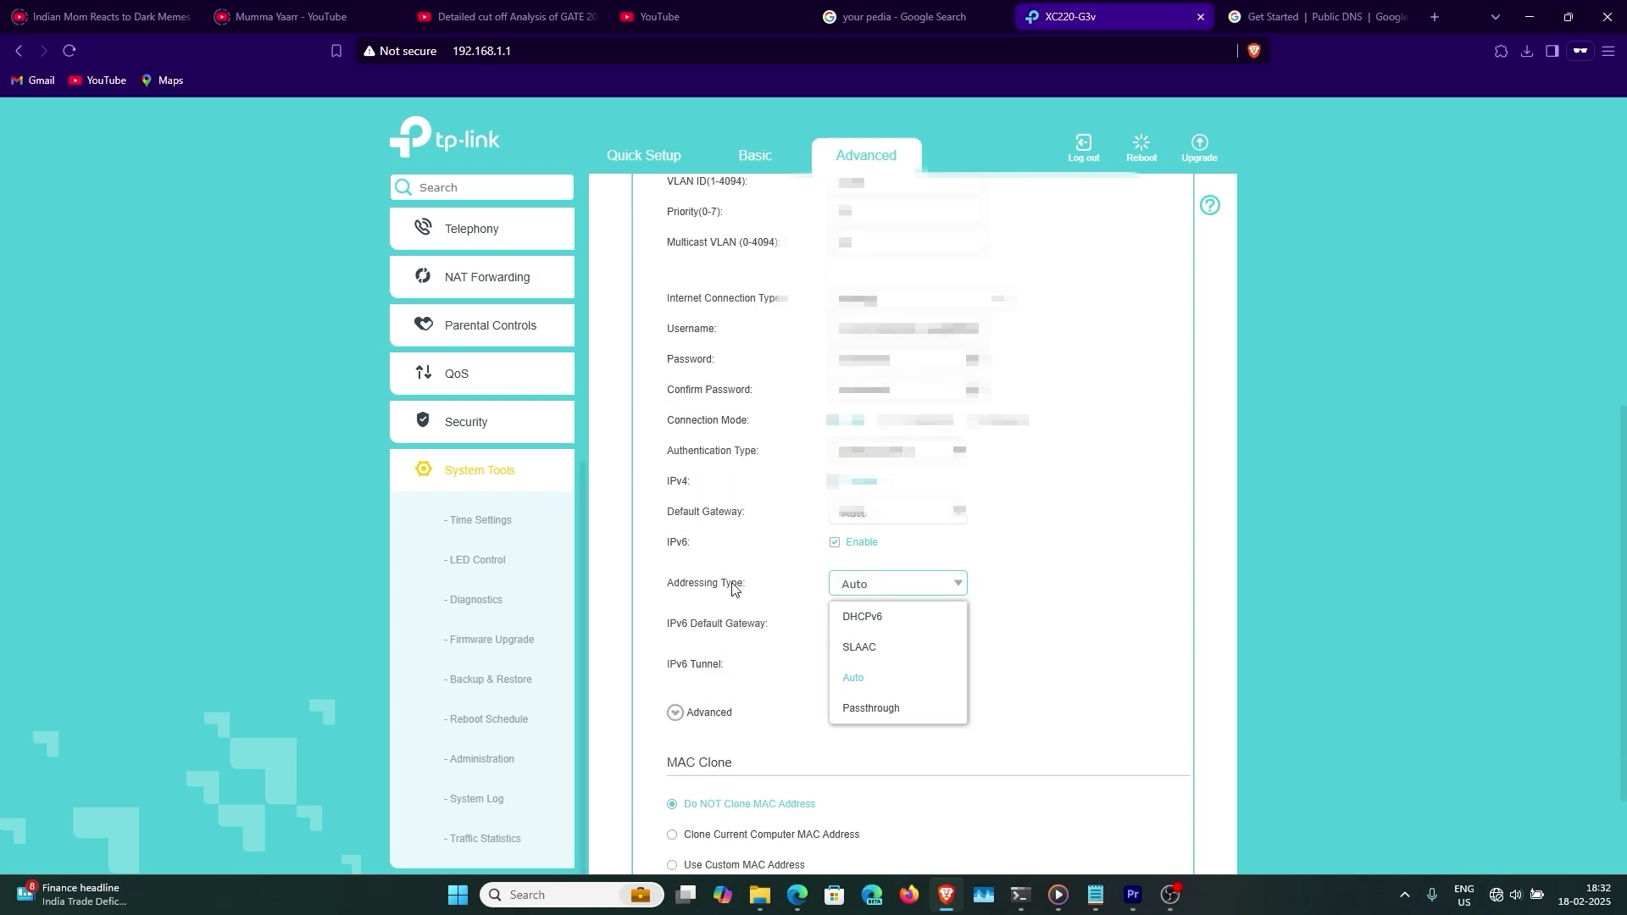
click(886, 597)
click(674, 713)
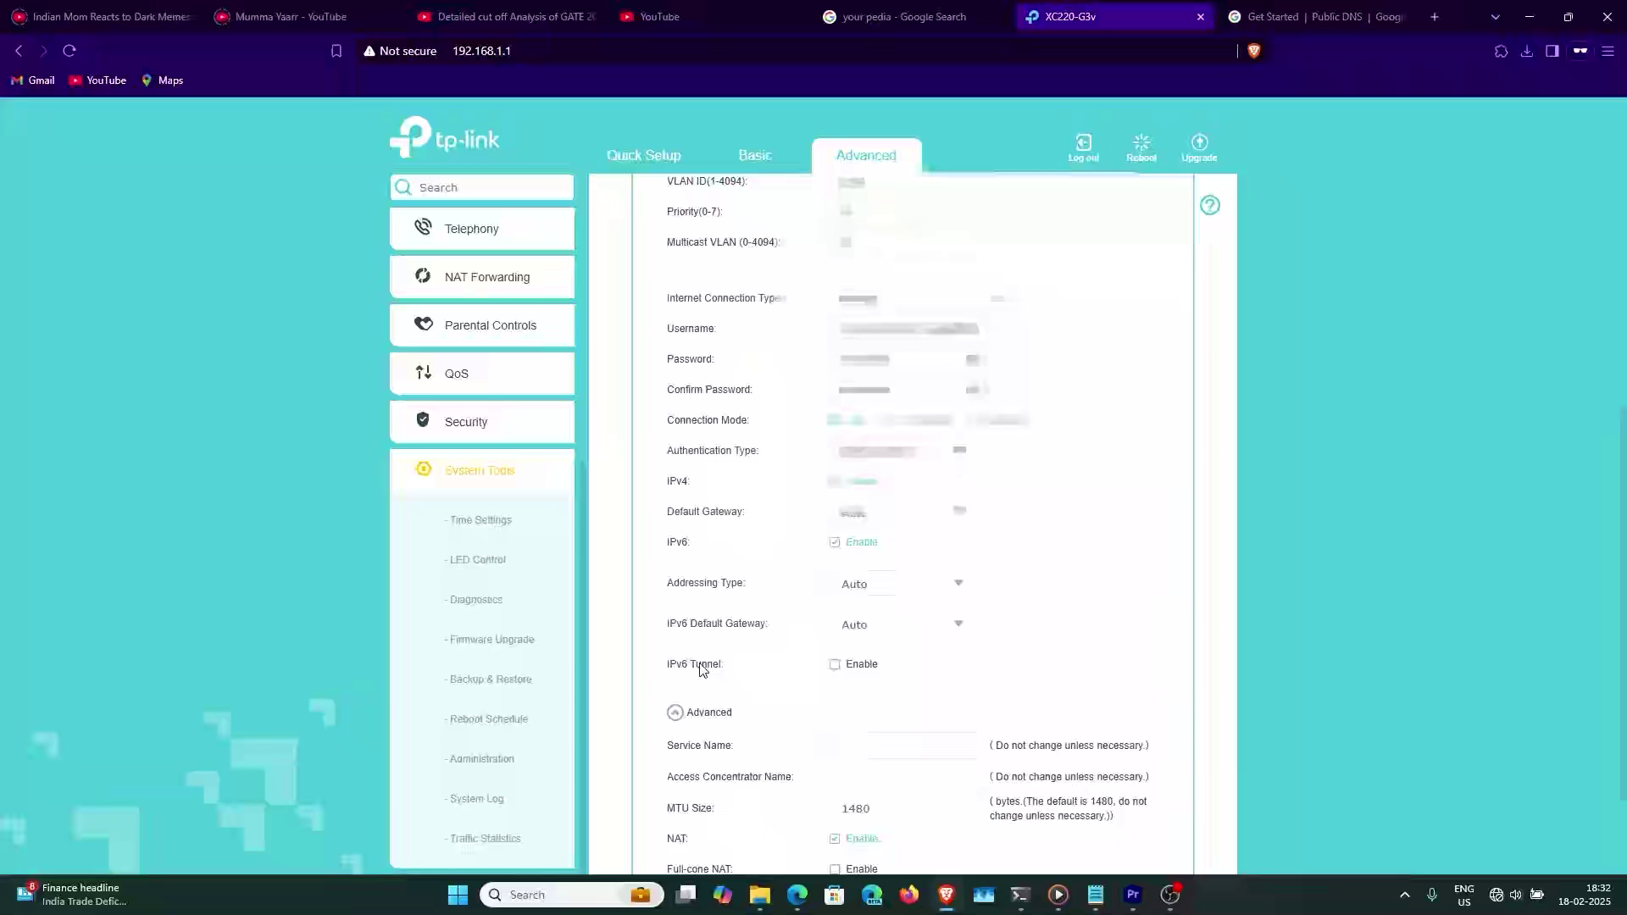
- Try the IPv6 tunnel, turn it back off, and select the 1480 MTU Size value
click(842, 669)
click(909, 599)
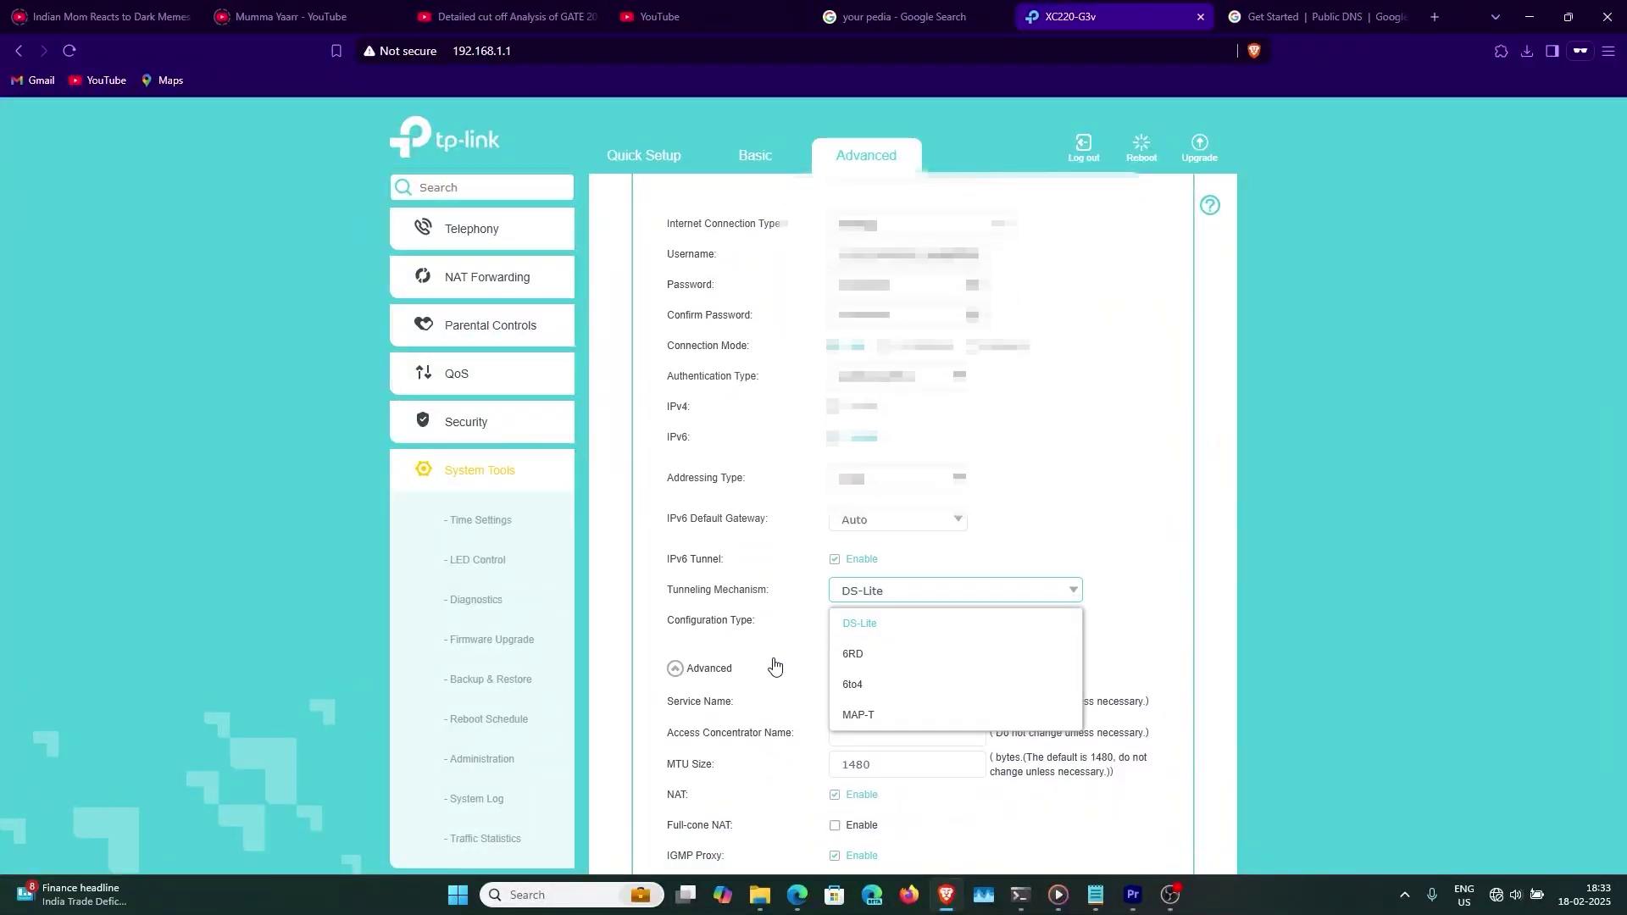
click(880, 594)
click(872, 591)
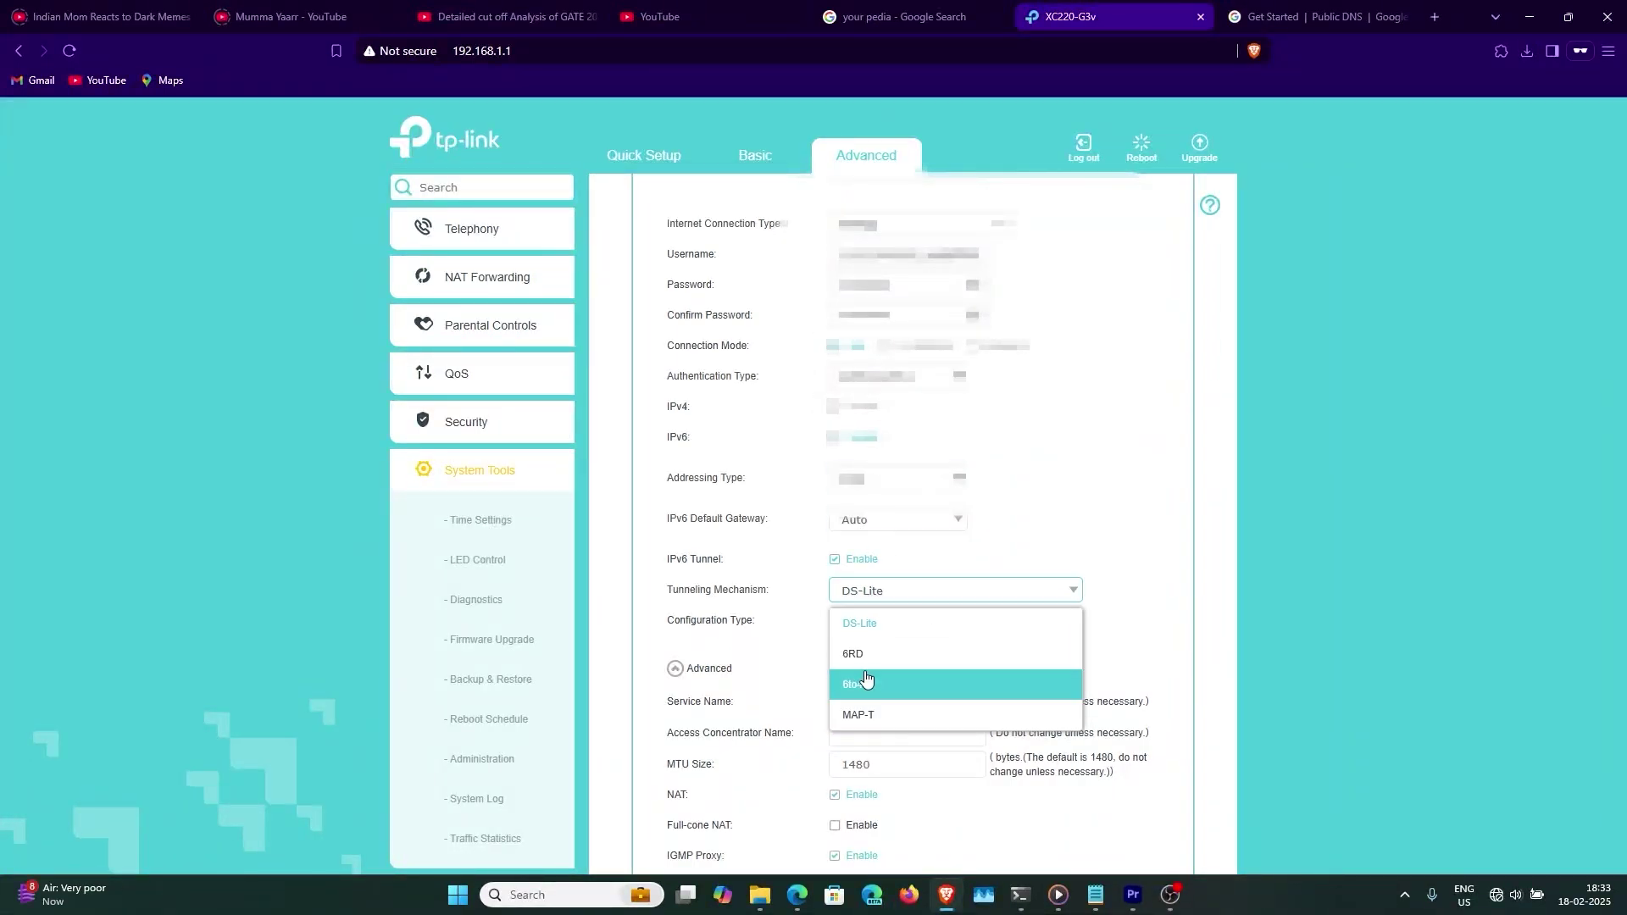
click(865, 653)
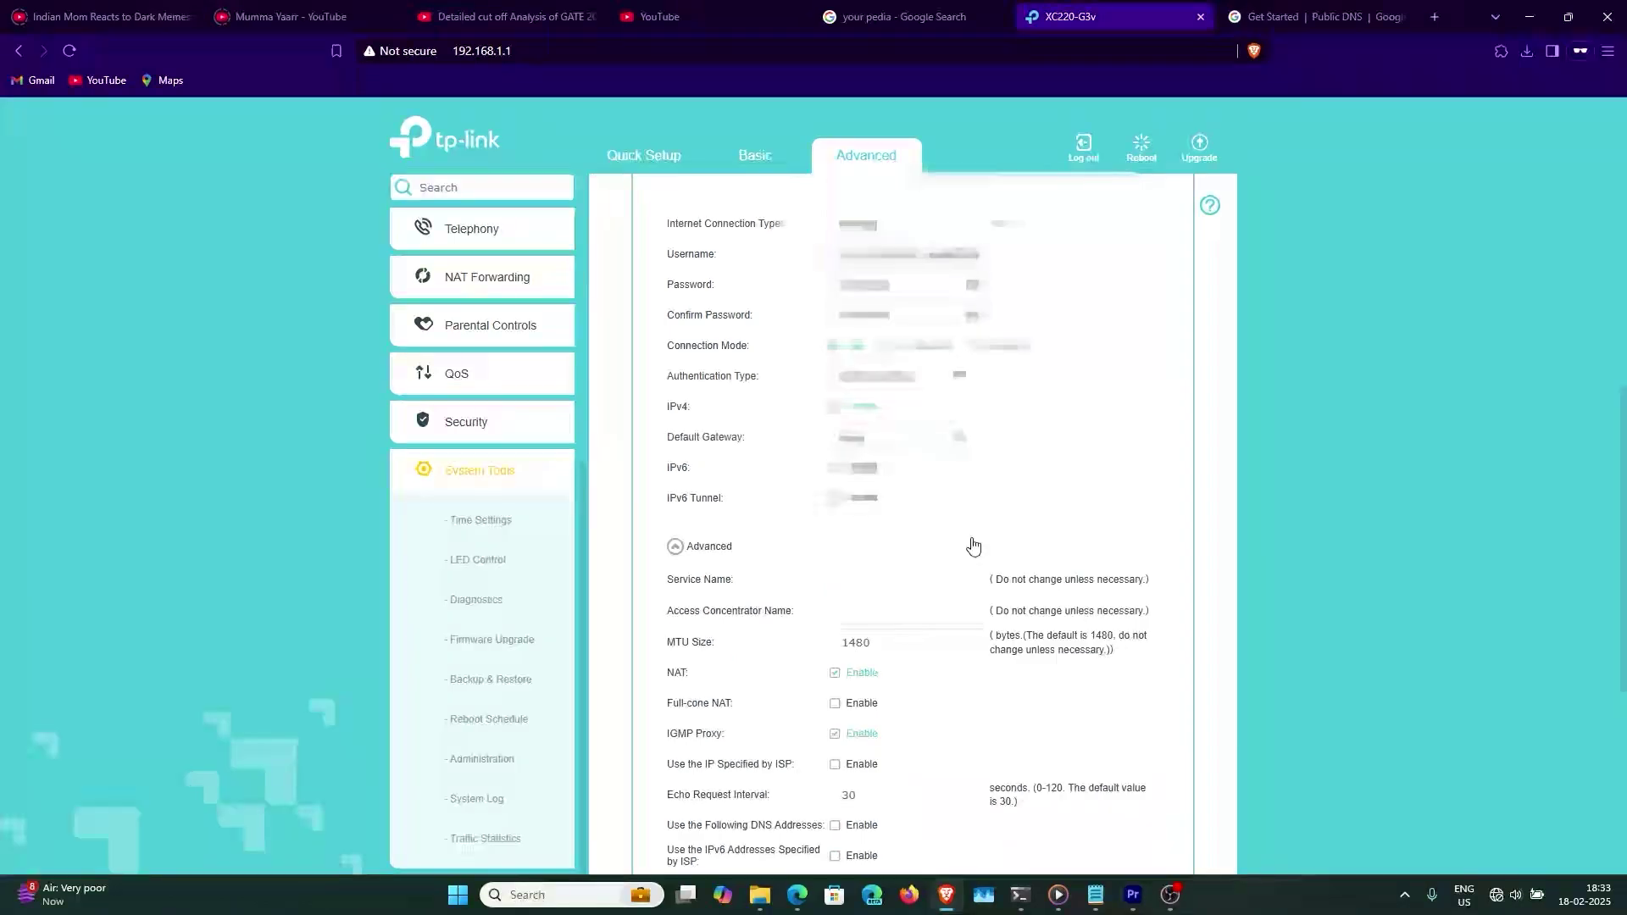
click(855, 468)
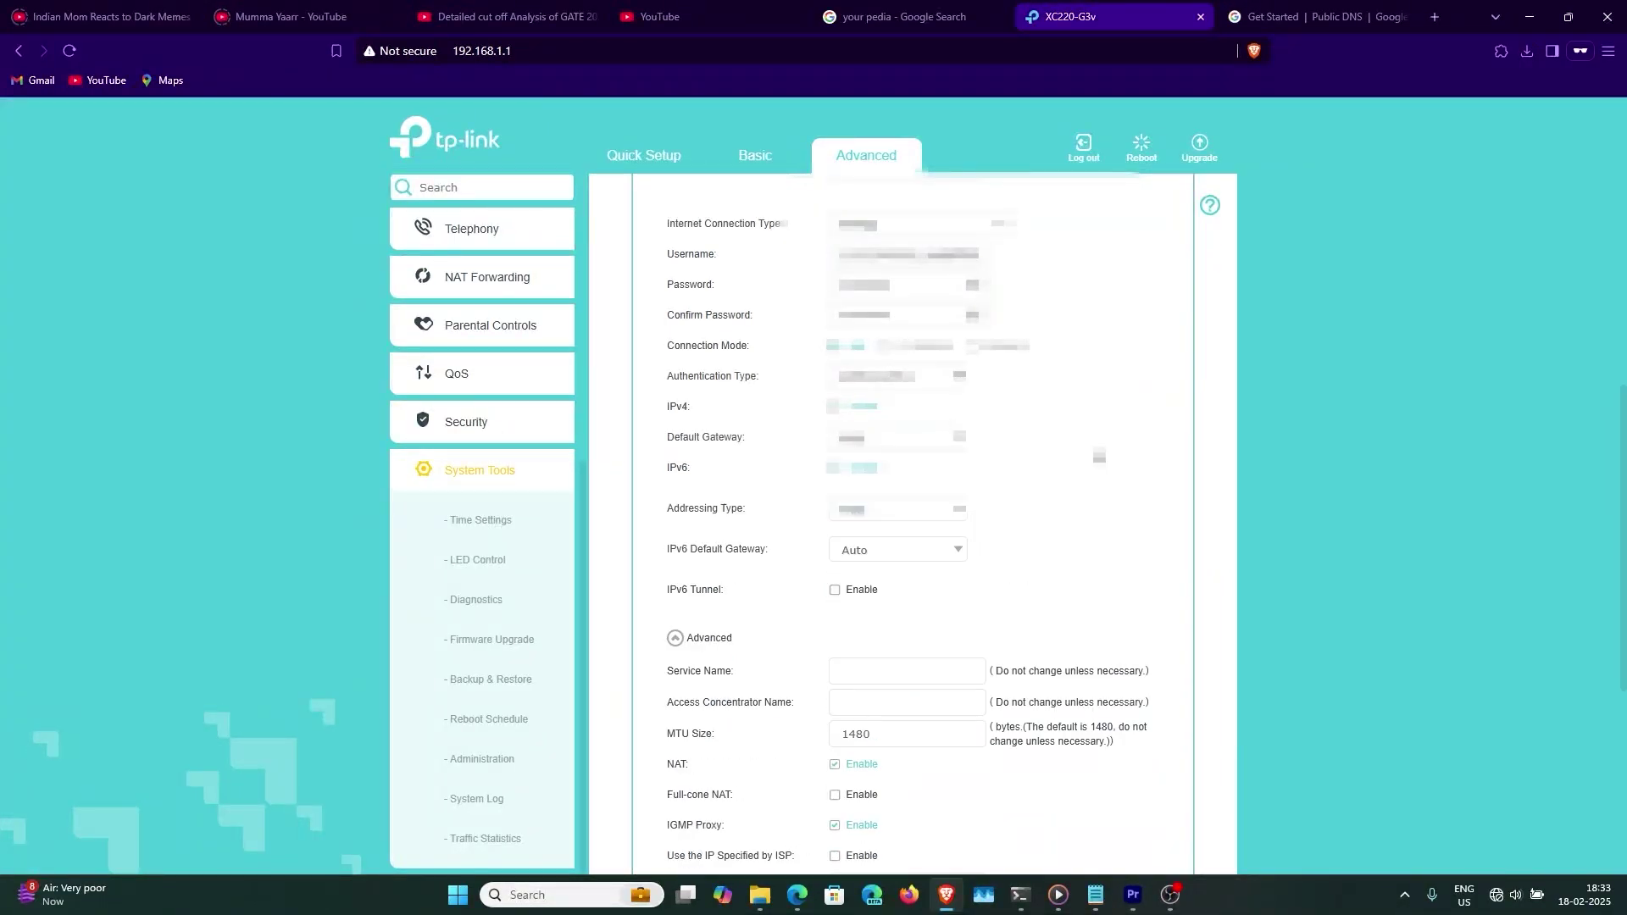
scroll(916, 498, down, 3)
double_click(916, 500)
click(916, 500)
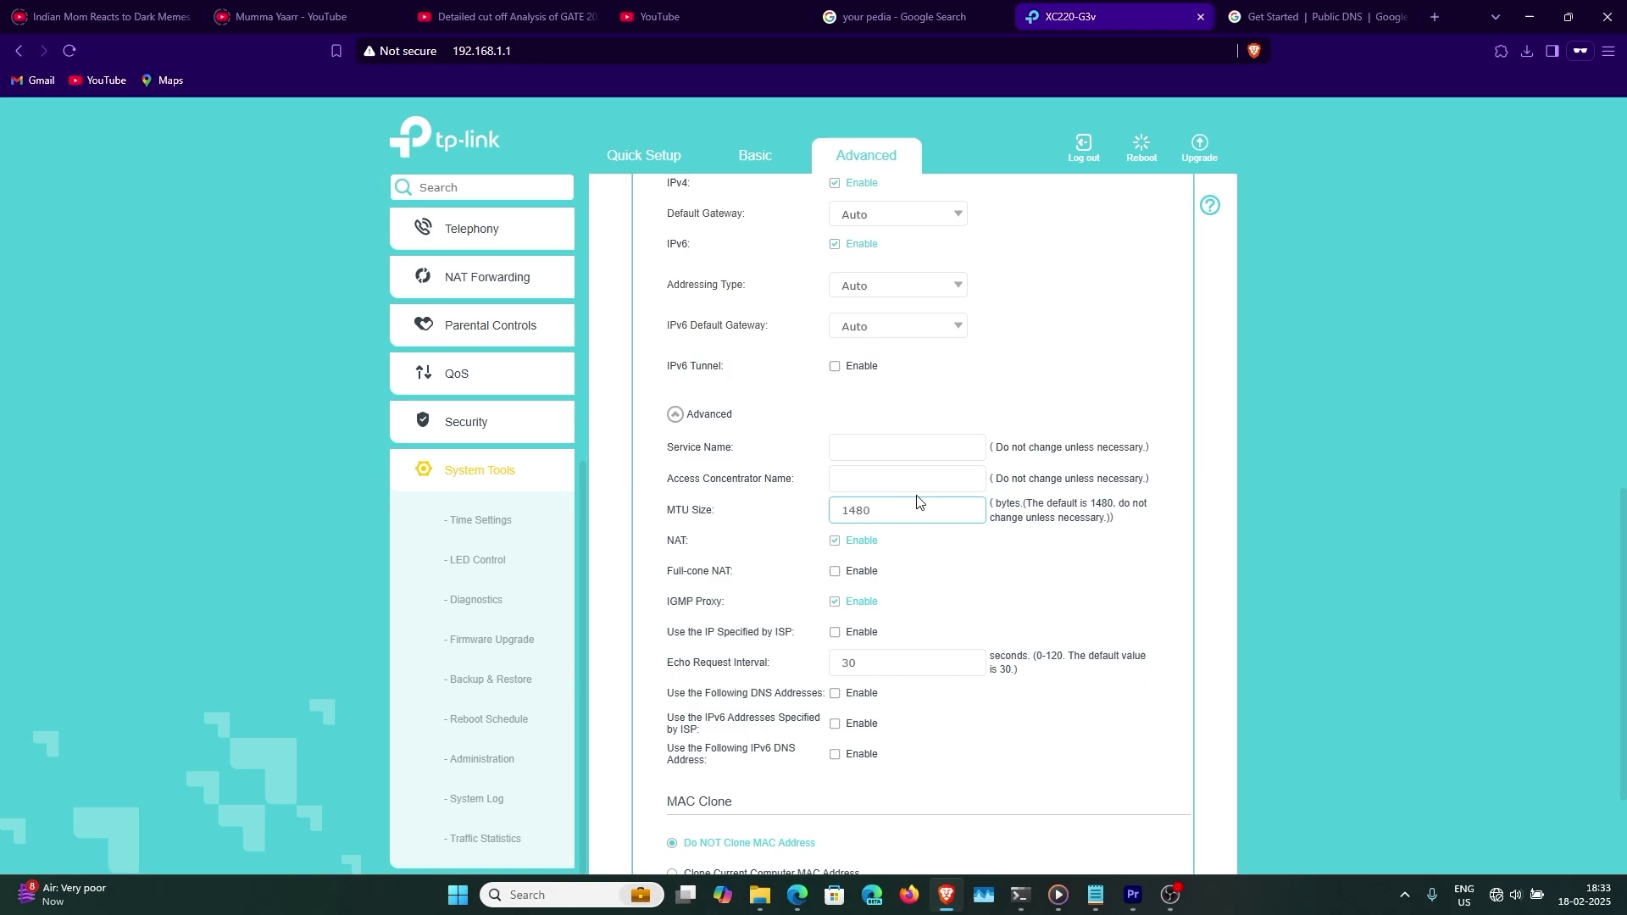
- Replace the default MTU Size 1480 with 1460
drag(916, 502, 809, 517)
text(14)
scroll(793, 608, down, 1)
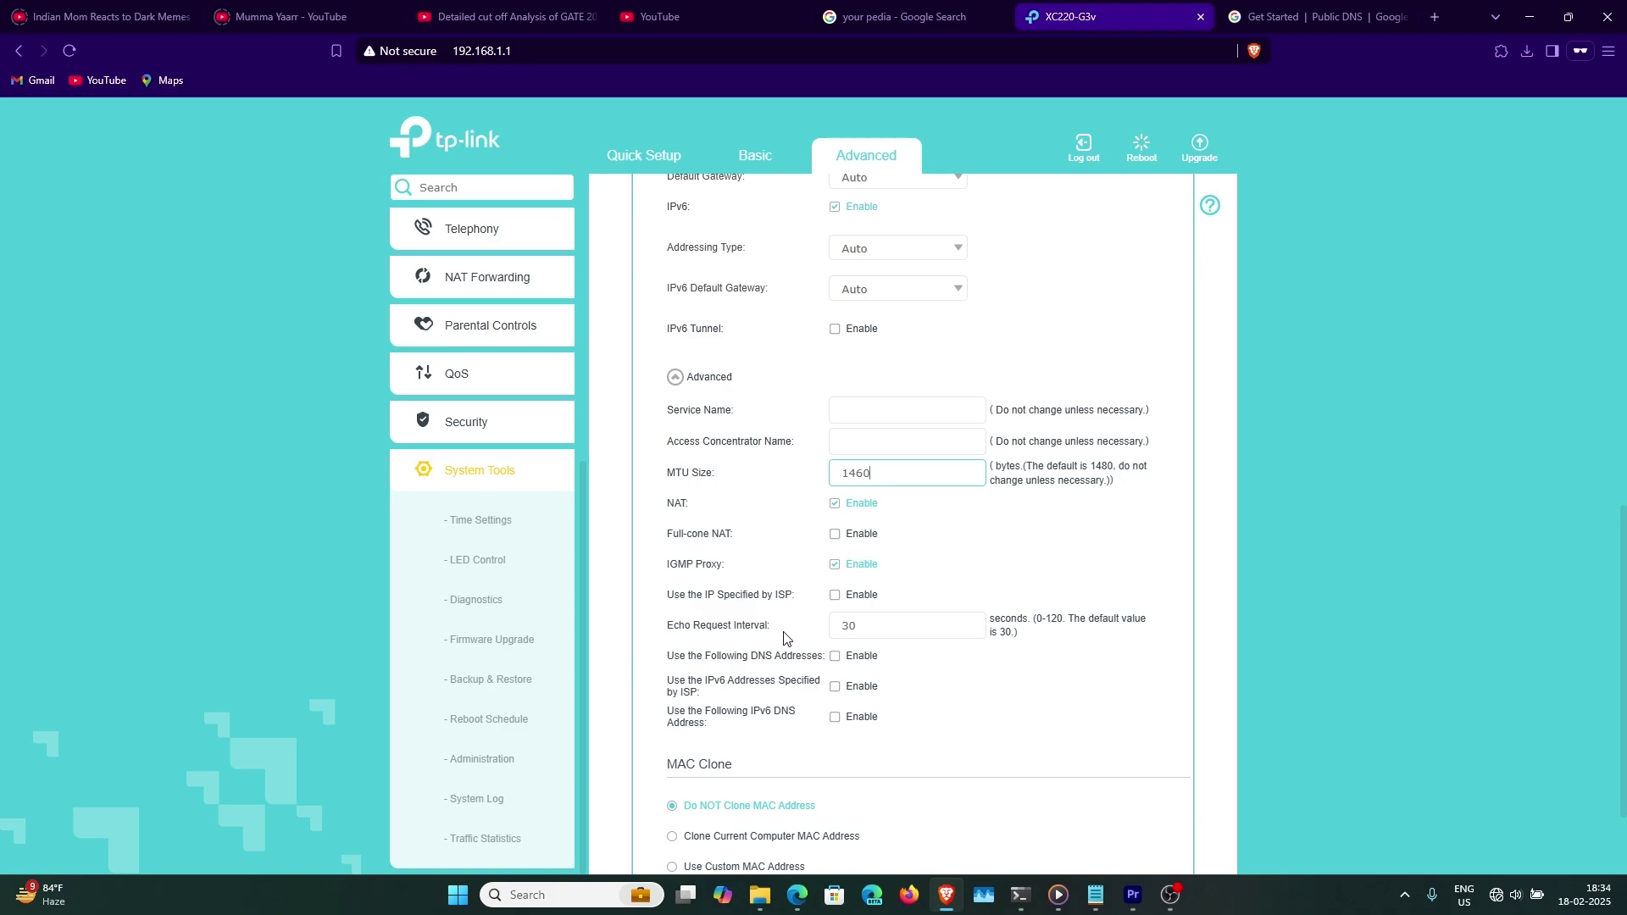
- Set custom DNS servers 1.1.1.1 and 8.8.8.8 on the PPPoE connection
click(857, 659)
click(845, 684)
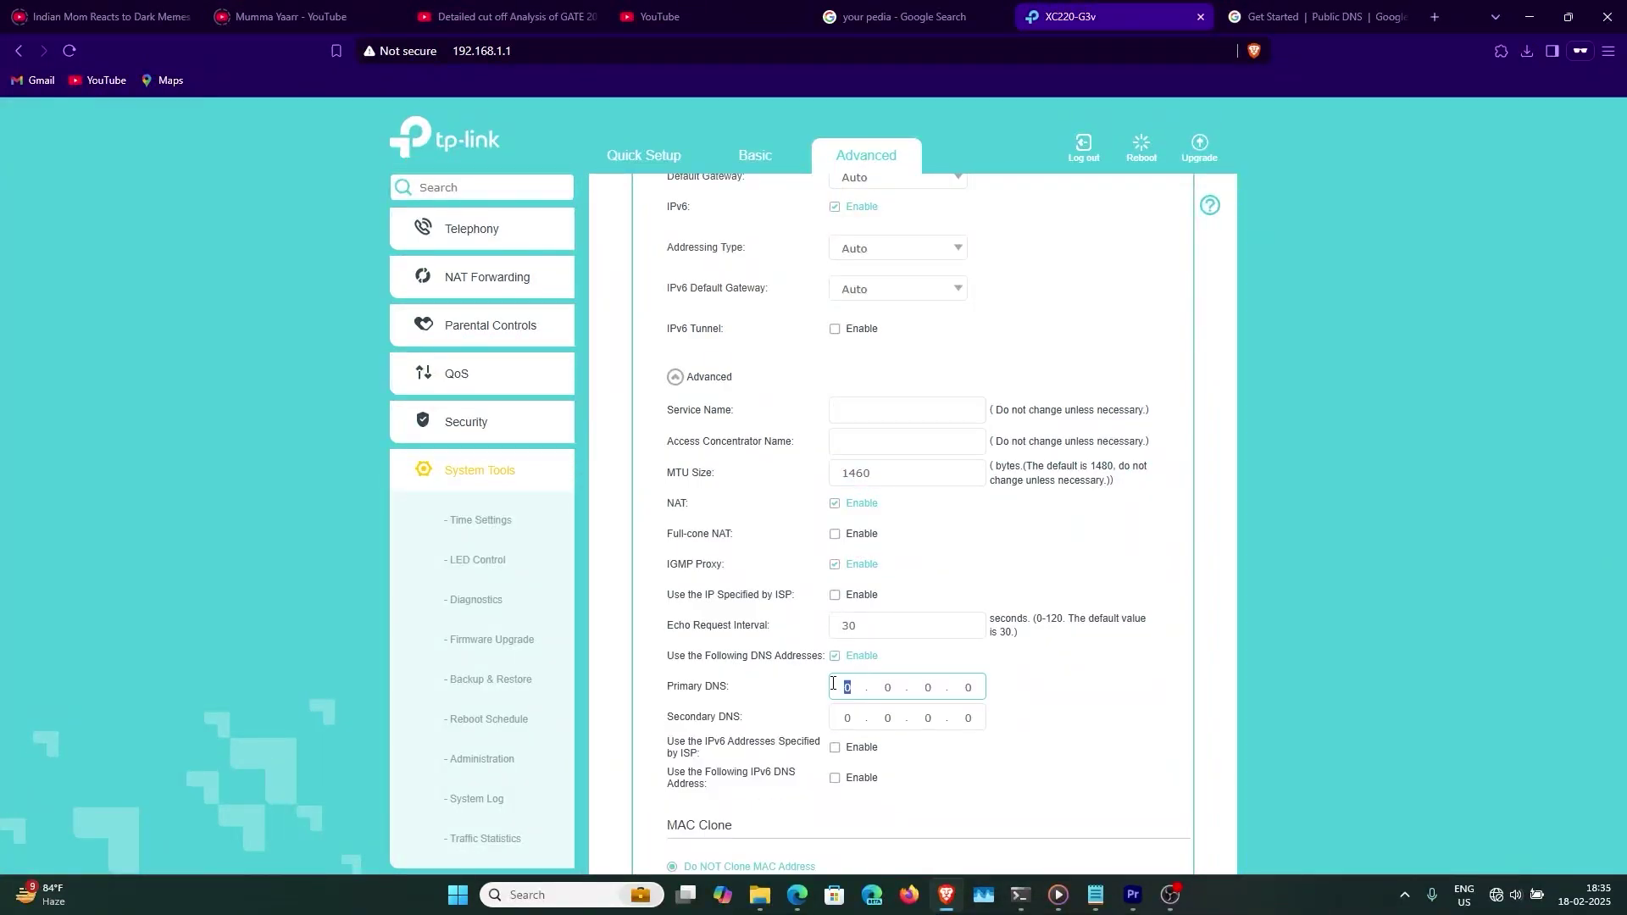
key(BackSpace)
text(1.1.1.1)
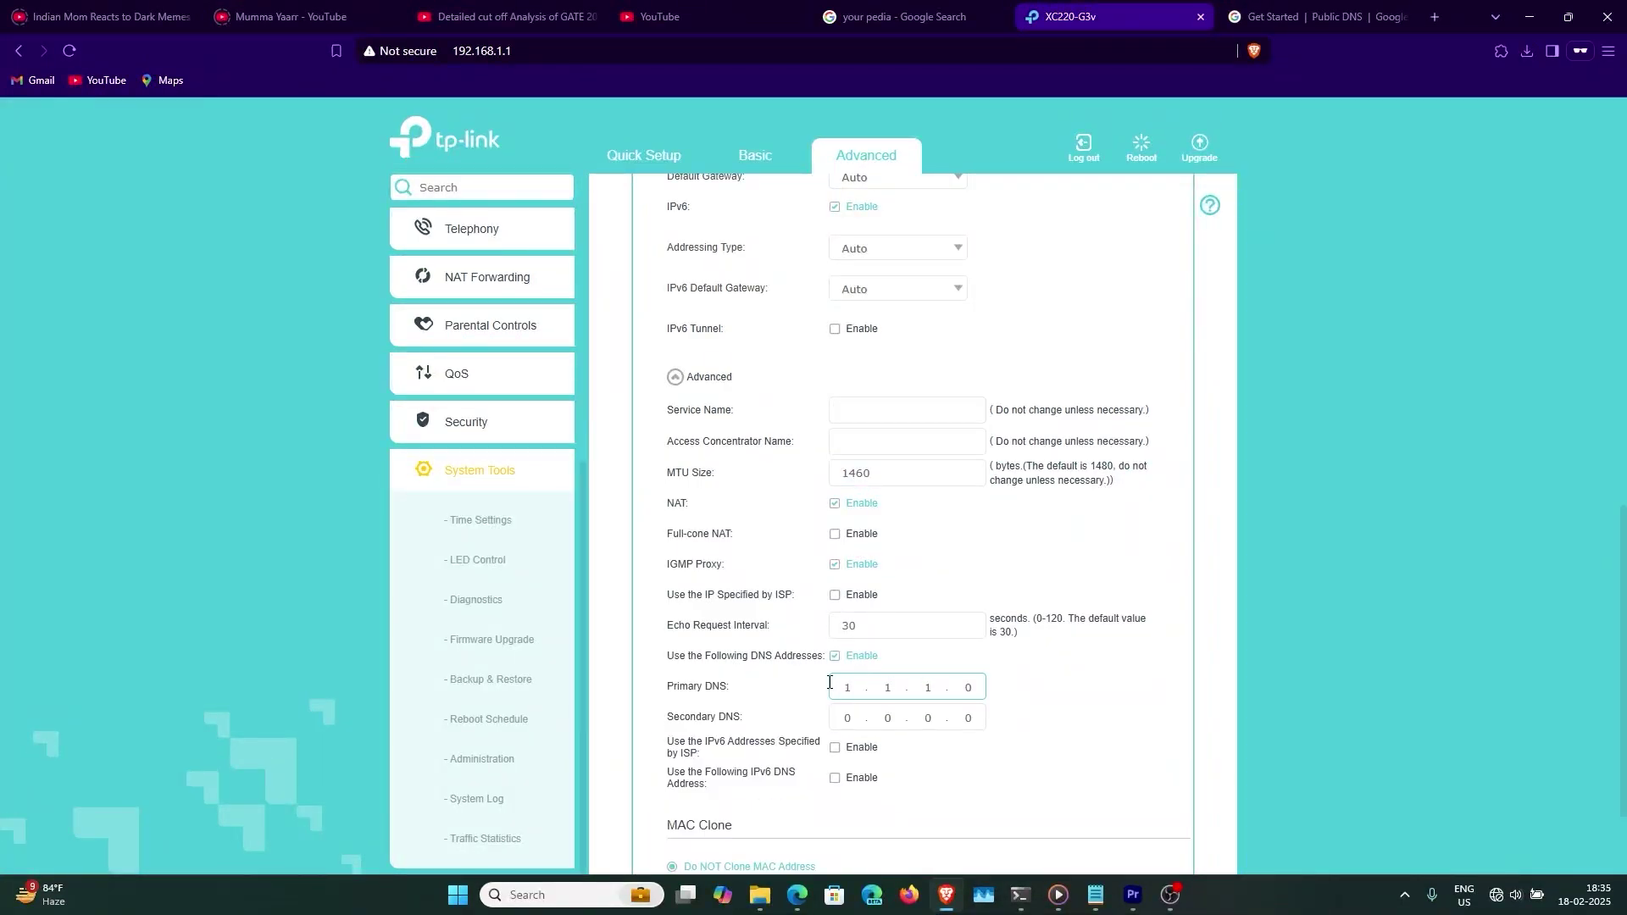
key(Tab)
text(8.8.8.8)
- Enable custom IPv6 DNS with 2606:4700:4700::1111 and 2001:4860:4860::8888
scroll(830, 682, down, 1)
click(833, 666)
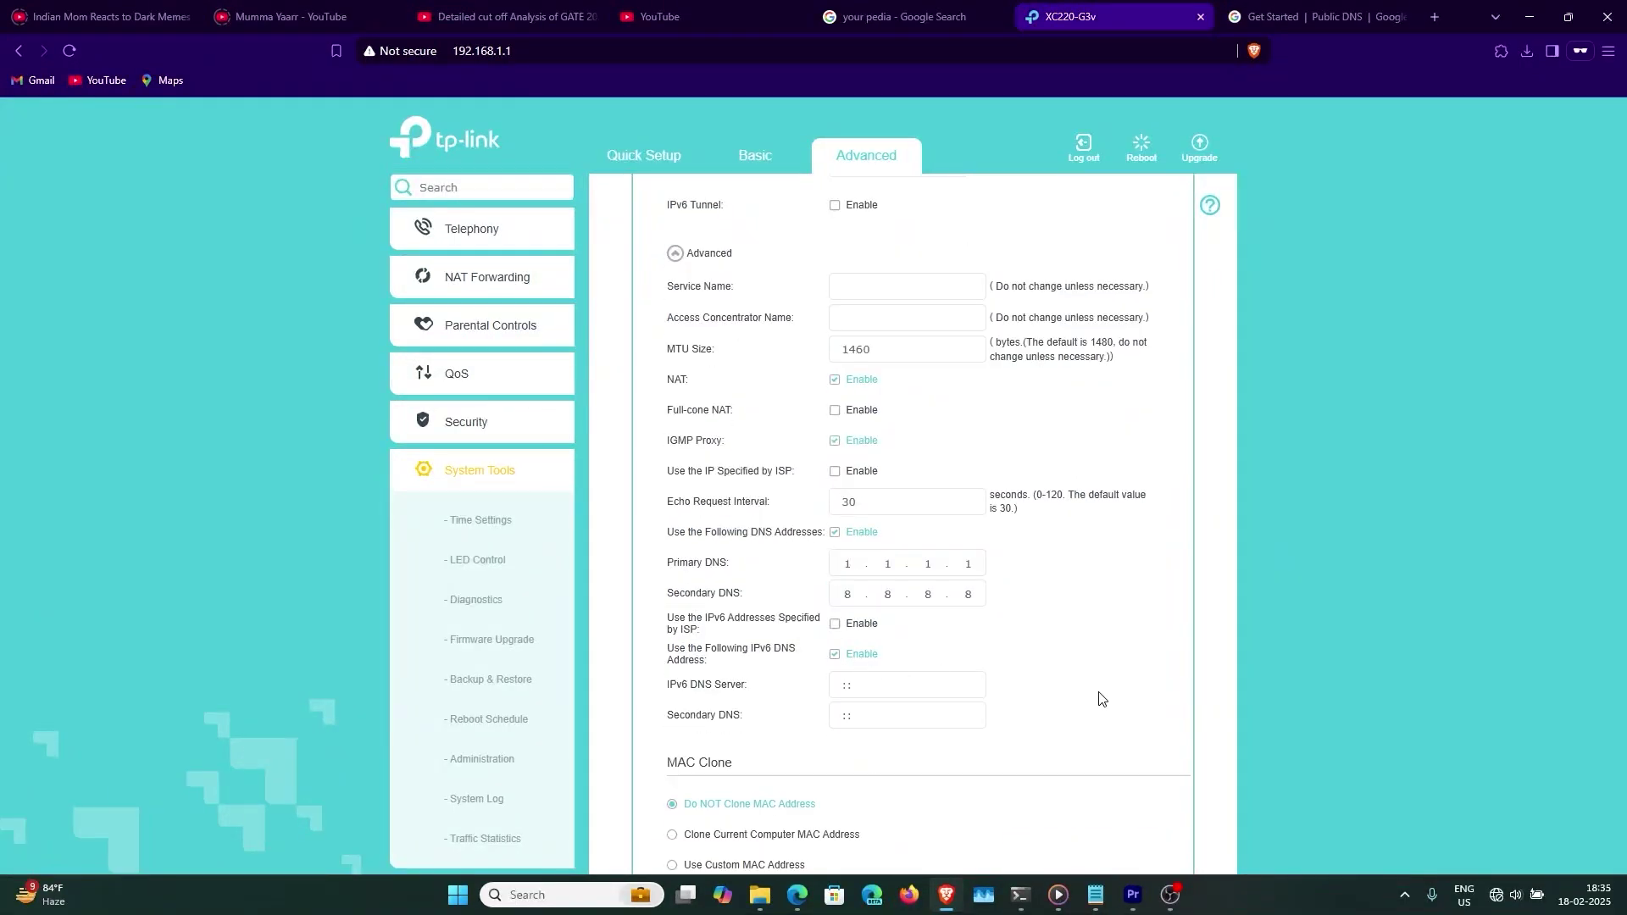
scroll(833, 666, down, 1)
click(893, 585)
text(2606:4700:4700::1111)
click(878, 615)
text(2001:4860:4860::8888)
- Save the WAN connection settings and return to the Status page
scroll(762, 610, down, 1)
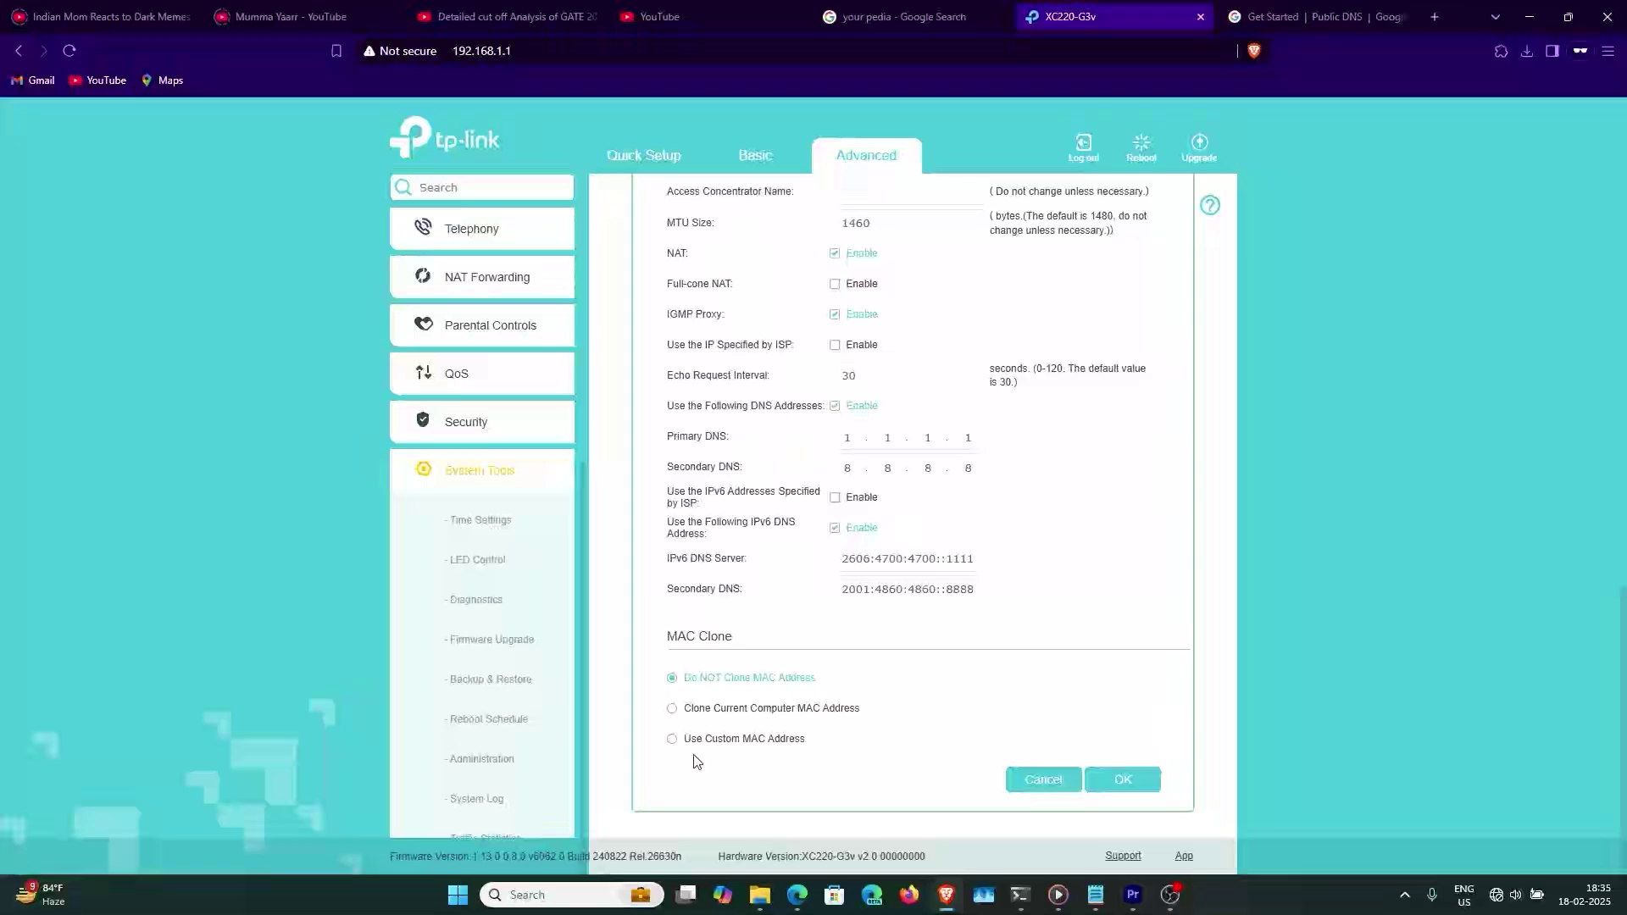
key(Return)
scroll(475, 339, up, 5)
click(508, 231)
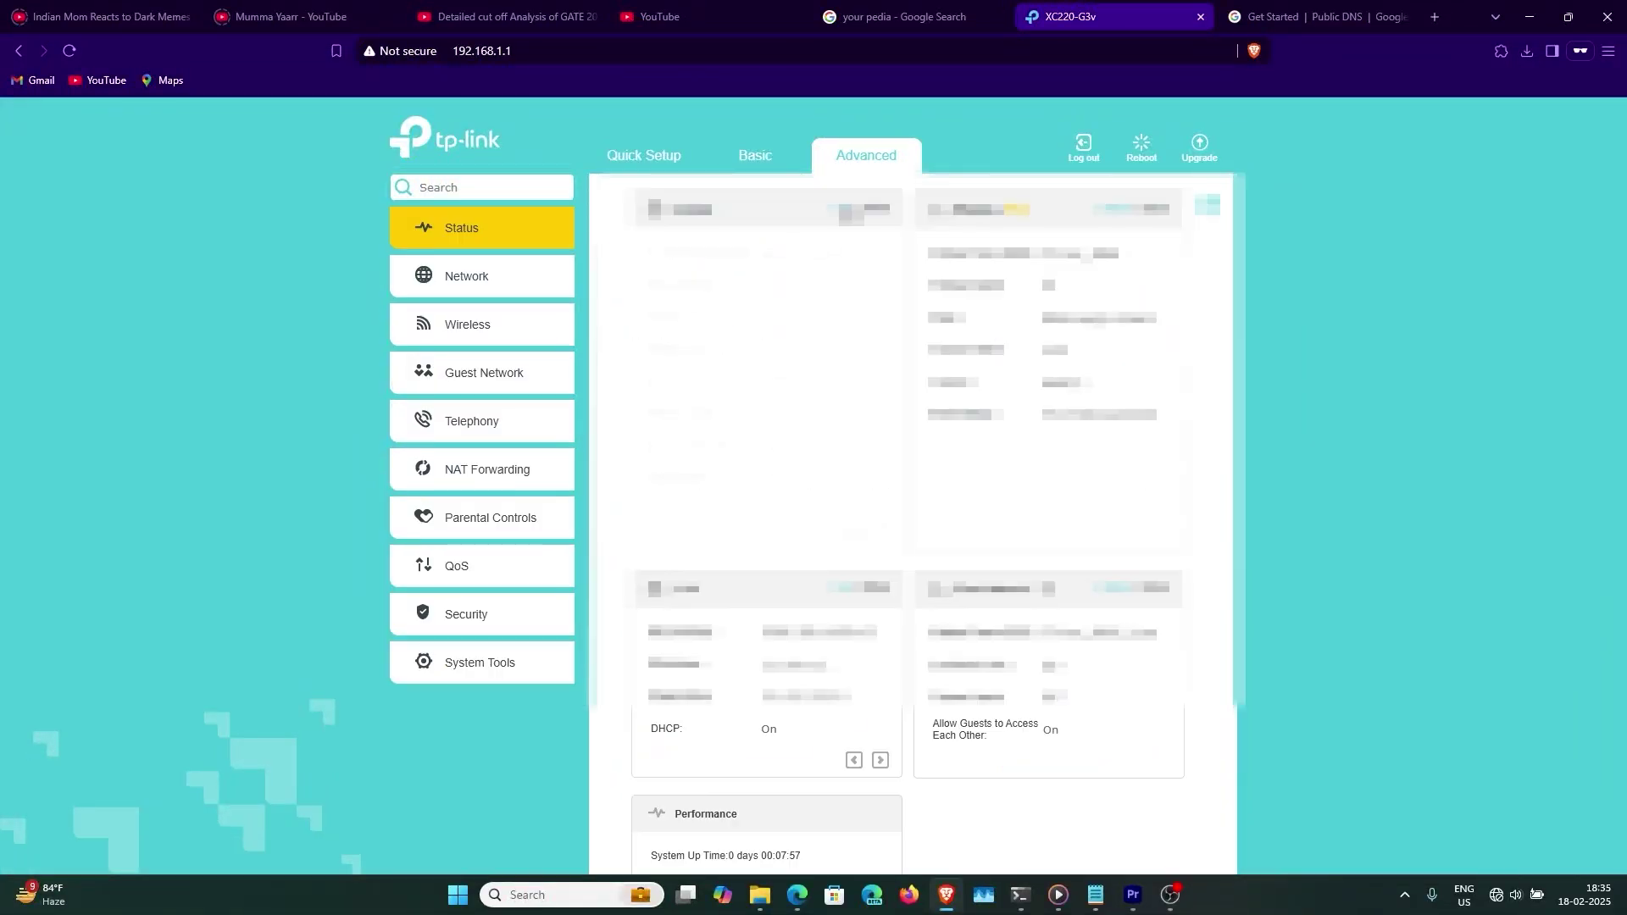
- Set the LAN DHCP primary and secondary DNS to 1.1.1.1 and 8.8.8.8 and save
click(449, 286)
click(475, 333)
click(863, 603)
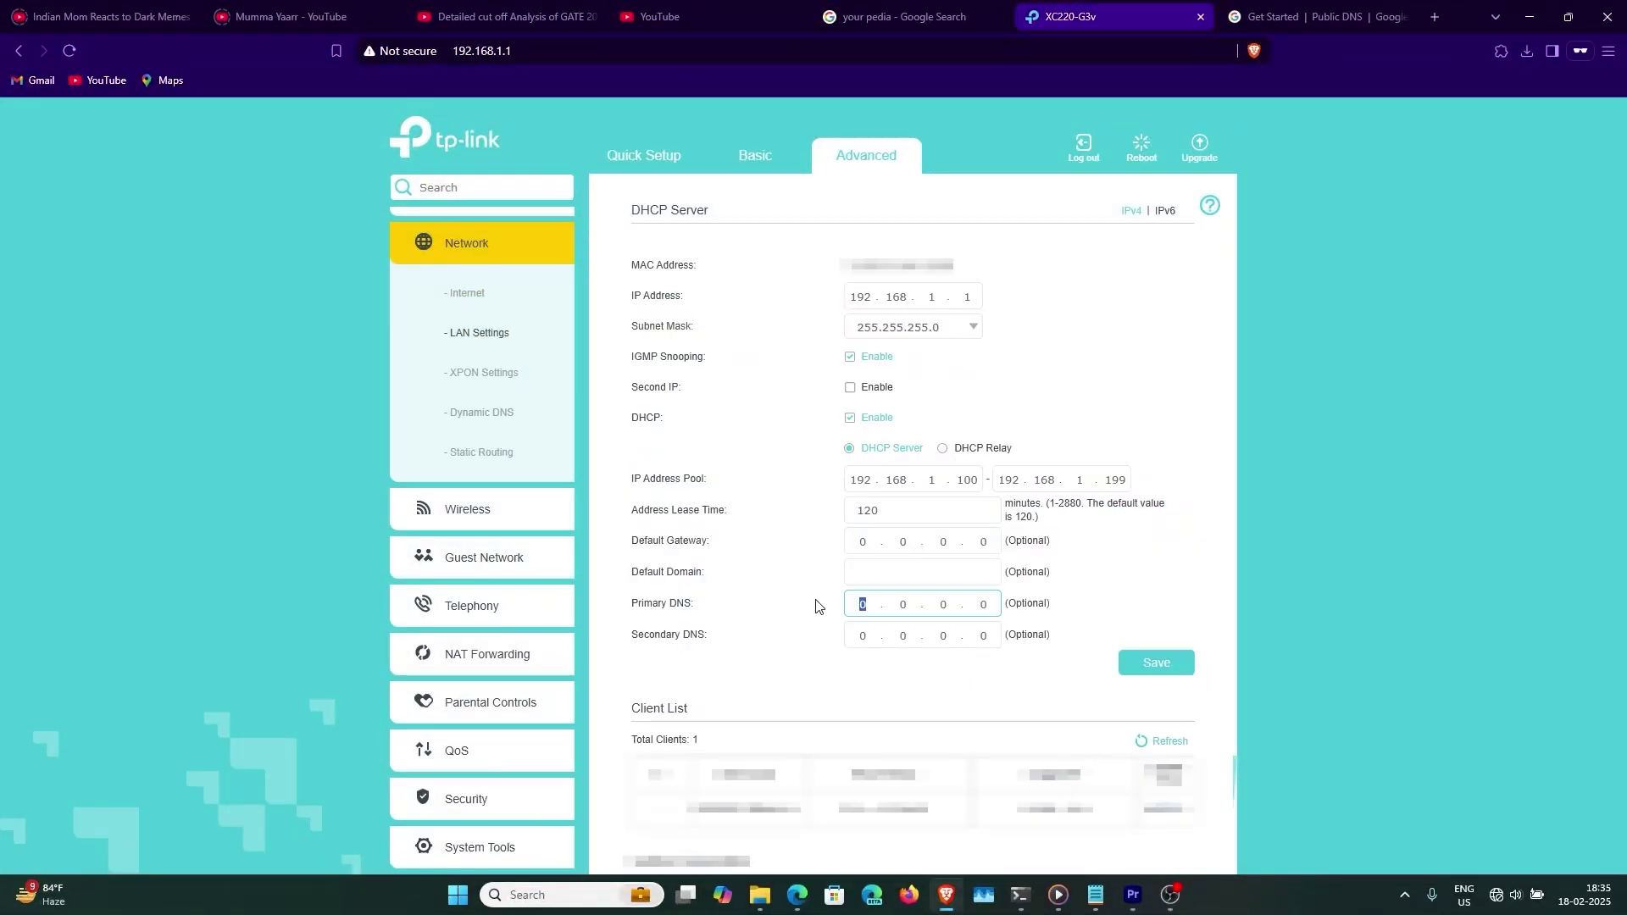
text(1.1.1.1)
key(Tab)
text(8.8.8.8)
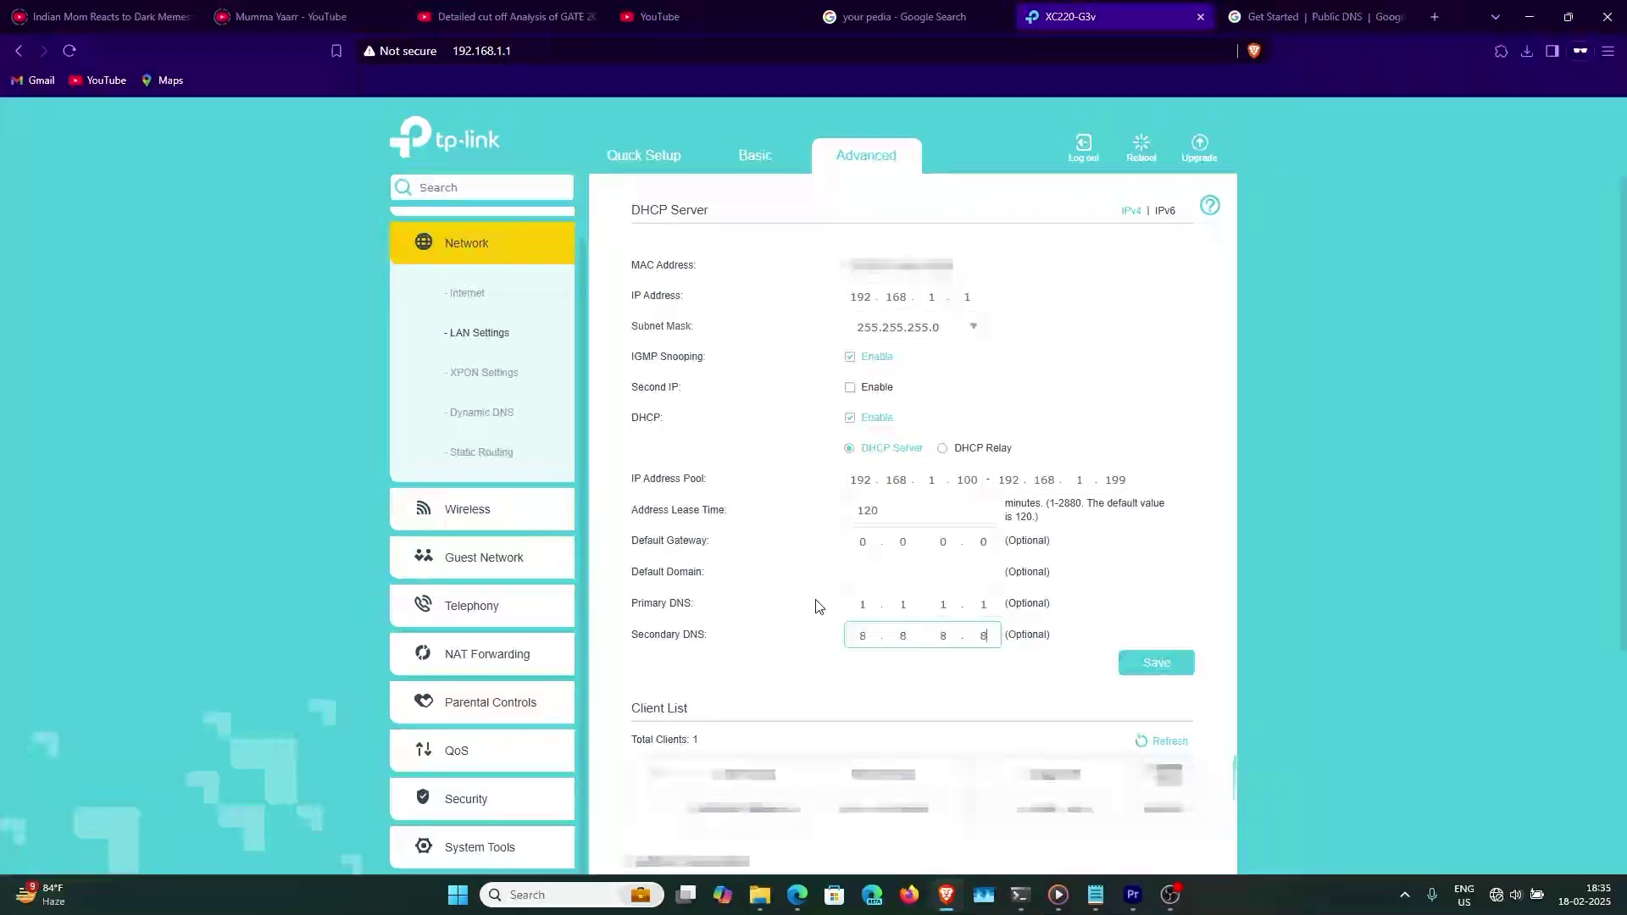
click(1158, 660)
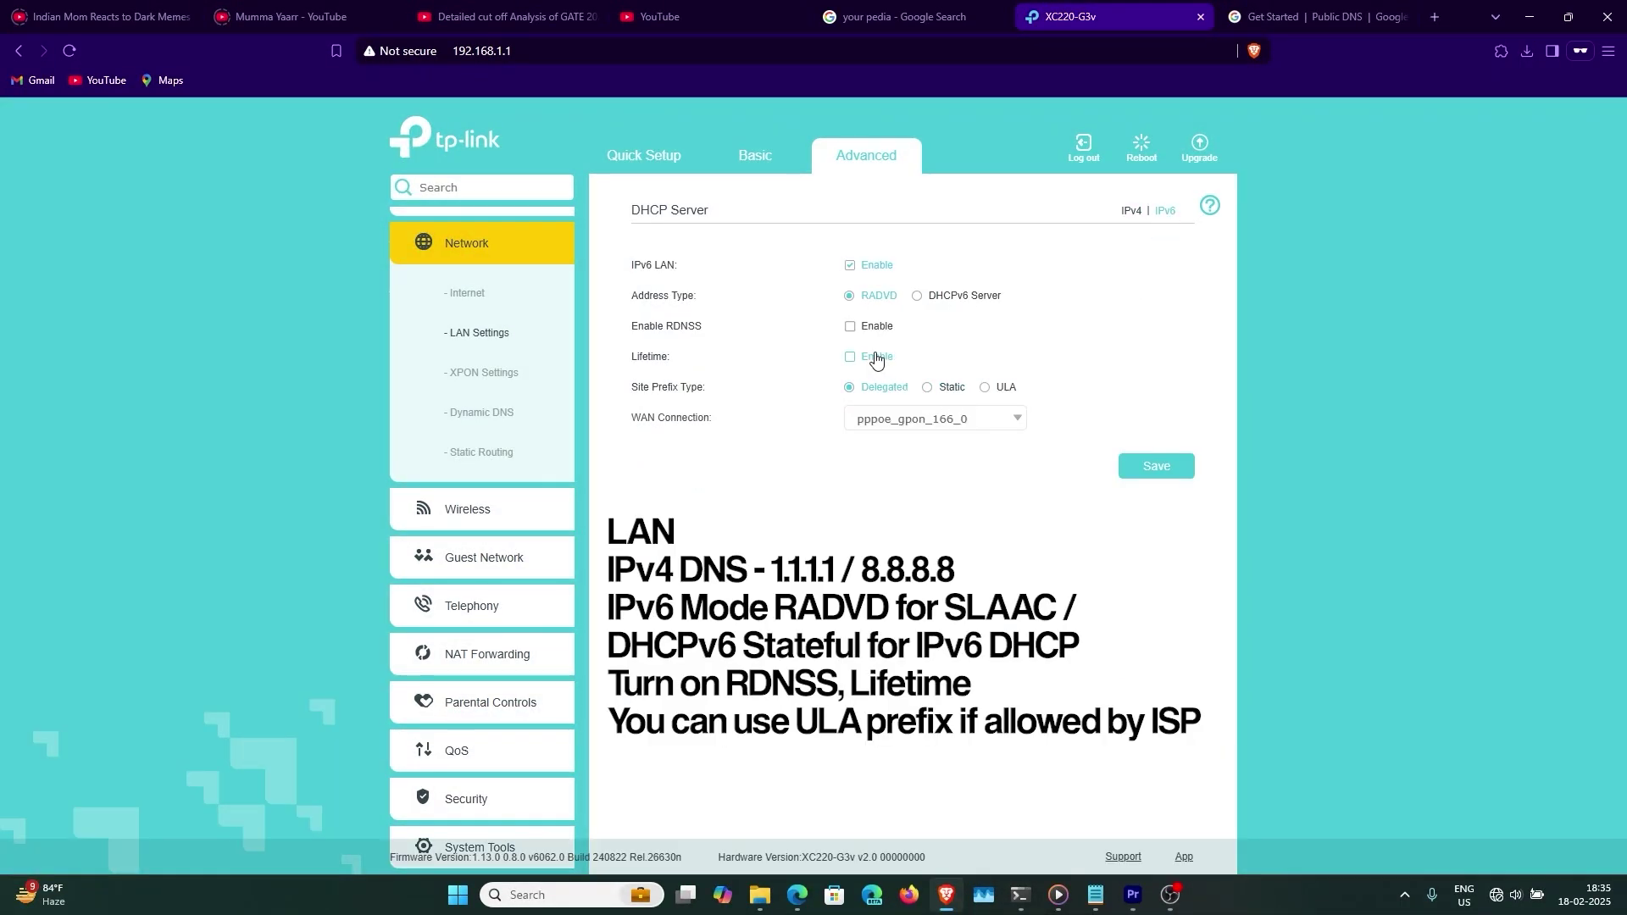
- Enable RDNSS and the address Lifetime for IPv6 LAN clients
click(873, 327)
click(873, 357)
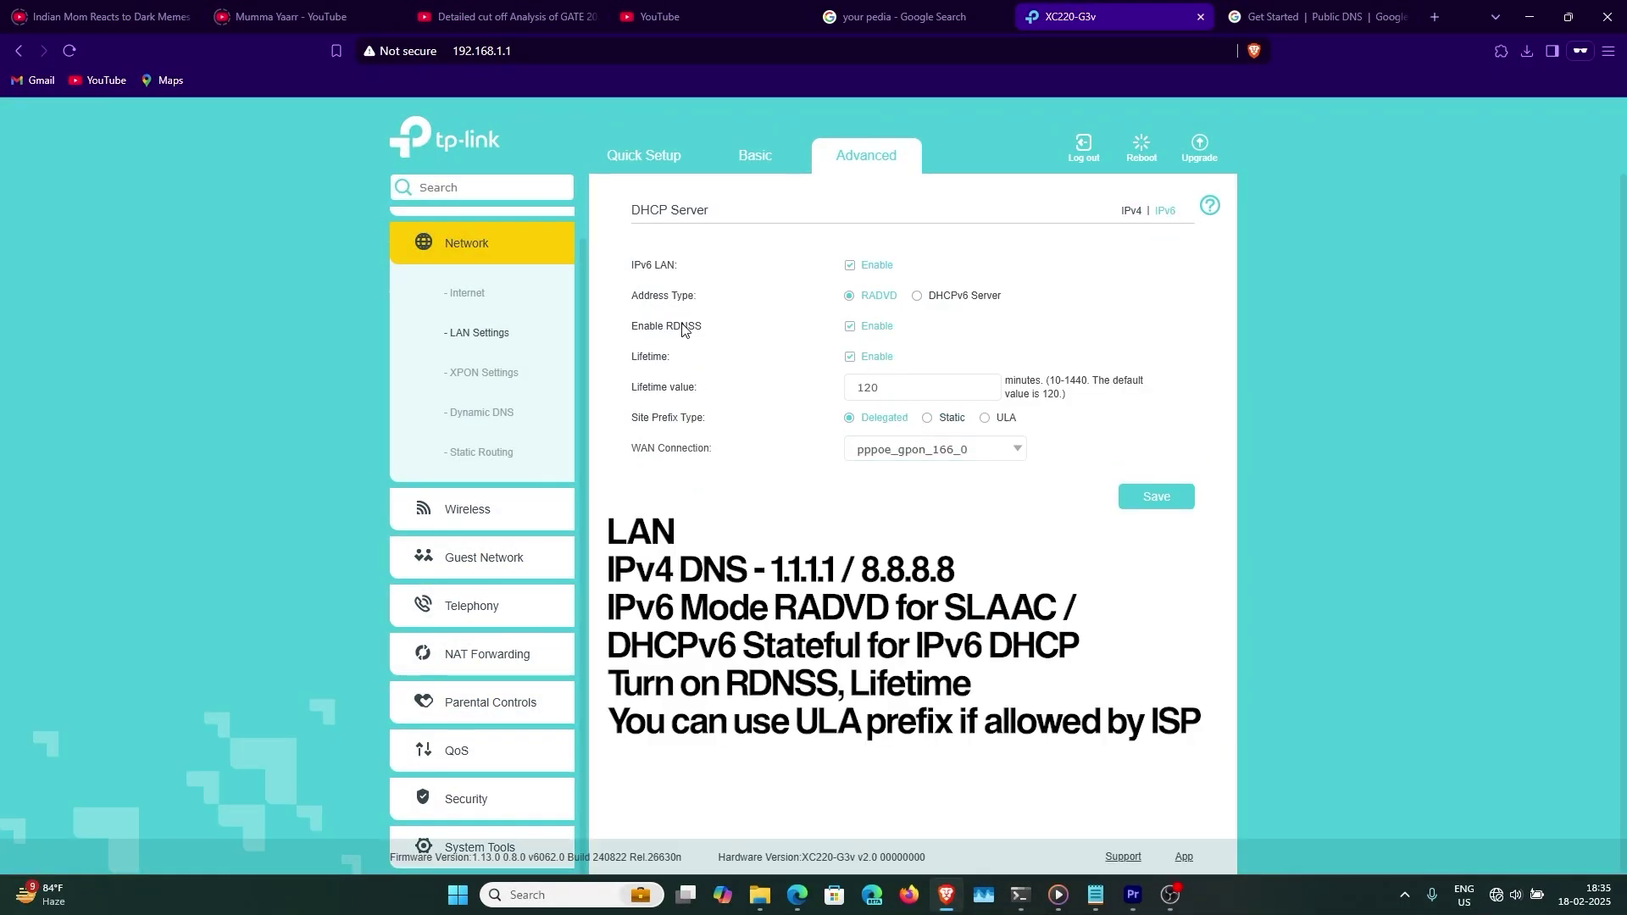
drag(712, 334, 619, 335)
click(622, 337)
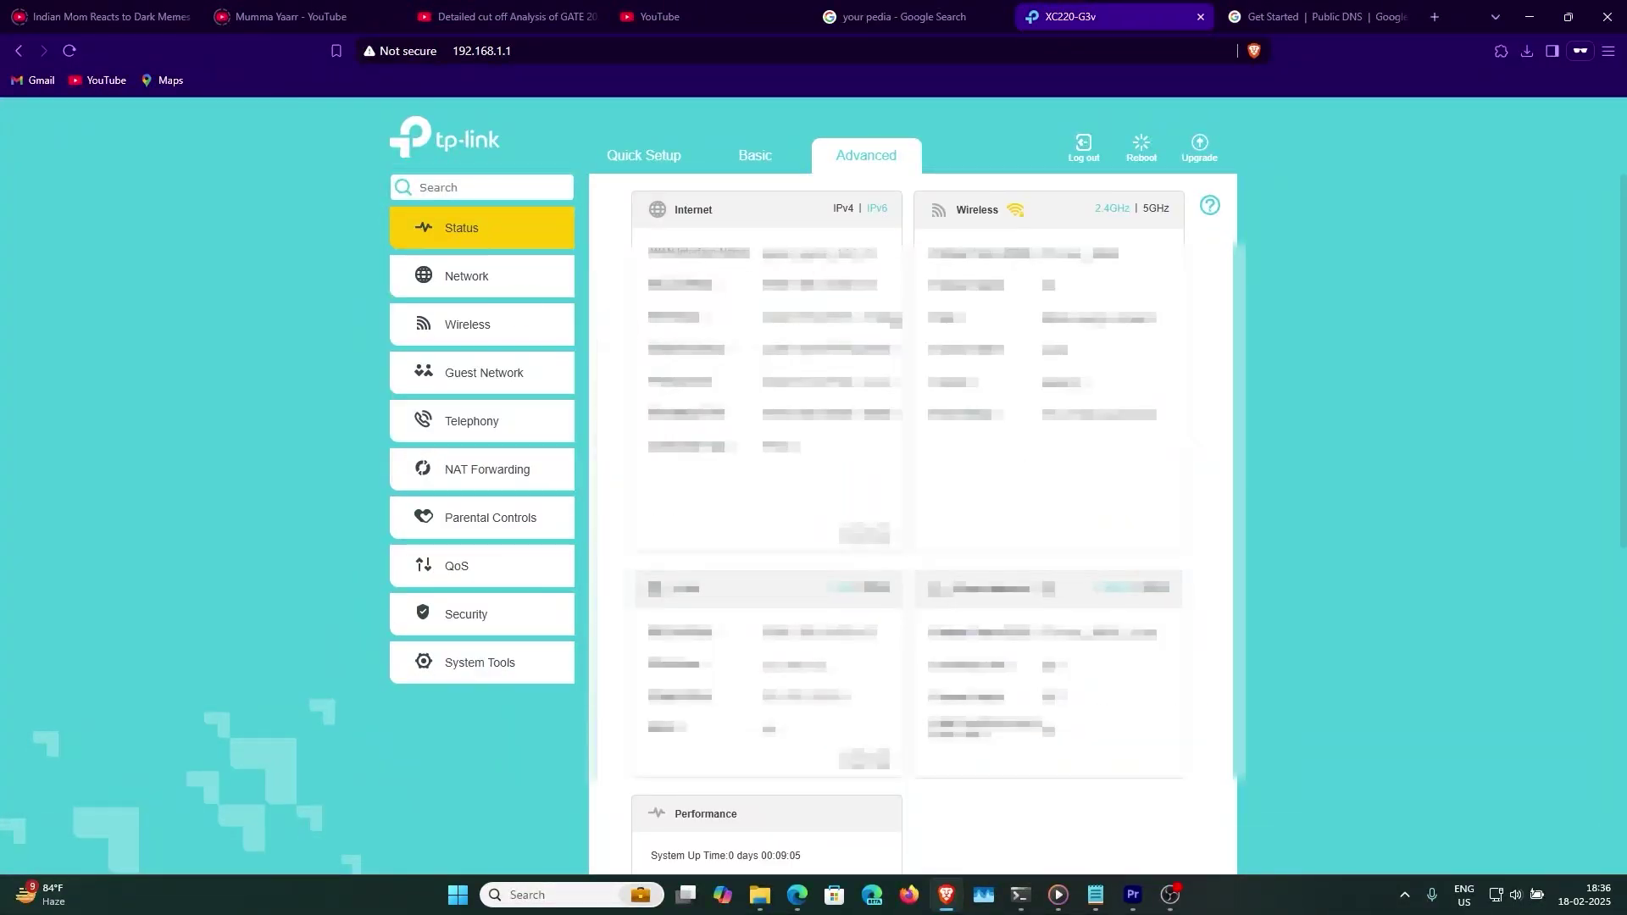
- Review the IPv4 internet status and the IPv6 DNS ping results, then expand Network
click(843, 209)
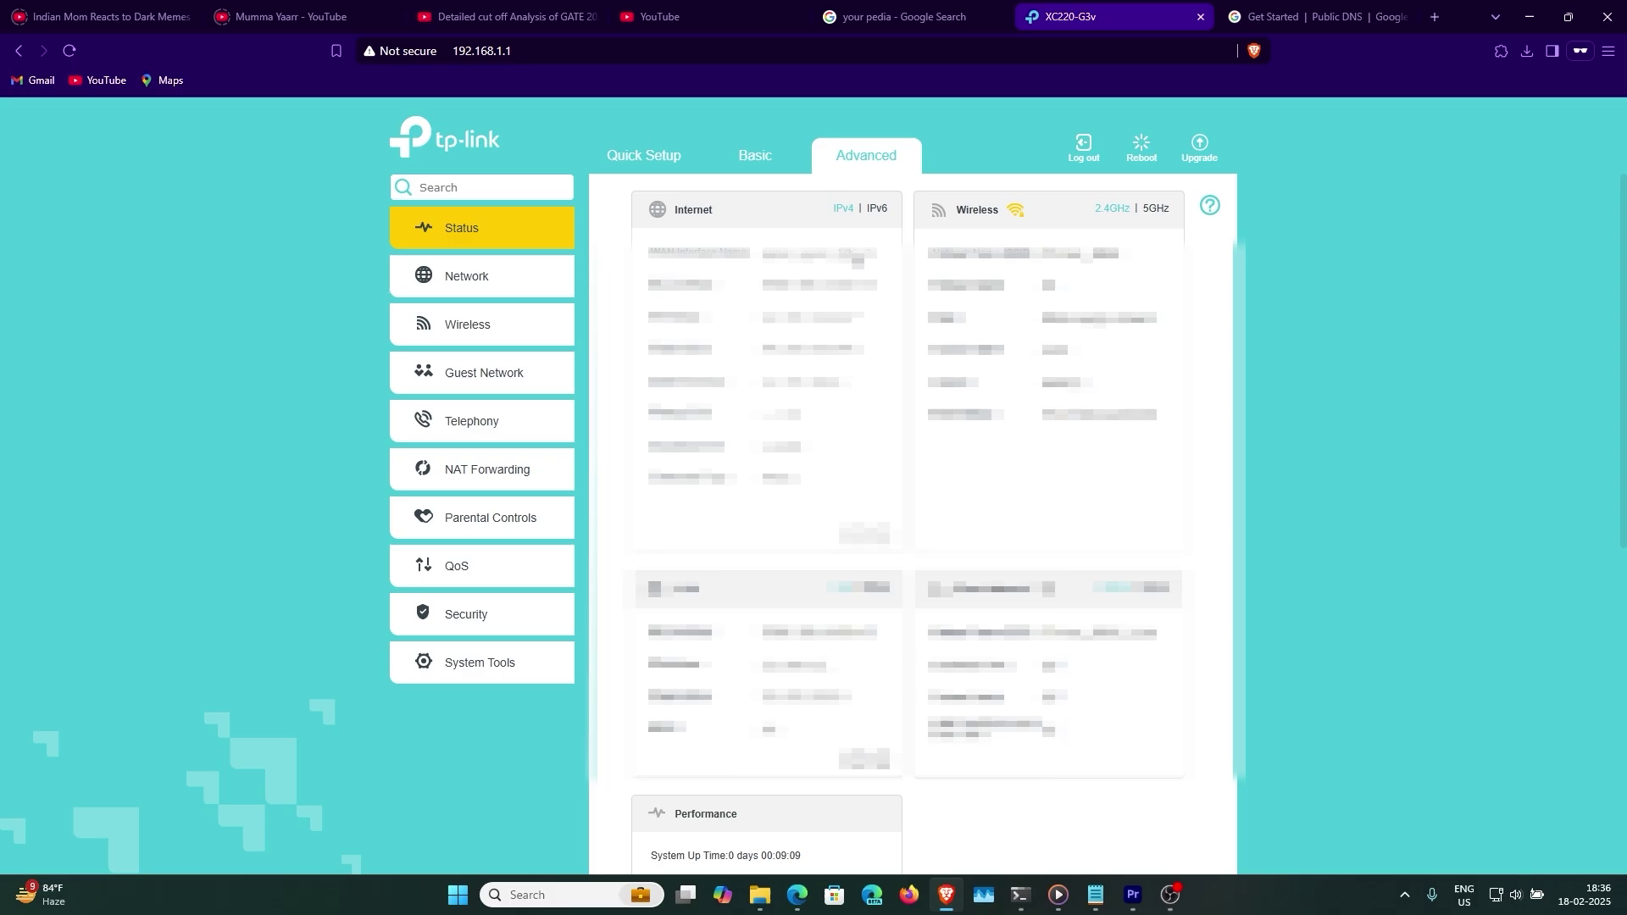
click(1022, 894)
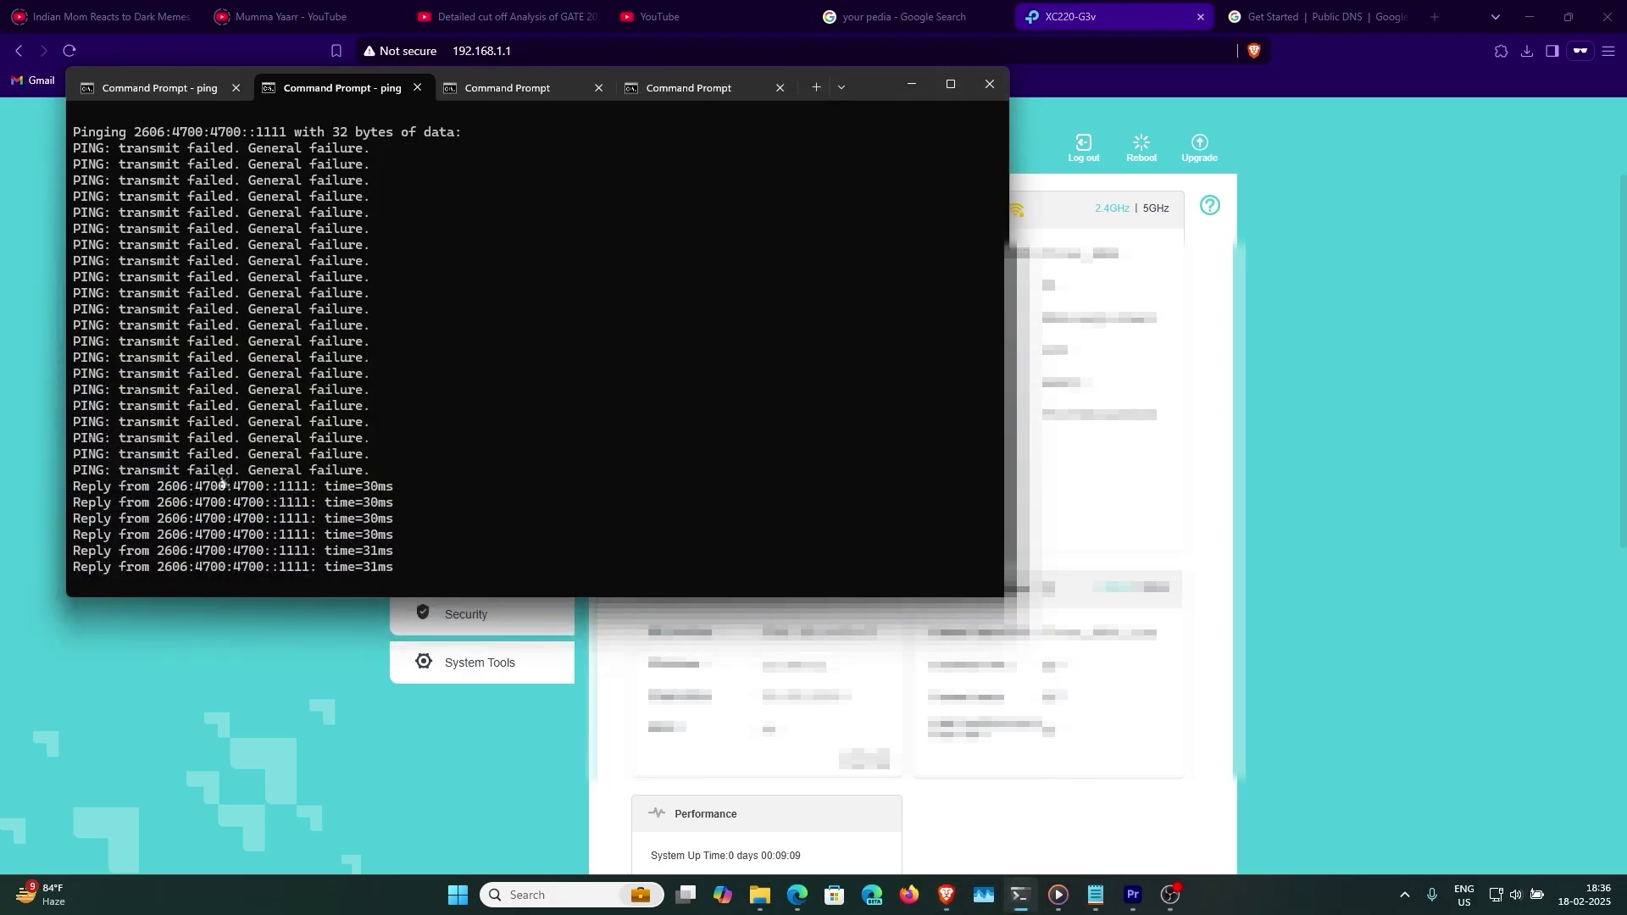
key(alt+Tab)
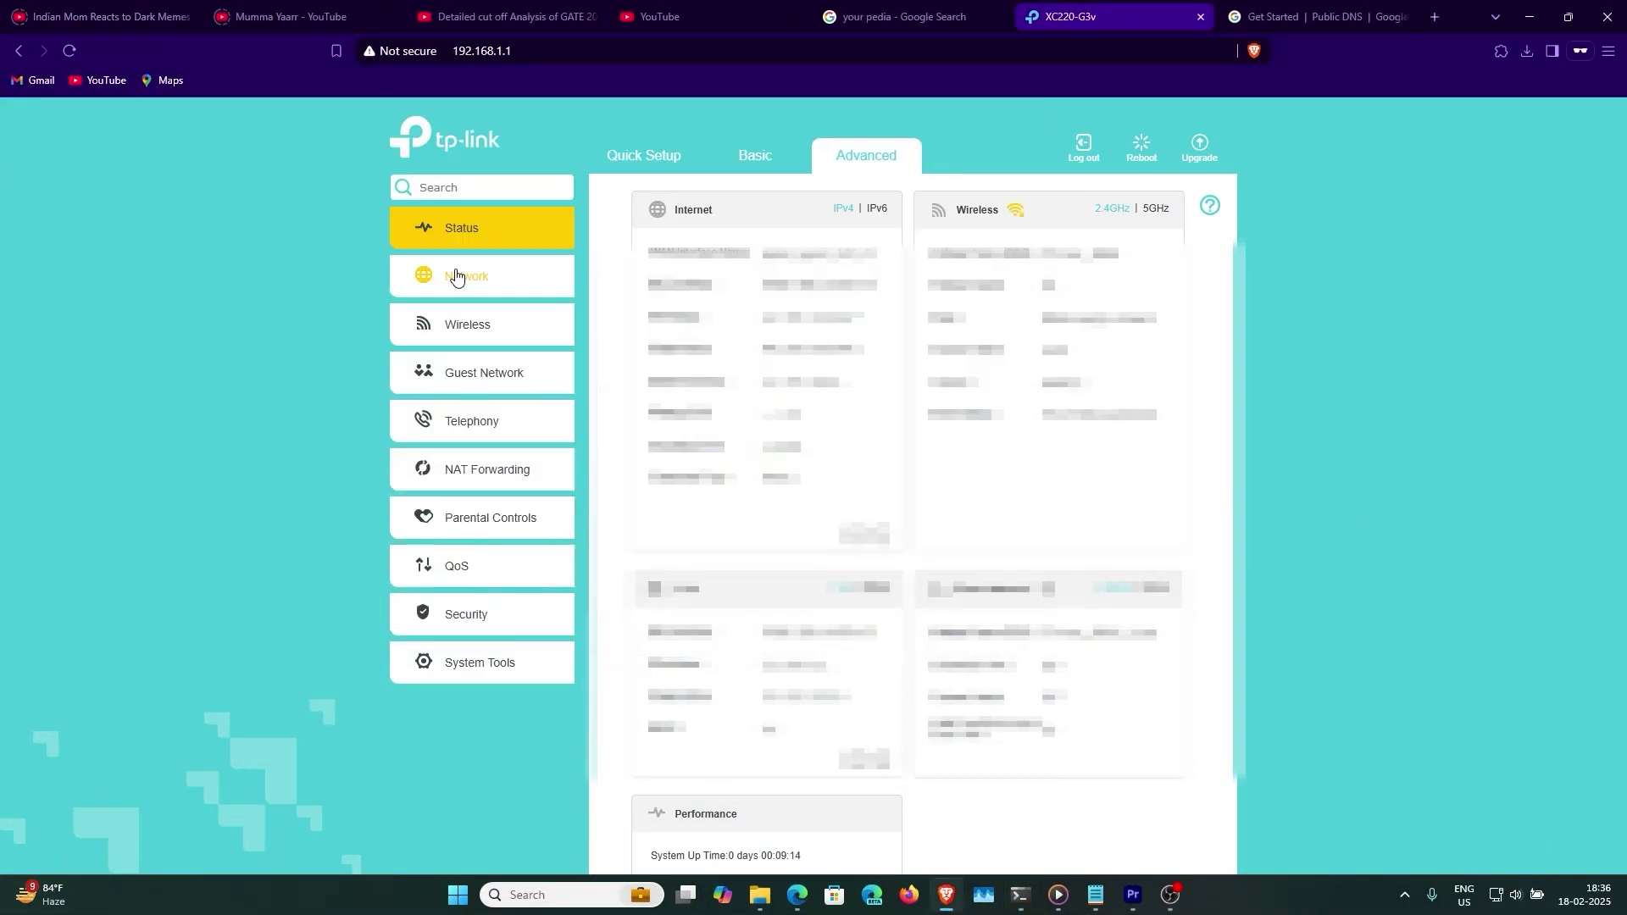
click(456, 276)
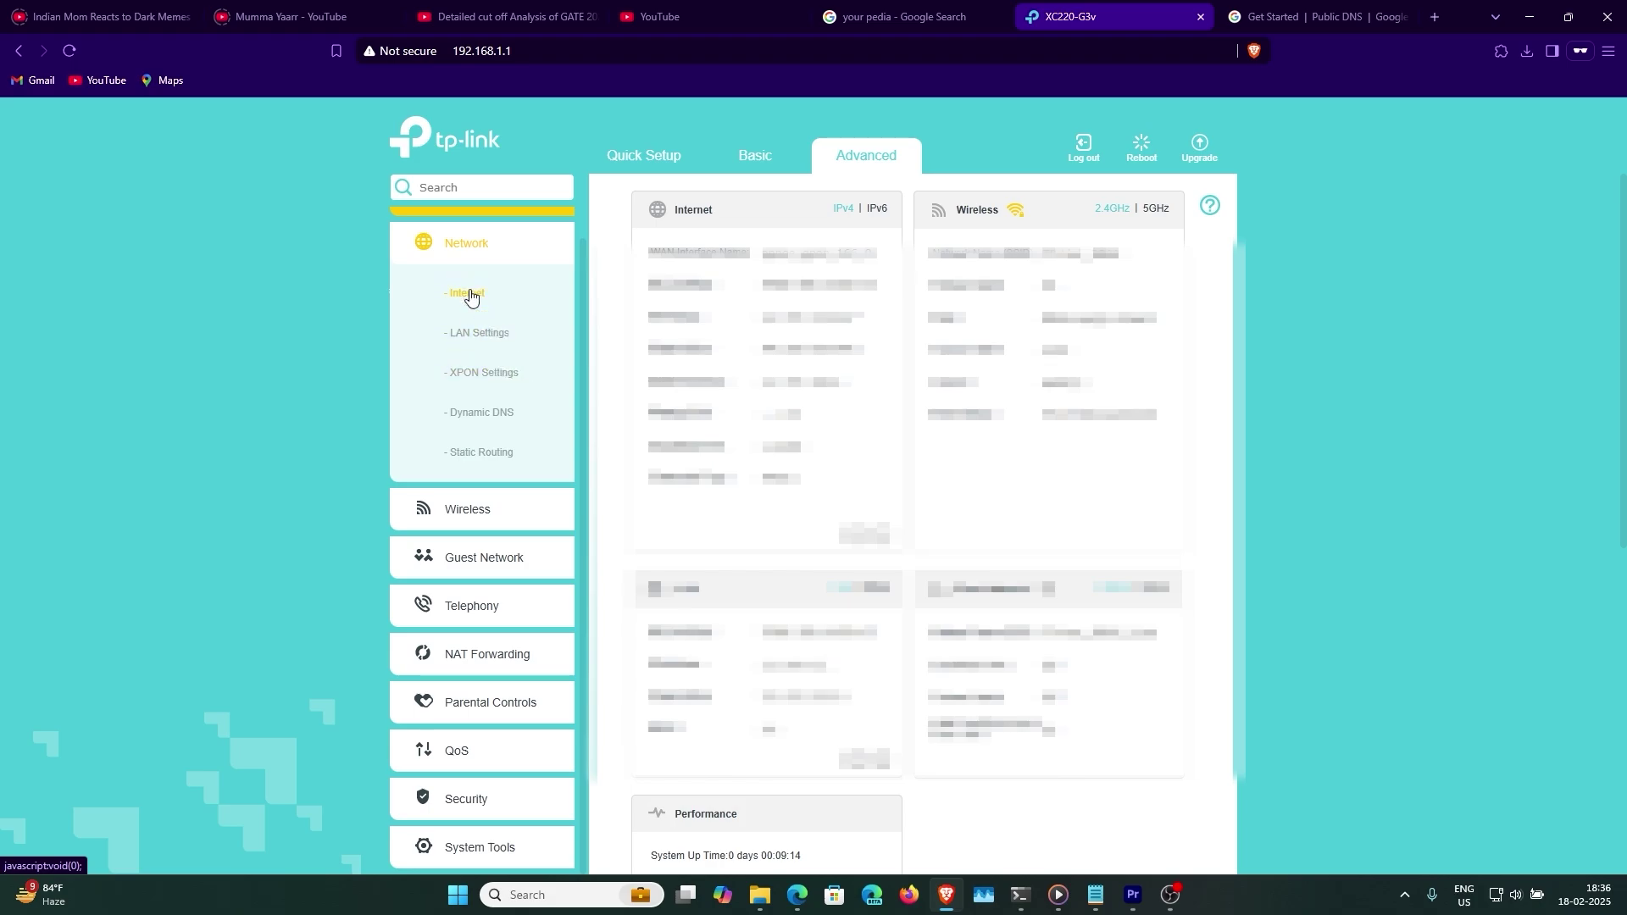
- Add a new WAN connection with service type VoIP on VLAN ID 1849
click(471, 297)
click(1098, 459)
scroll(904, 657, down, 1)
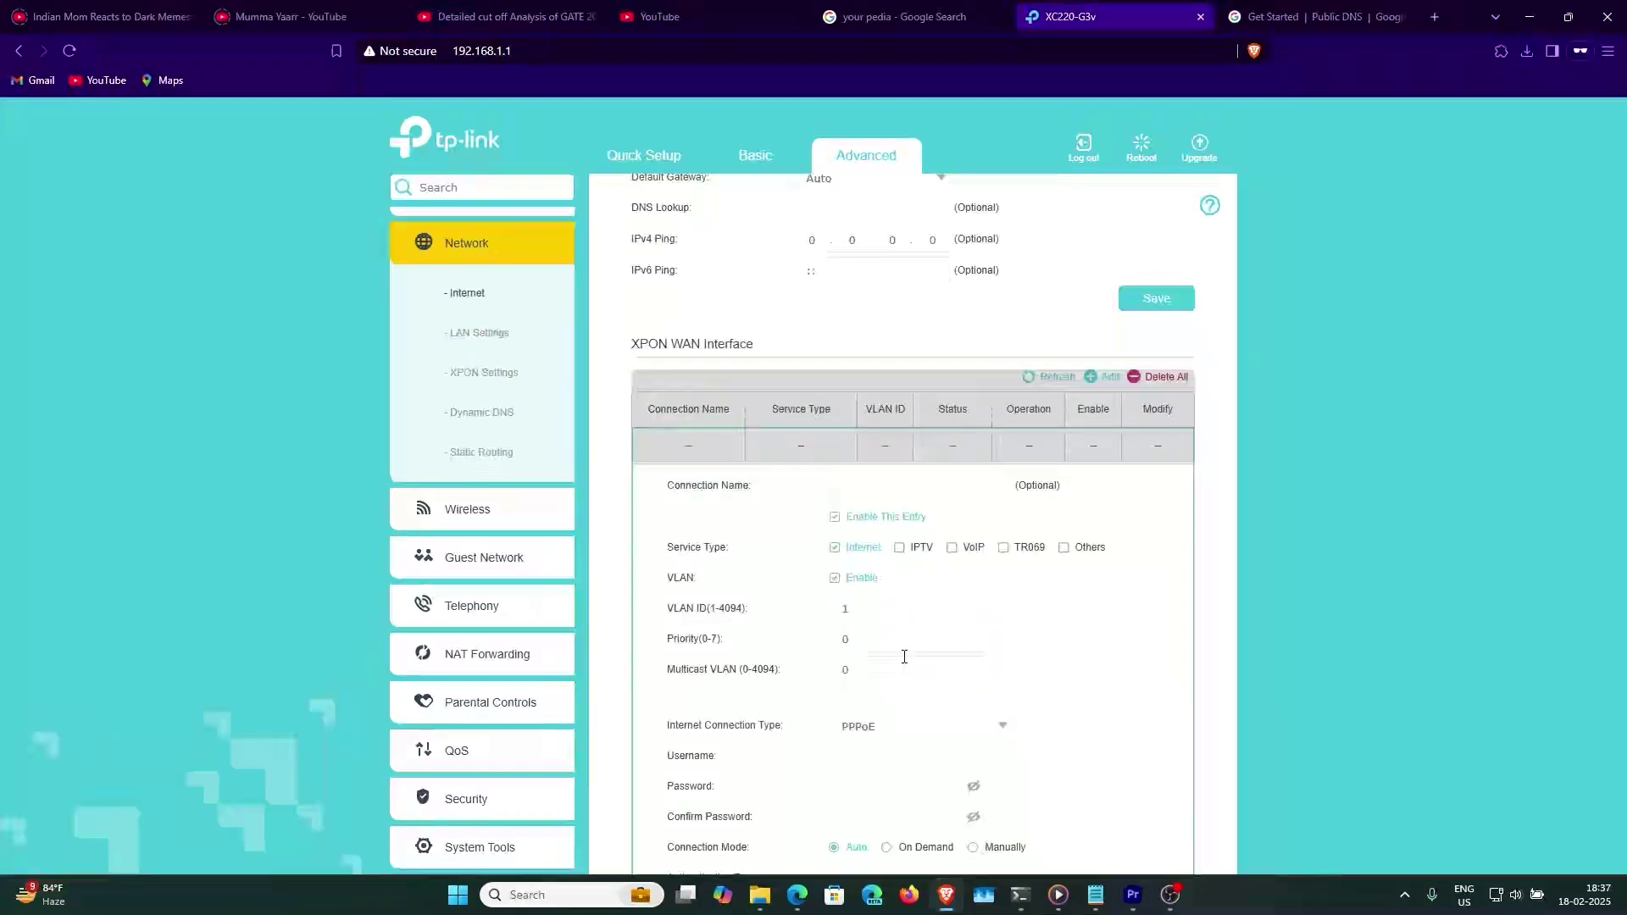
click(834, 547)
click(951, 547)
scroll(1133, 618, down, 1)
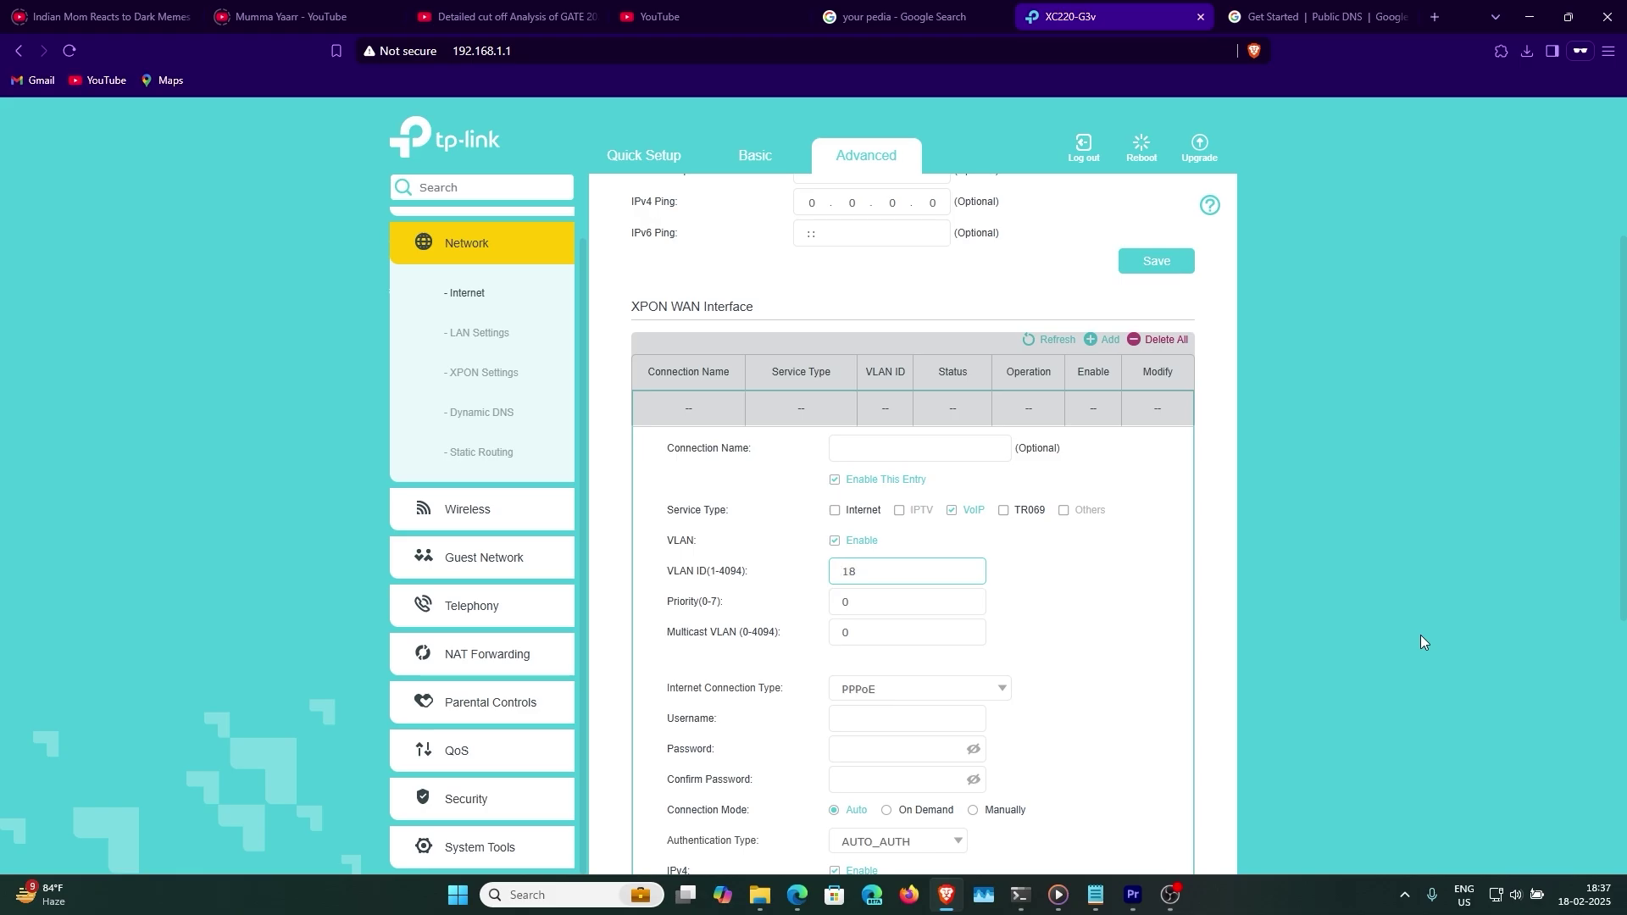
text(1849)
- Set the VoIP connection type to Dynamic IP with IPv6 enabled
scroll(1422, 642, down, 3)
drag(665, 428, 783, 434)
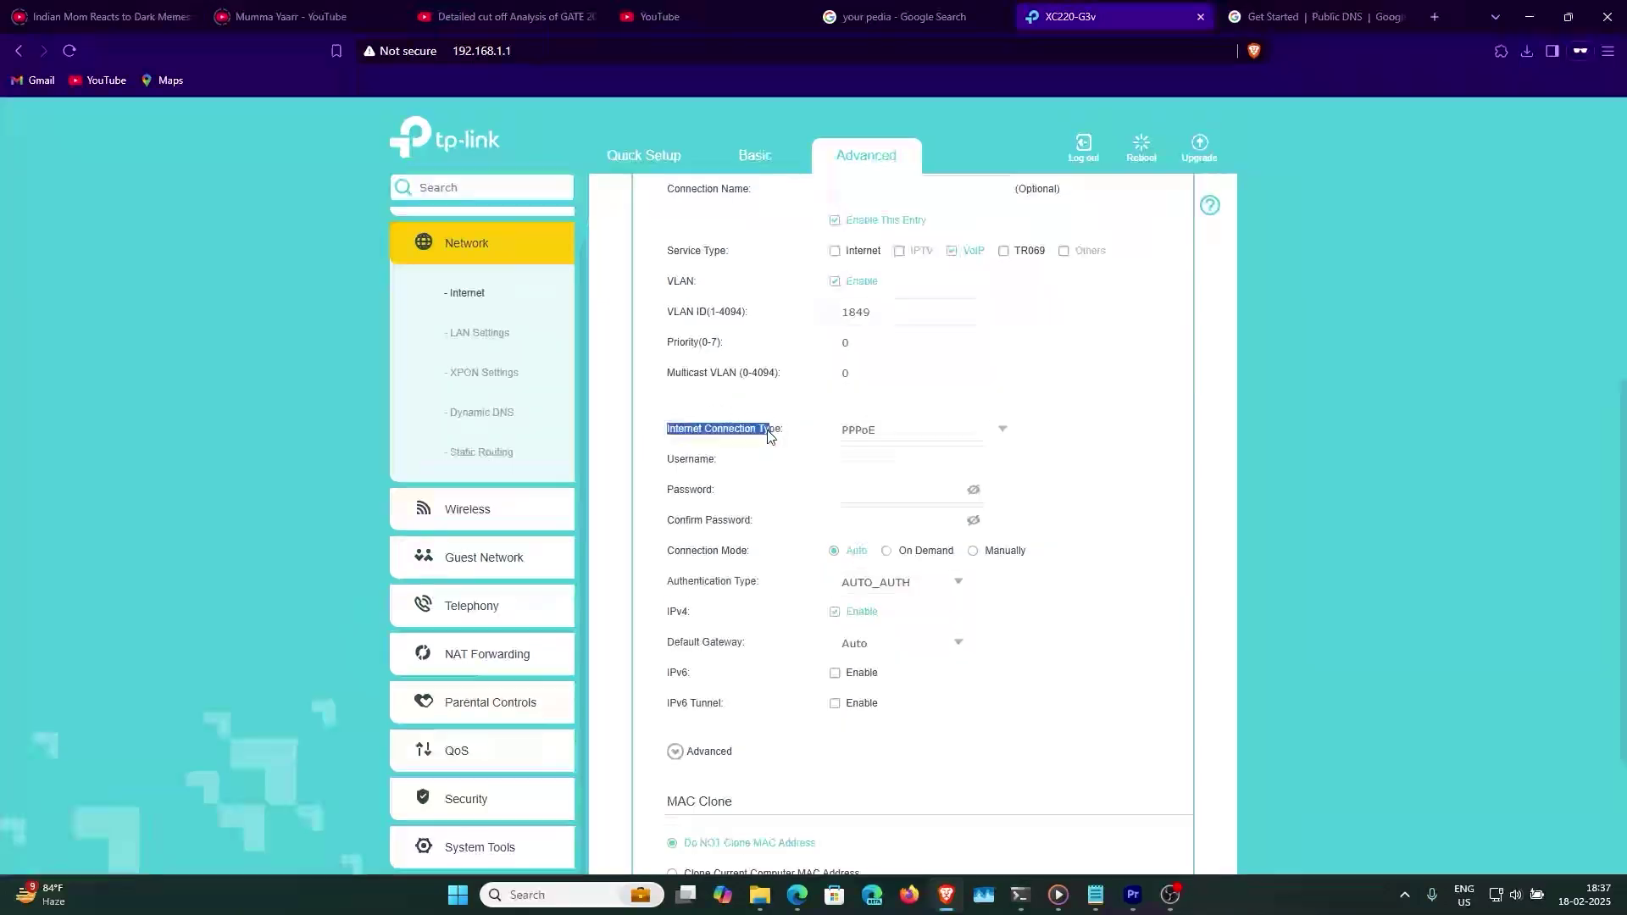
click(925, 434)
click(919, 493)
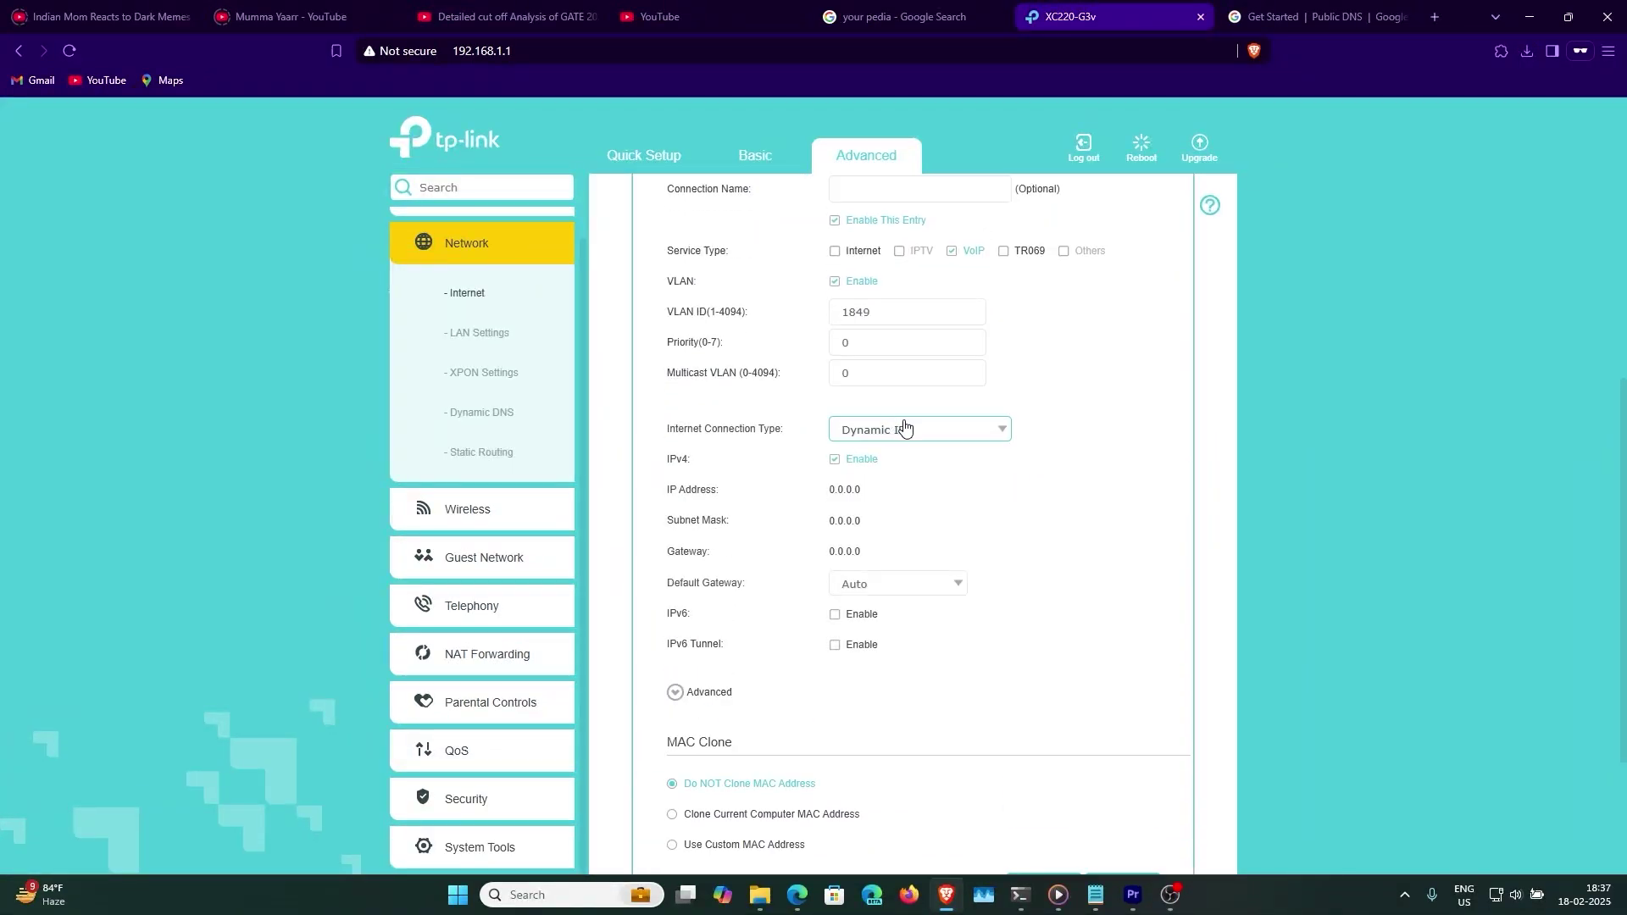
scroll(1214, 532, down, 2)
click(835, 473)
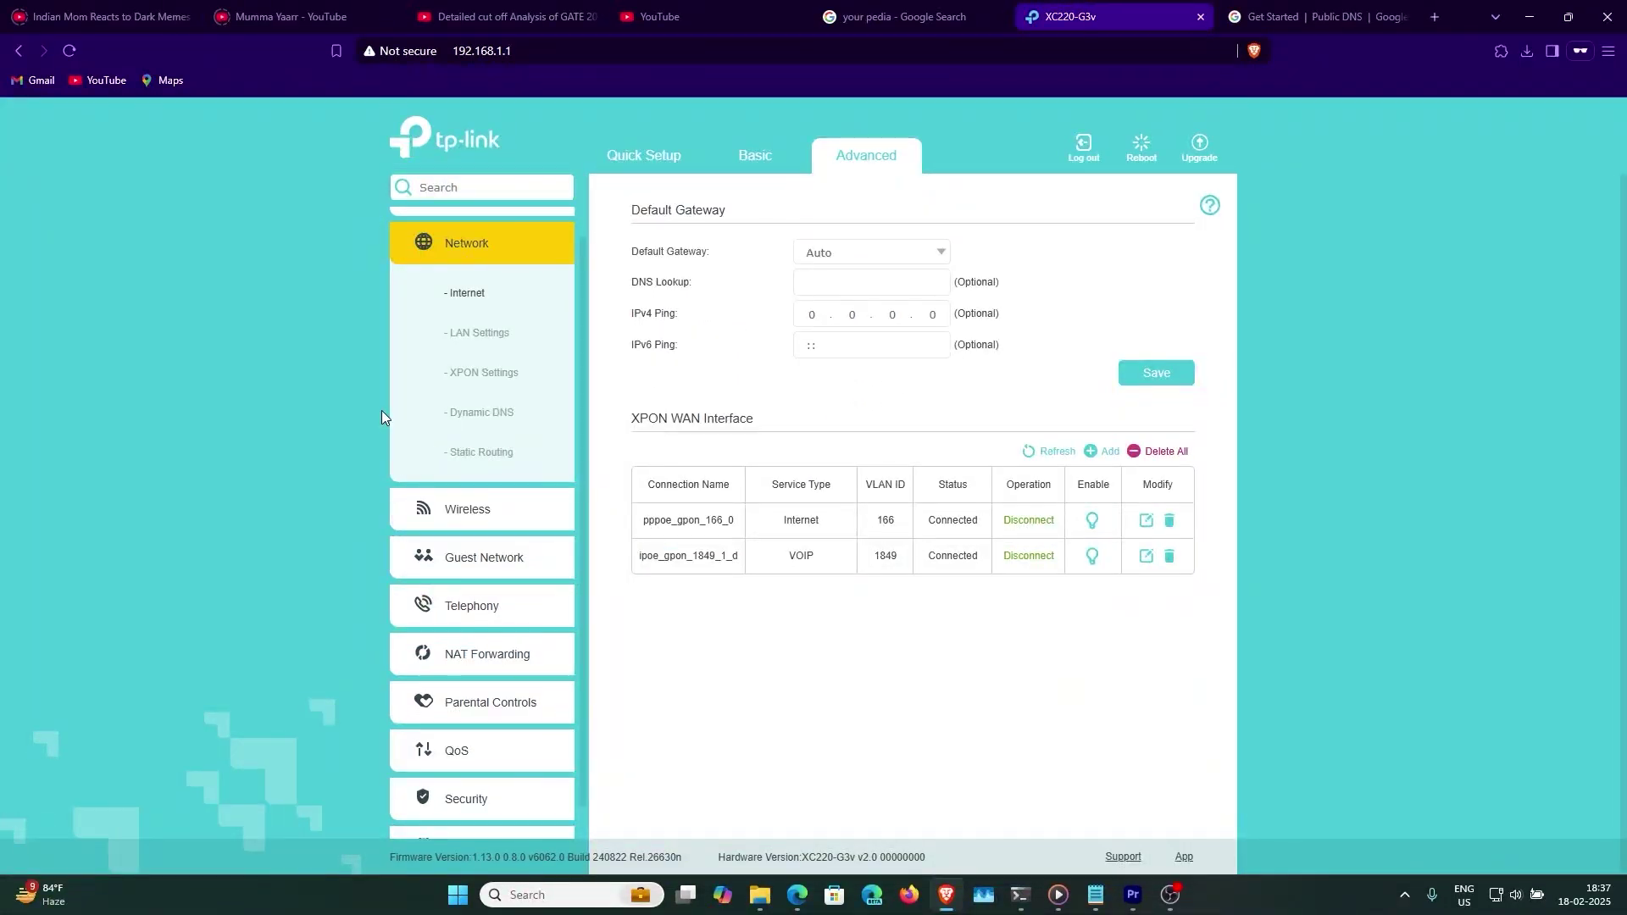
scroll(407, 414, down, 1)
- Add a telephone number with provider Other, filling in number, registrar and proxy fields
click(472, 570)
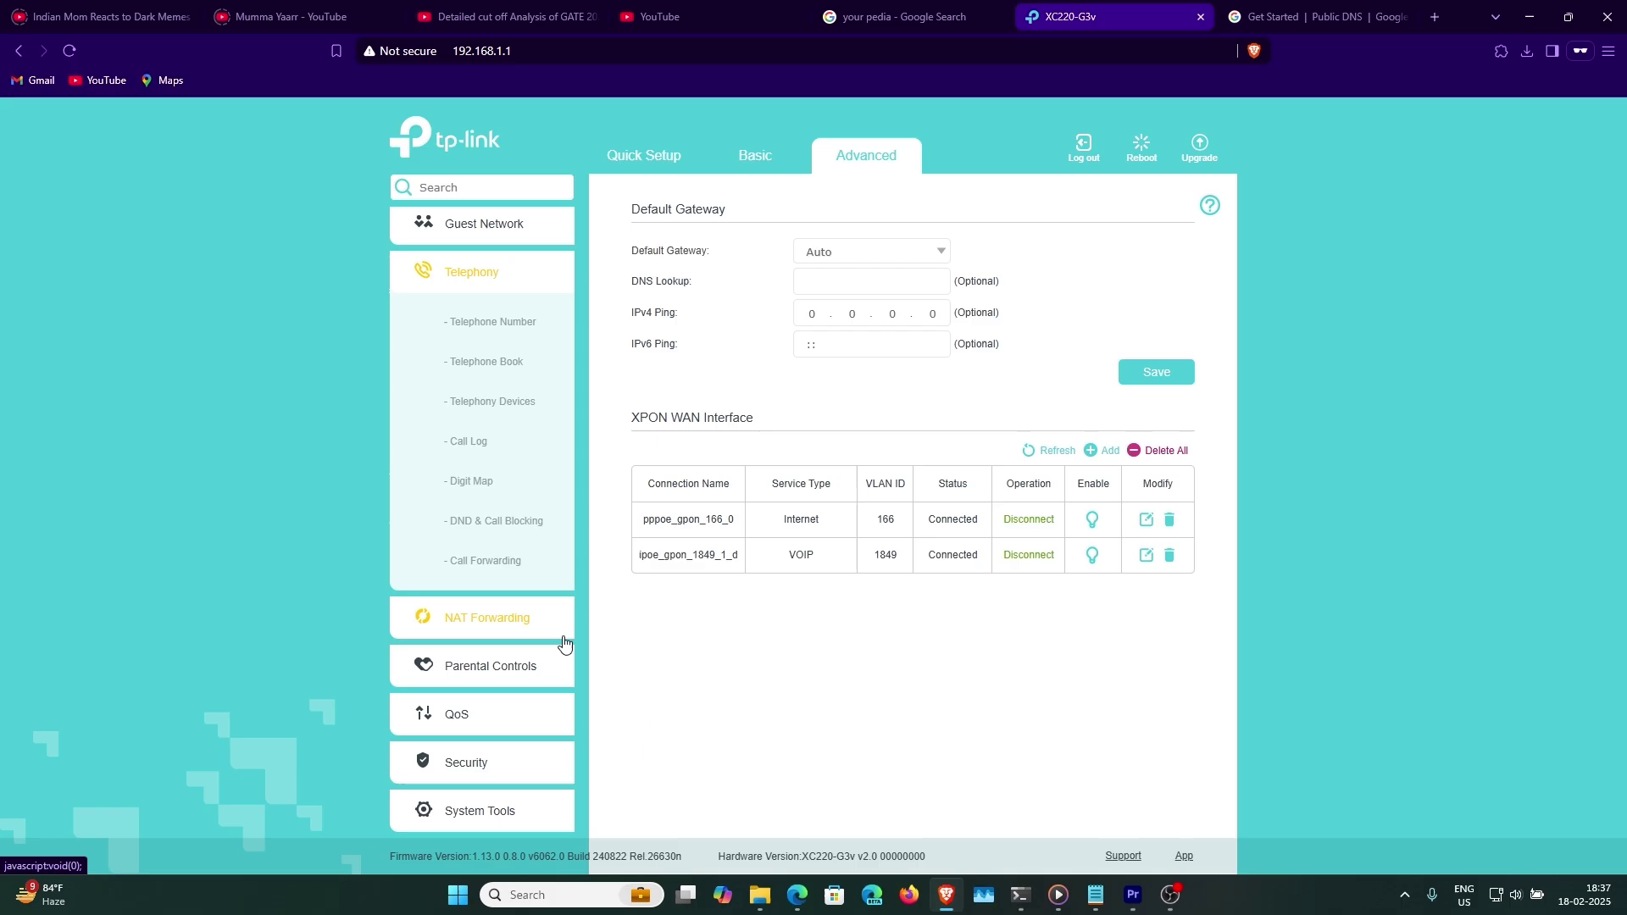
click(932, 352)
scroll(966, 540, down, 5)
click(873, 555)
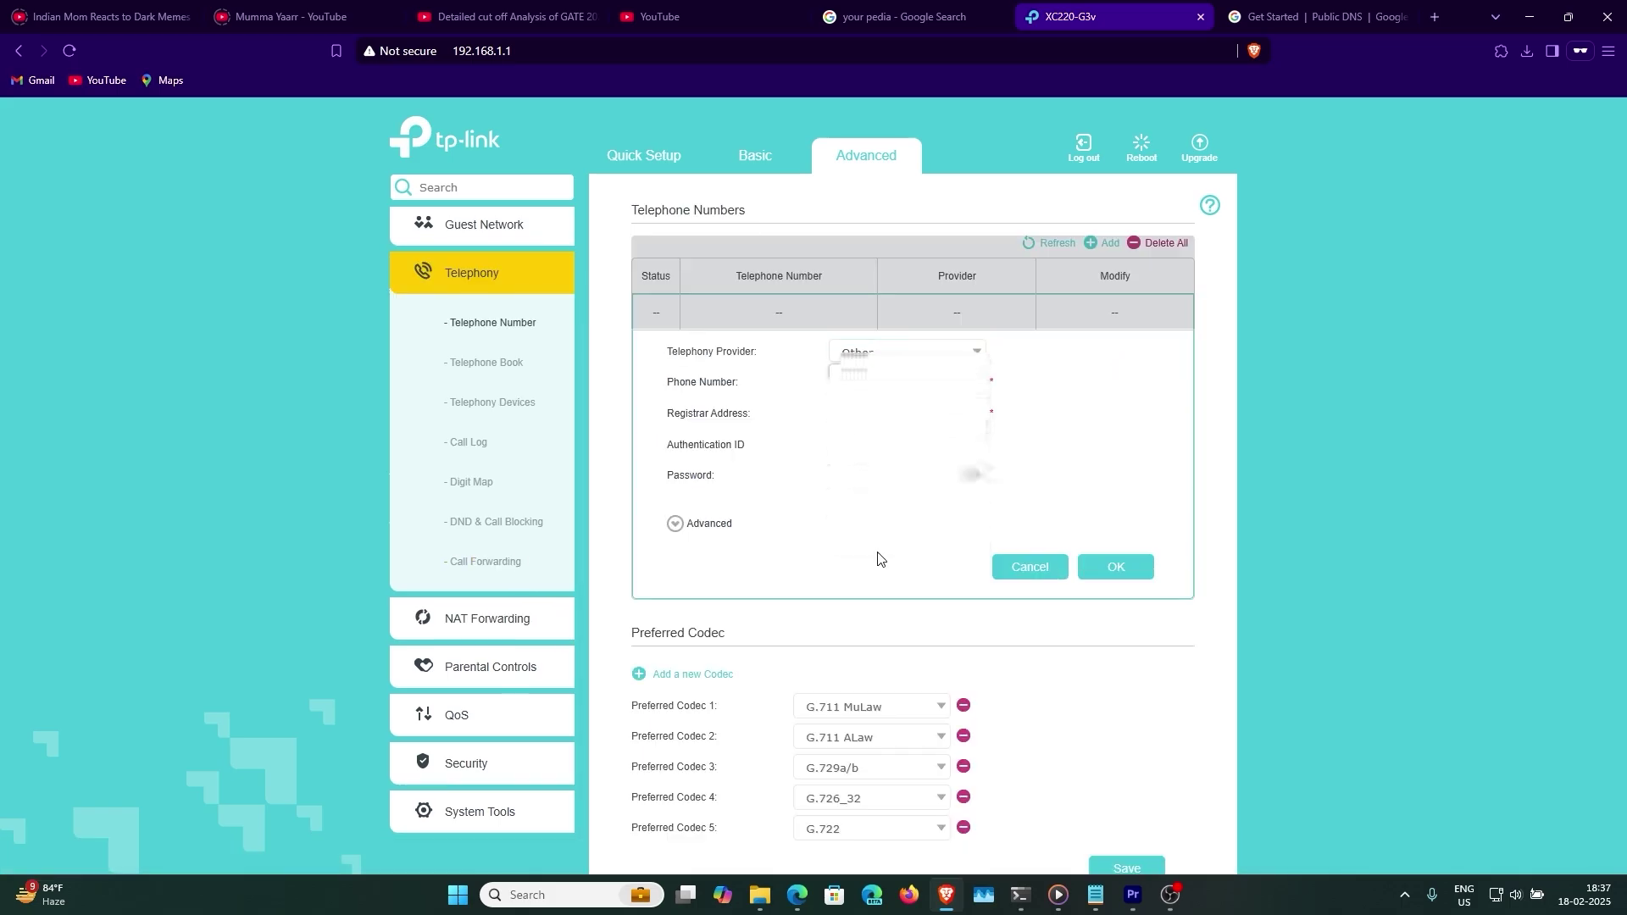
click(862, 360)
click(856, 386)
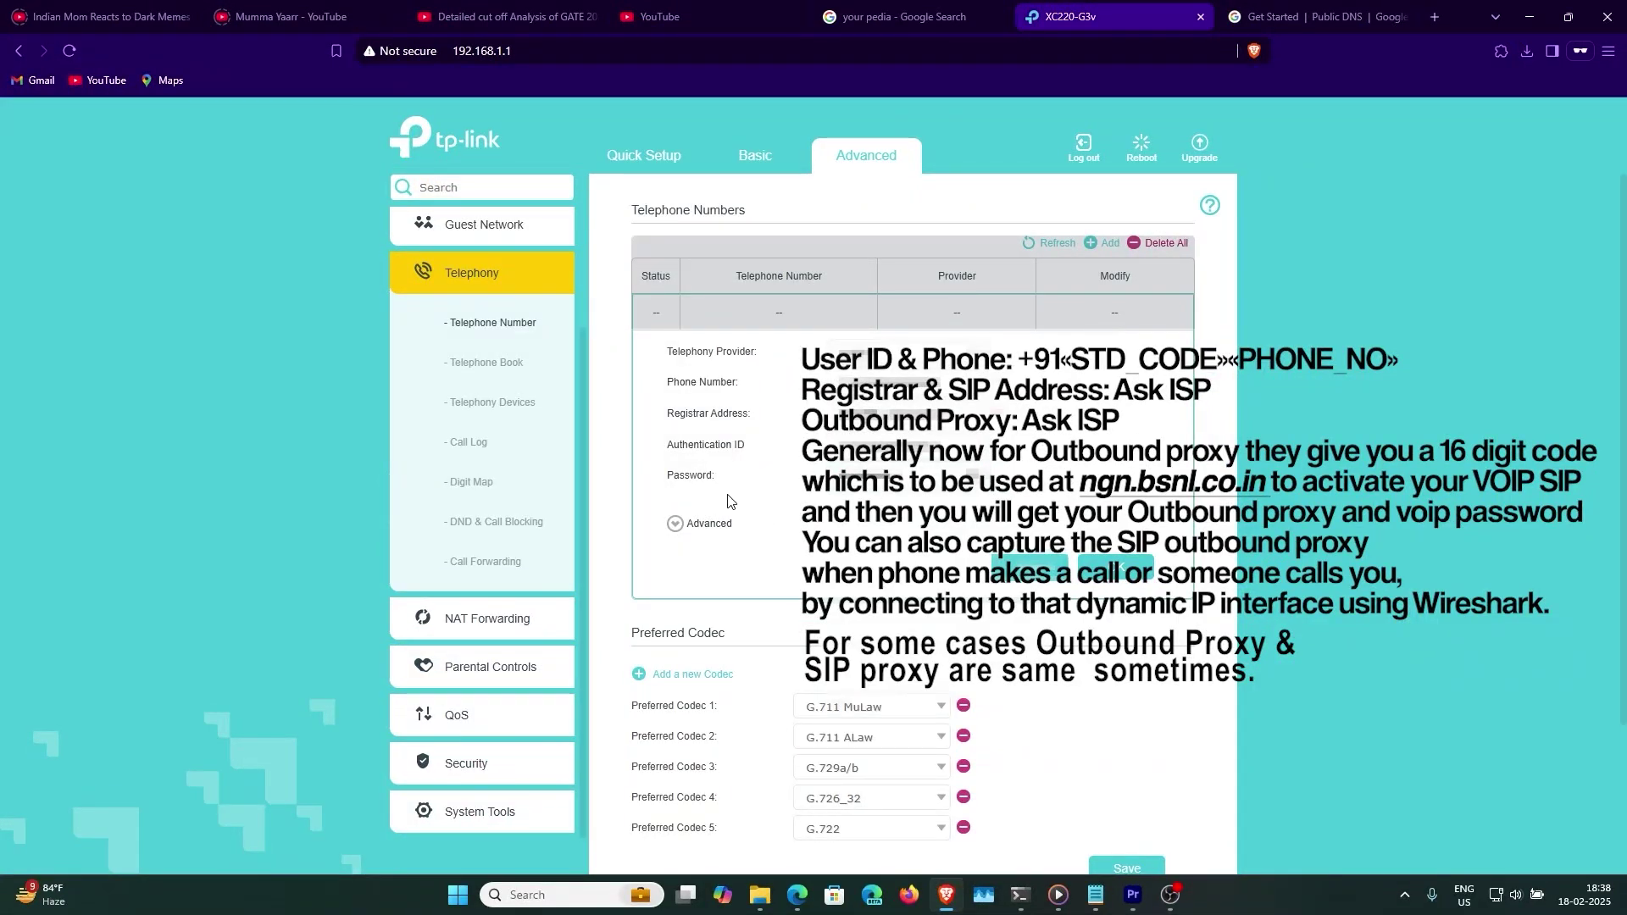
click(709, 523)
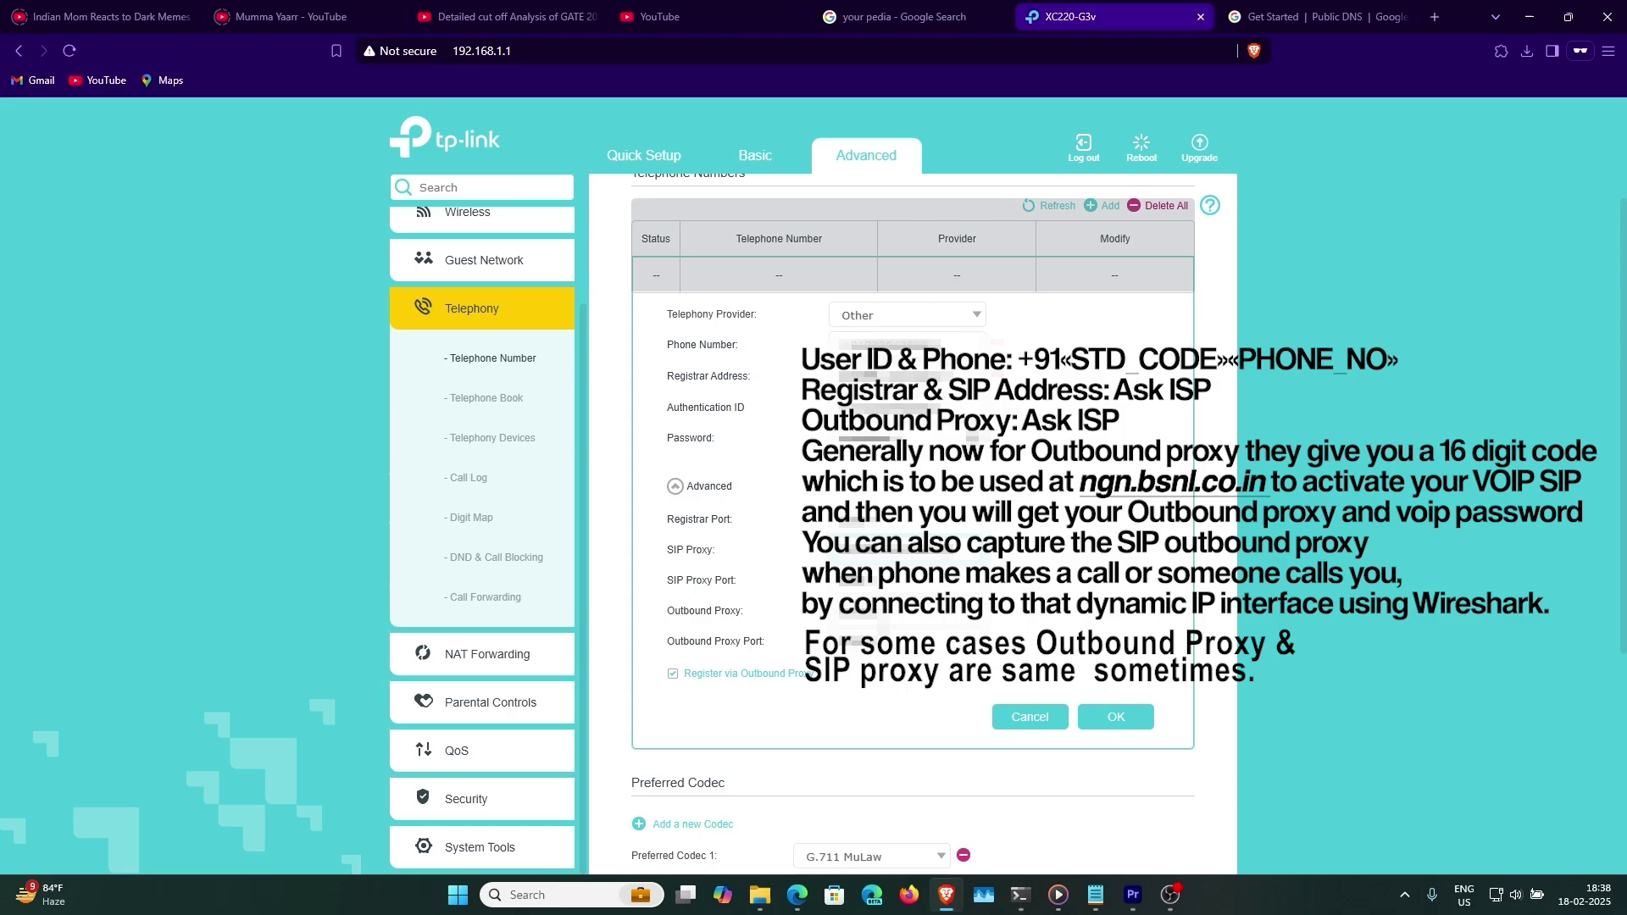
click(1096, 895)
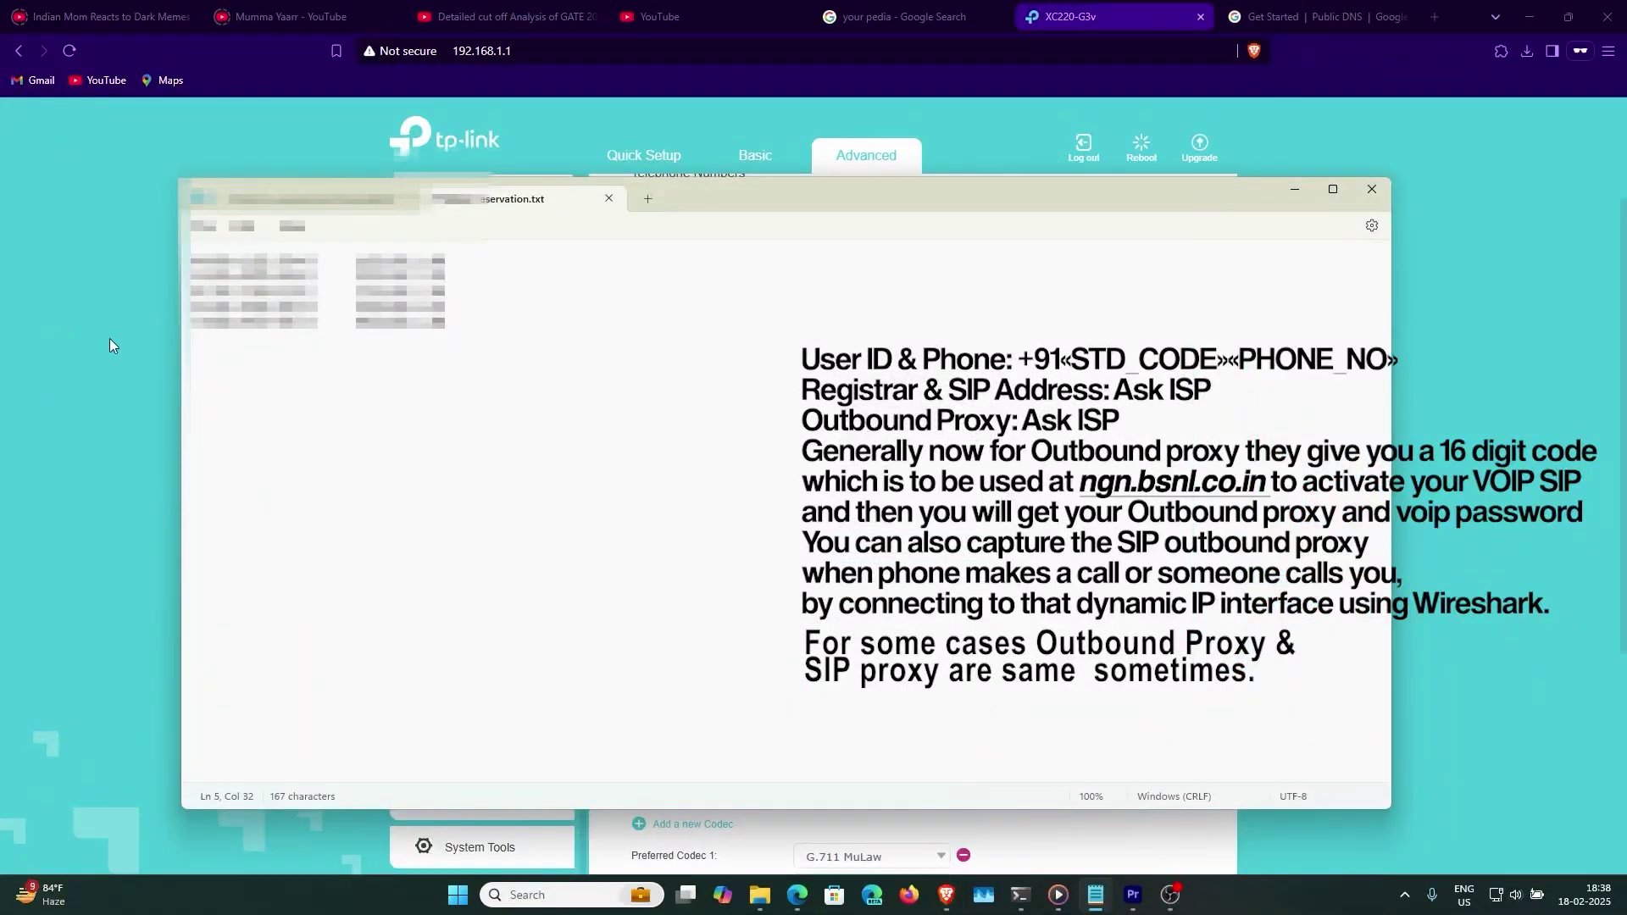
click(109, 340)
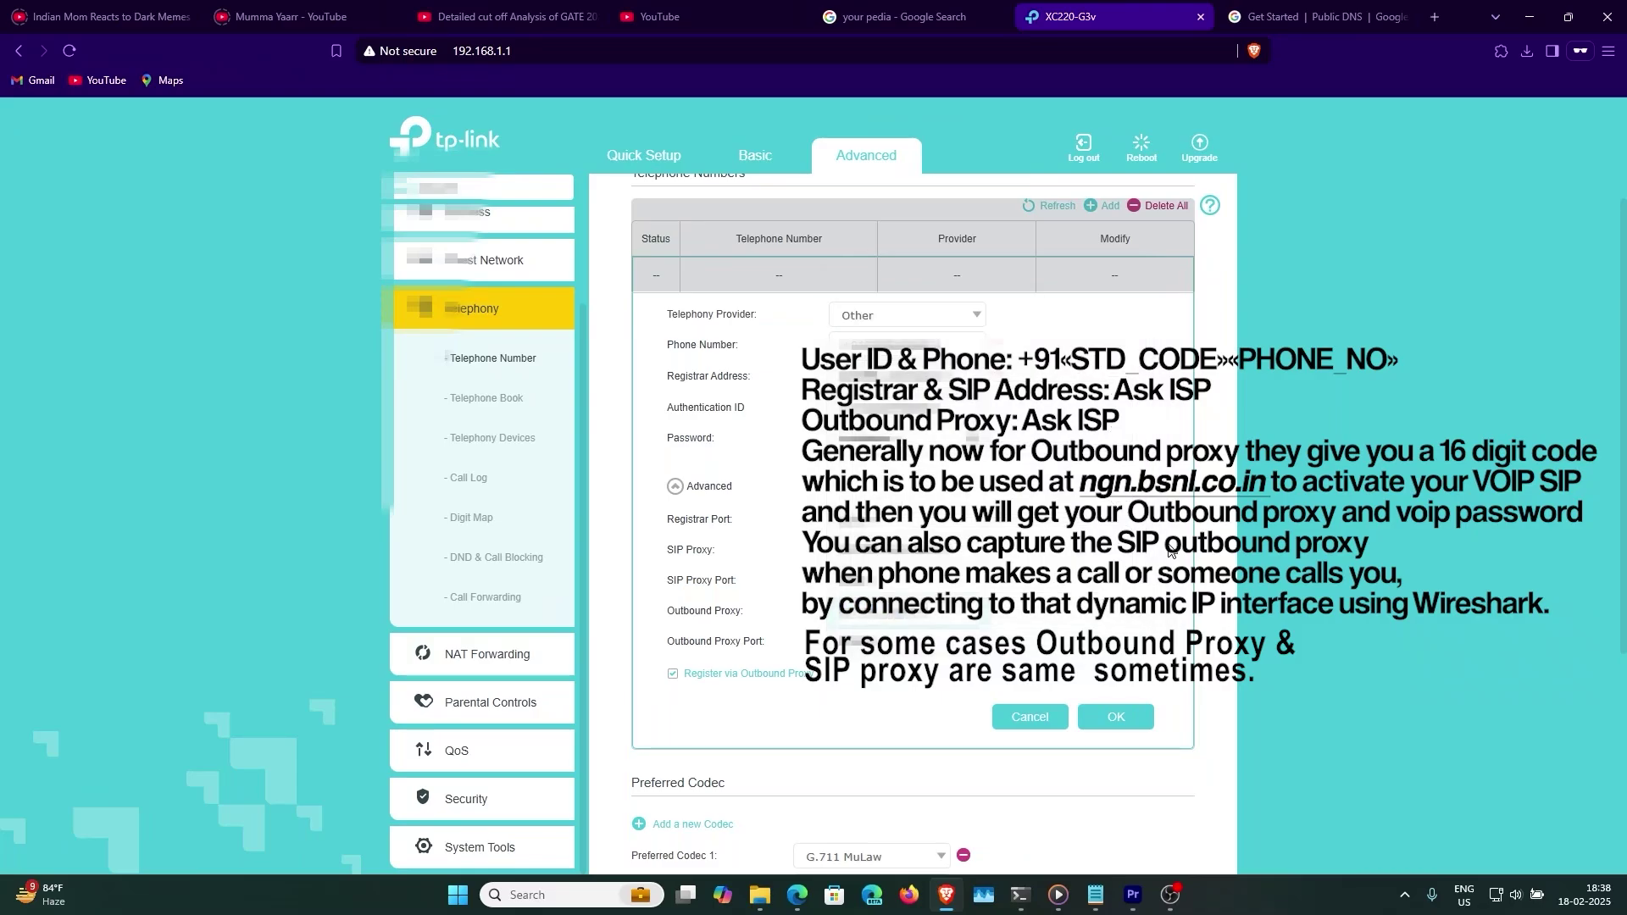
scroll(804, 631, down, 4)
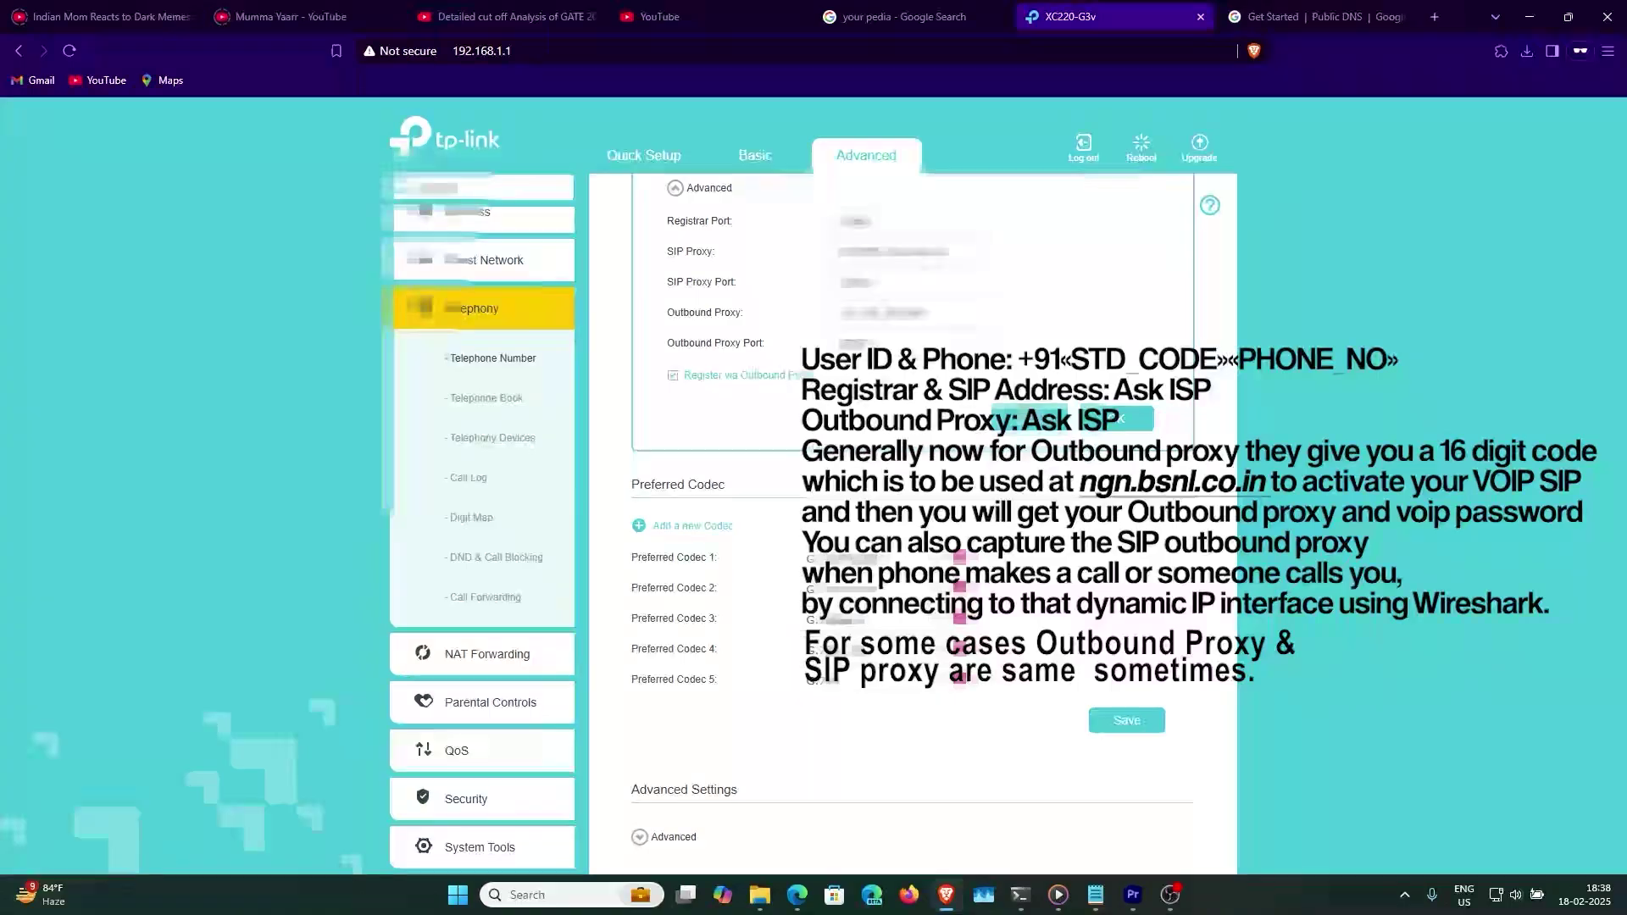
click(1116, 421)
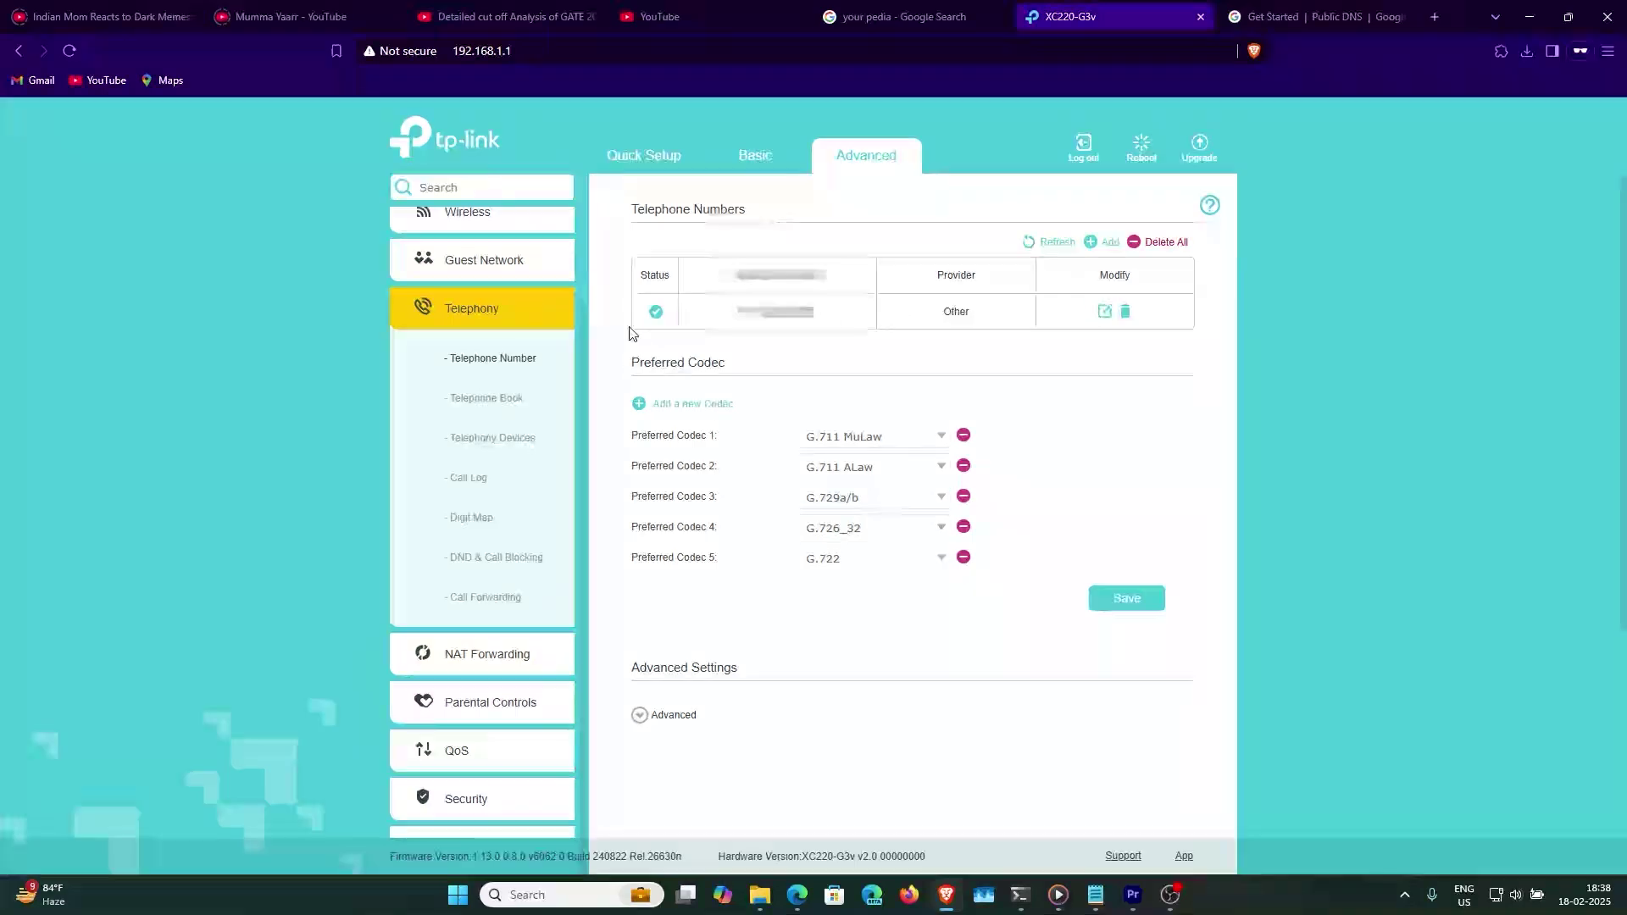
- Enable Call Waiting in the telephony advanced settings and save
scroll(740, 531, down, 4)
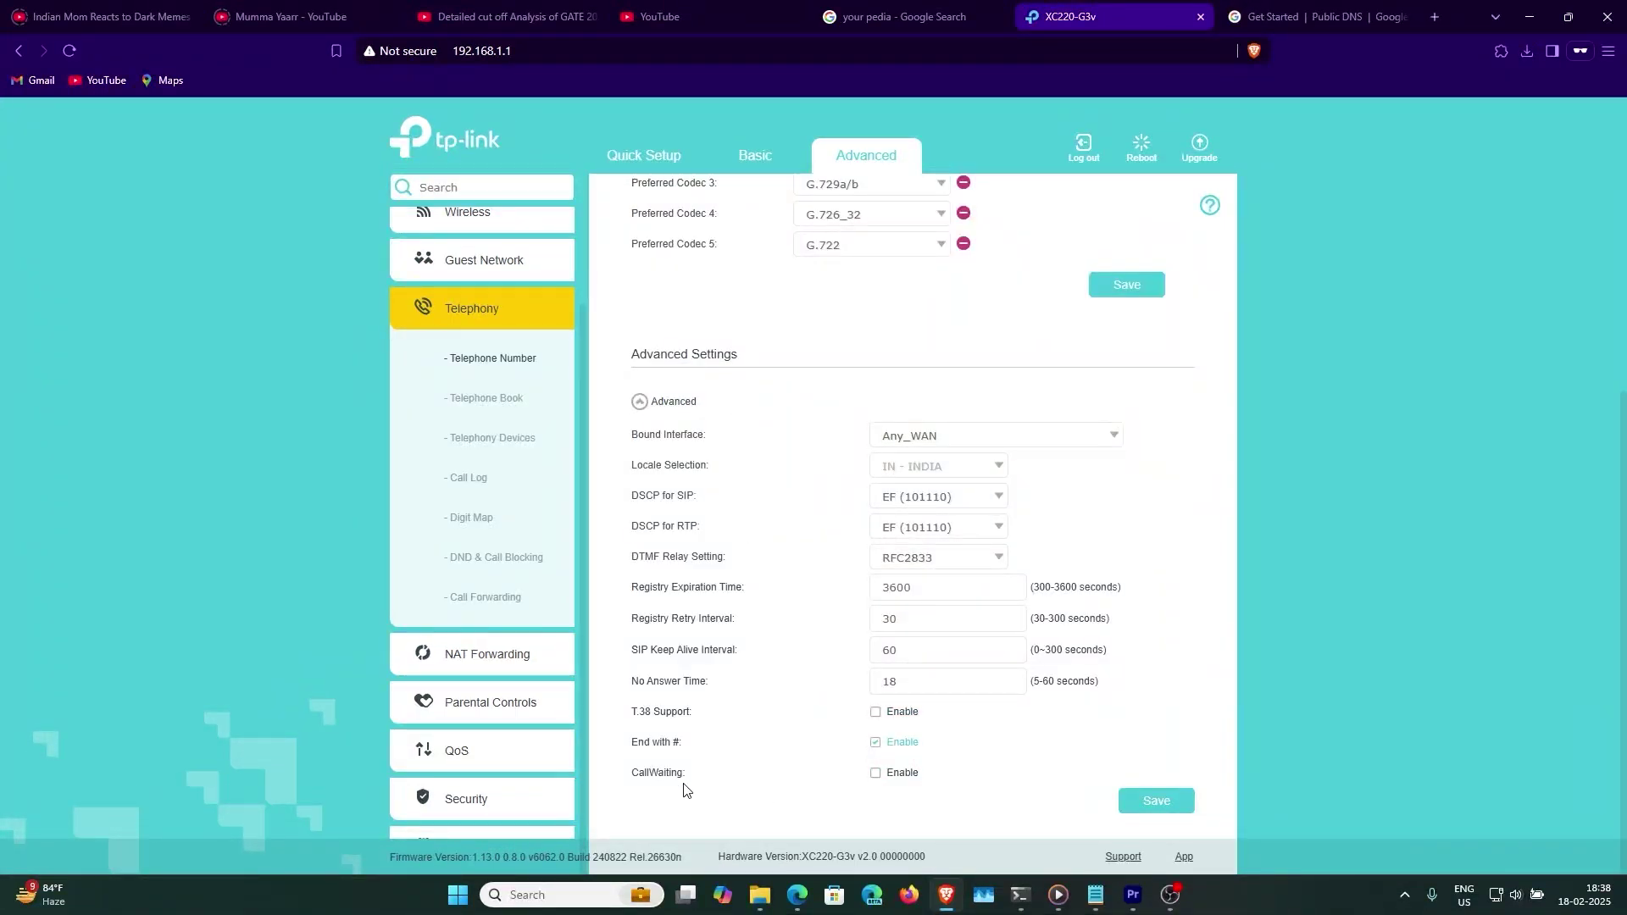
click(876, 772)
click(1142, 796)
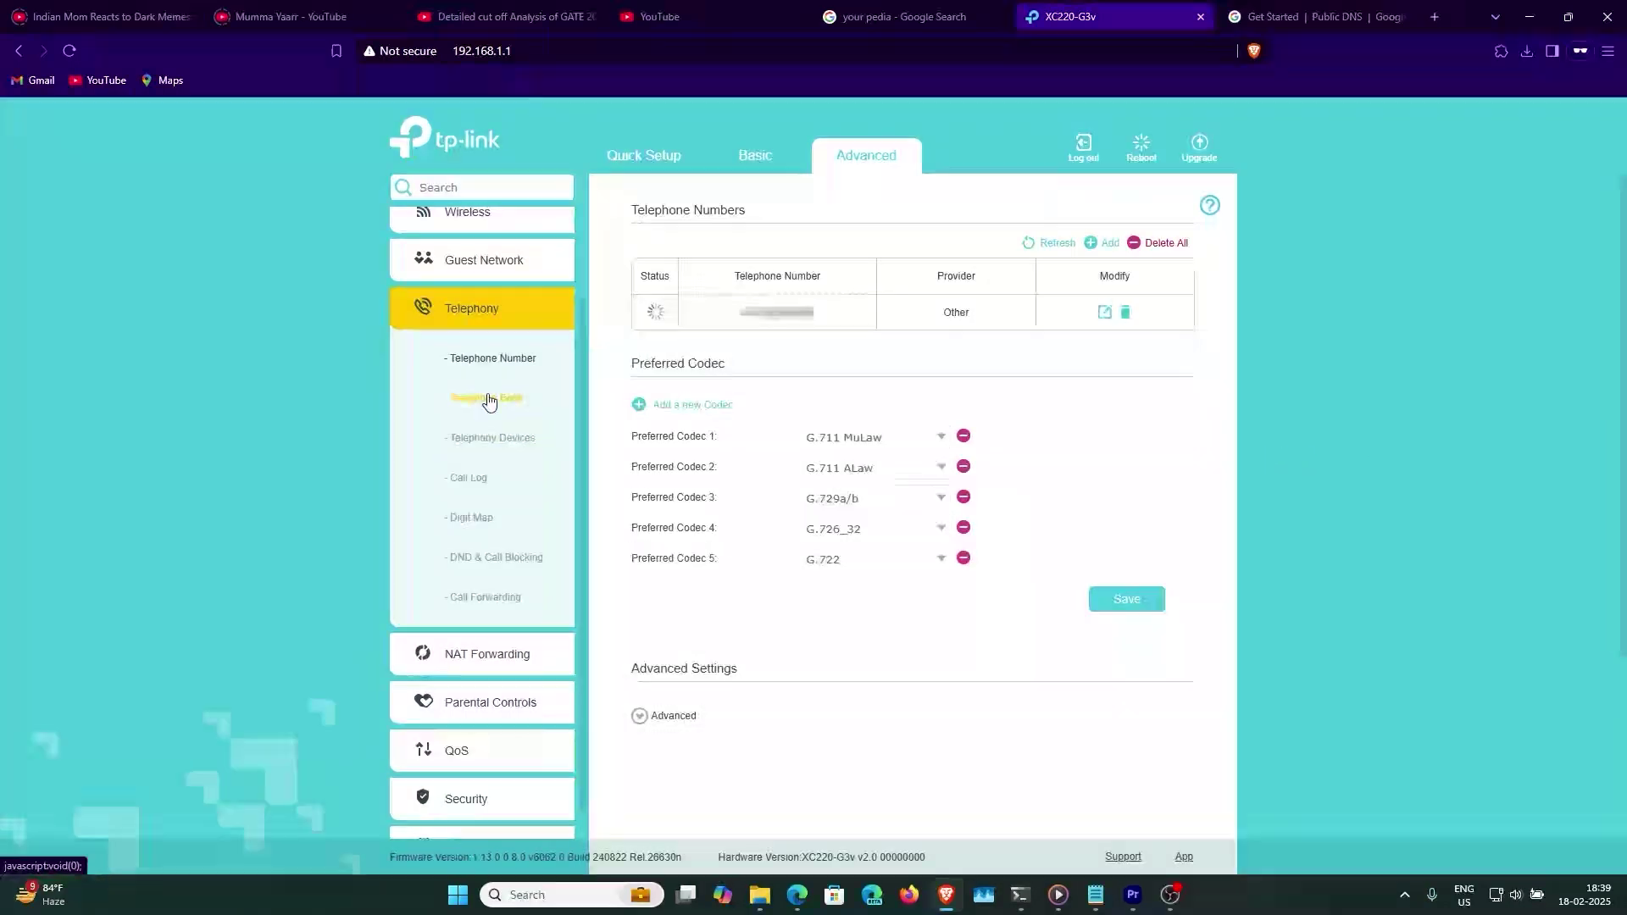
- Pass through the telephone book and call forwarding pages to reach Security > DoS Protection
click(489, 398)
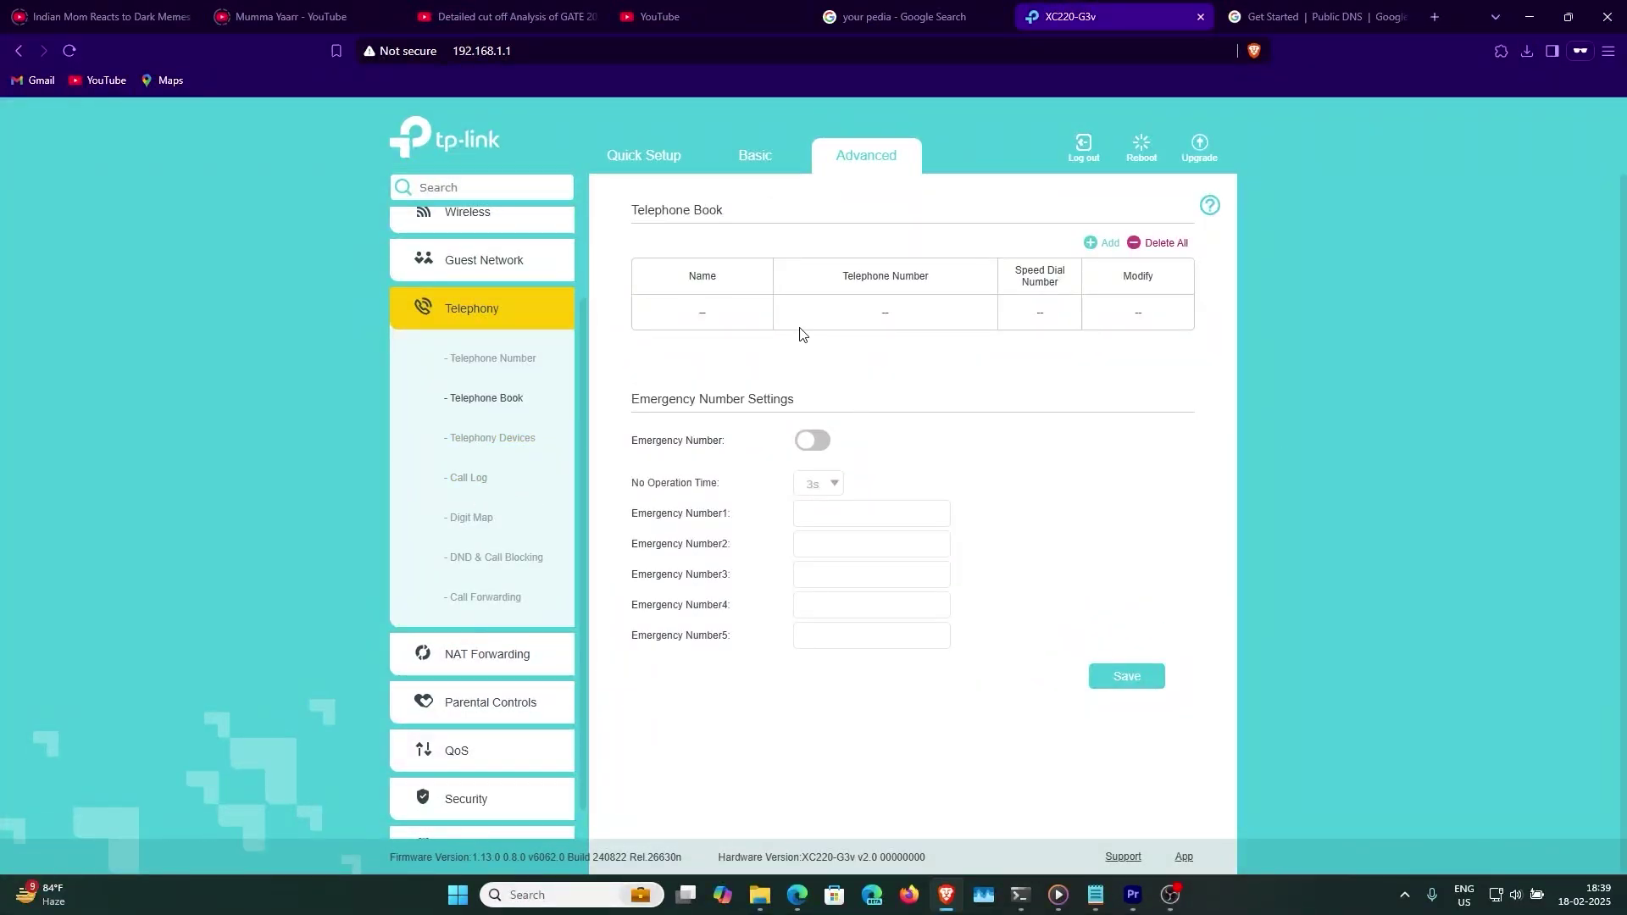
click(486, 596)
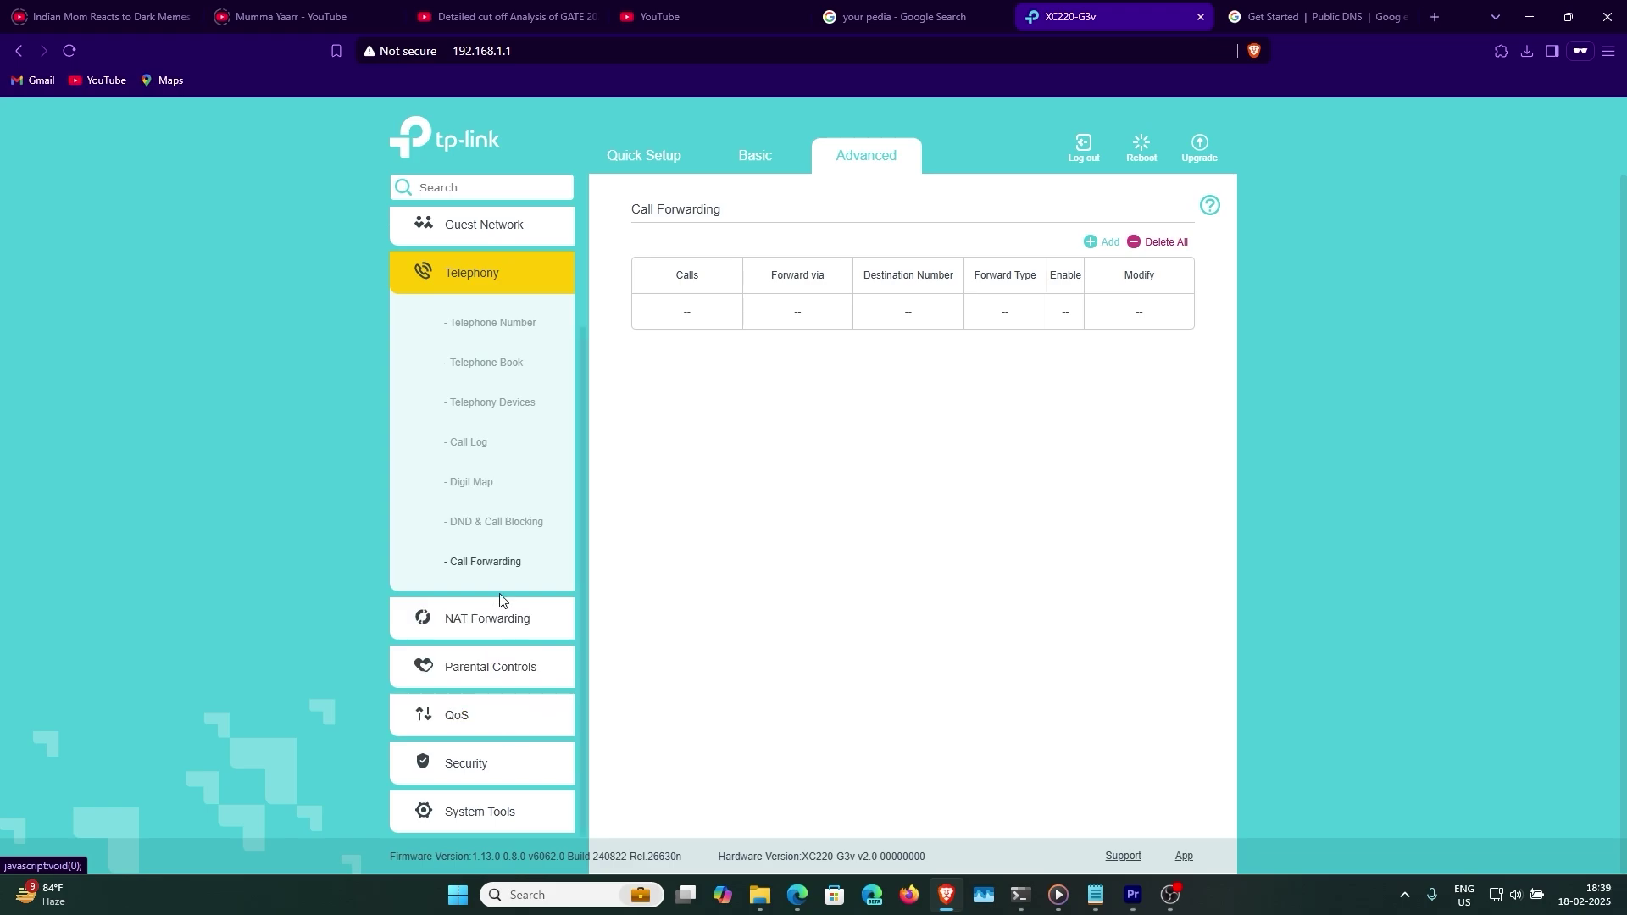
click(470, 763)
click(483, 636)
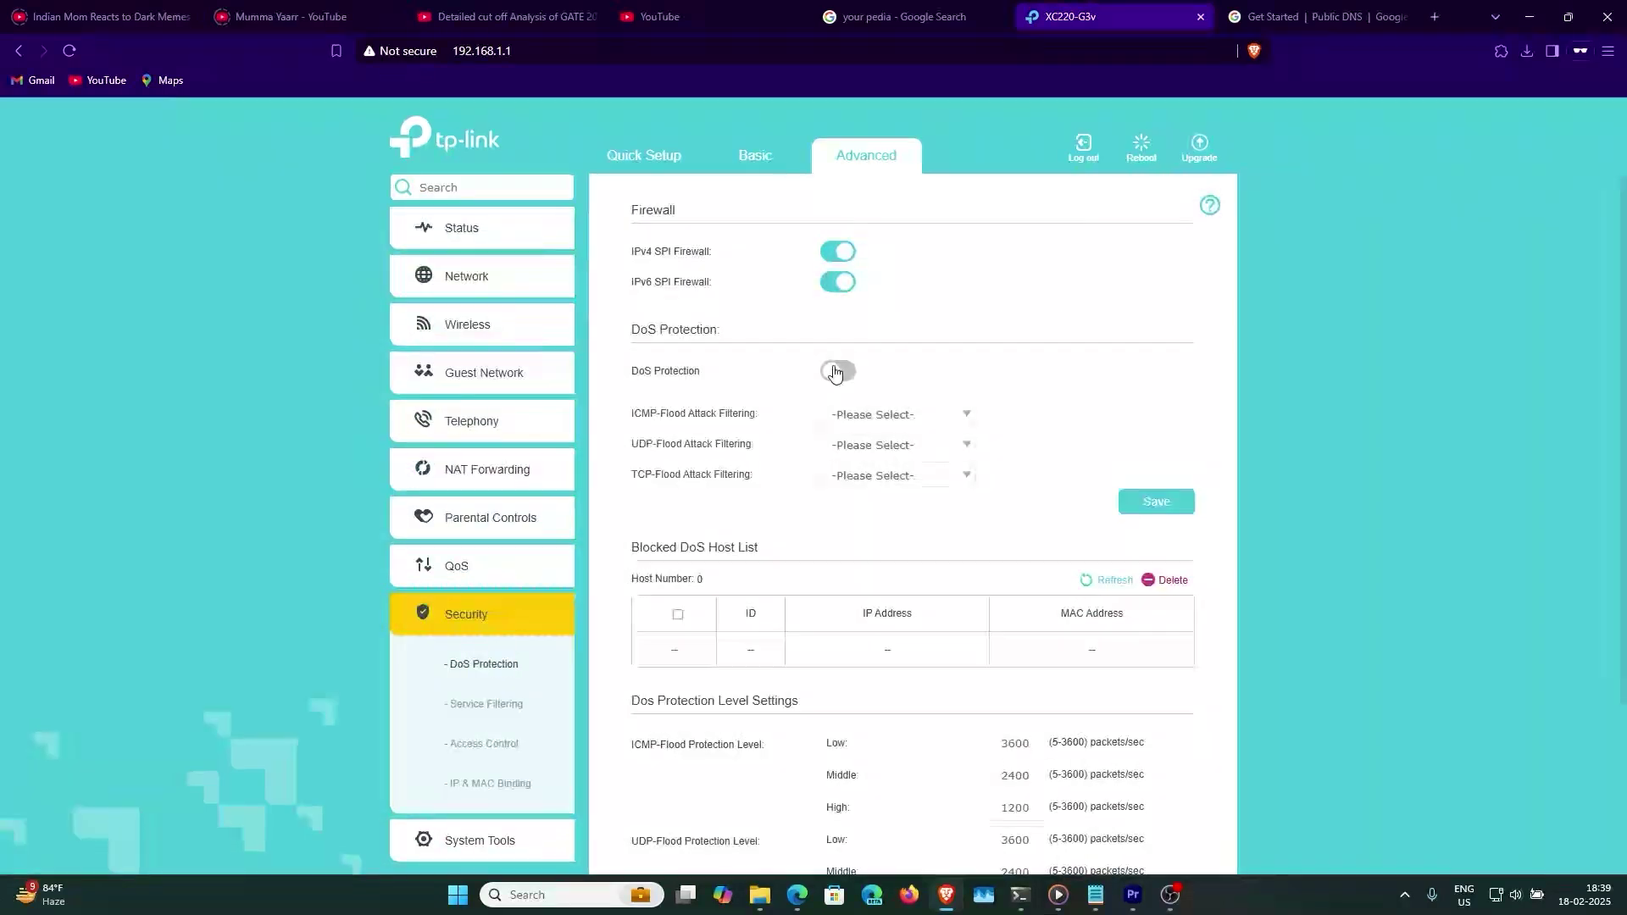
- Enable DoS Protection with ICMP, UDP and TCP flood filtering all at High, then go to QoS
click(837, 371)
click(1005, 487)
click(896, 413)
click(882, 538)
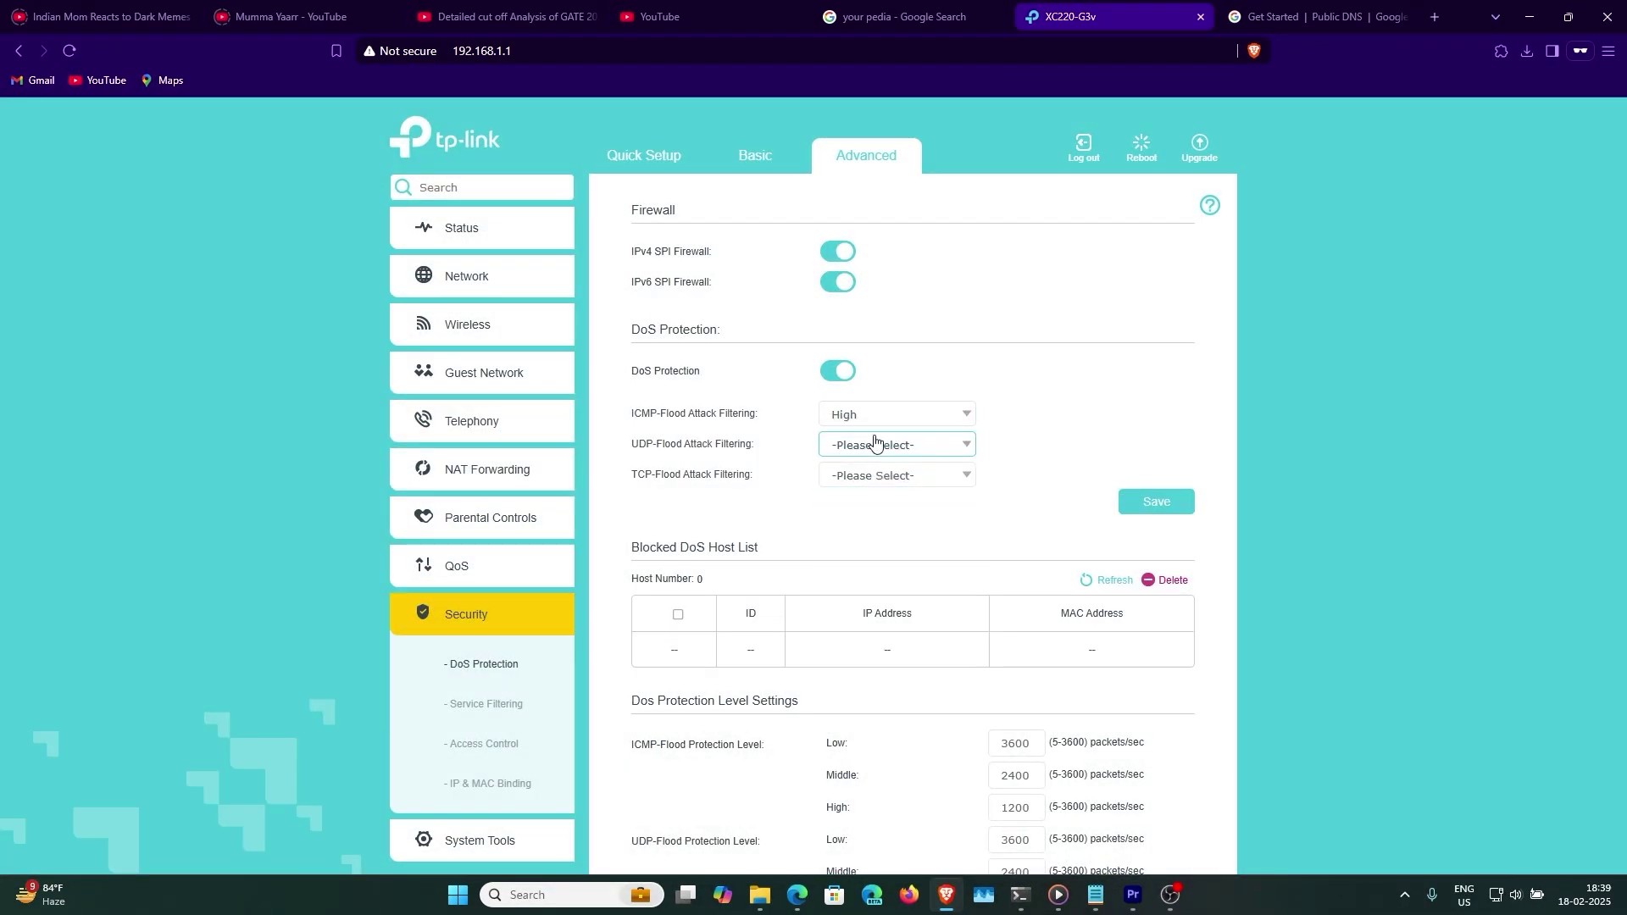
click(873, 444)
click(896, 581)
click(871, 472)
click(881, 598)
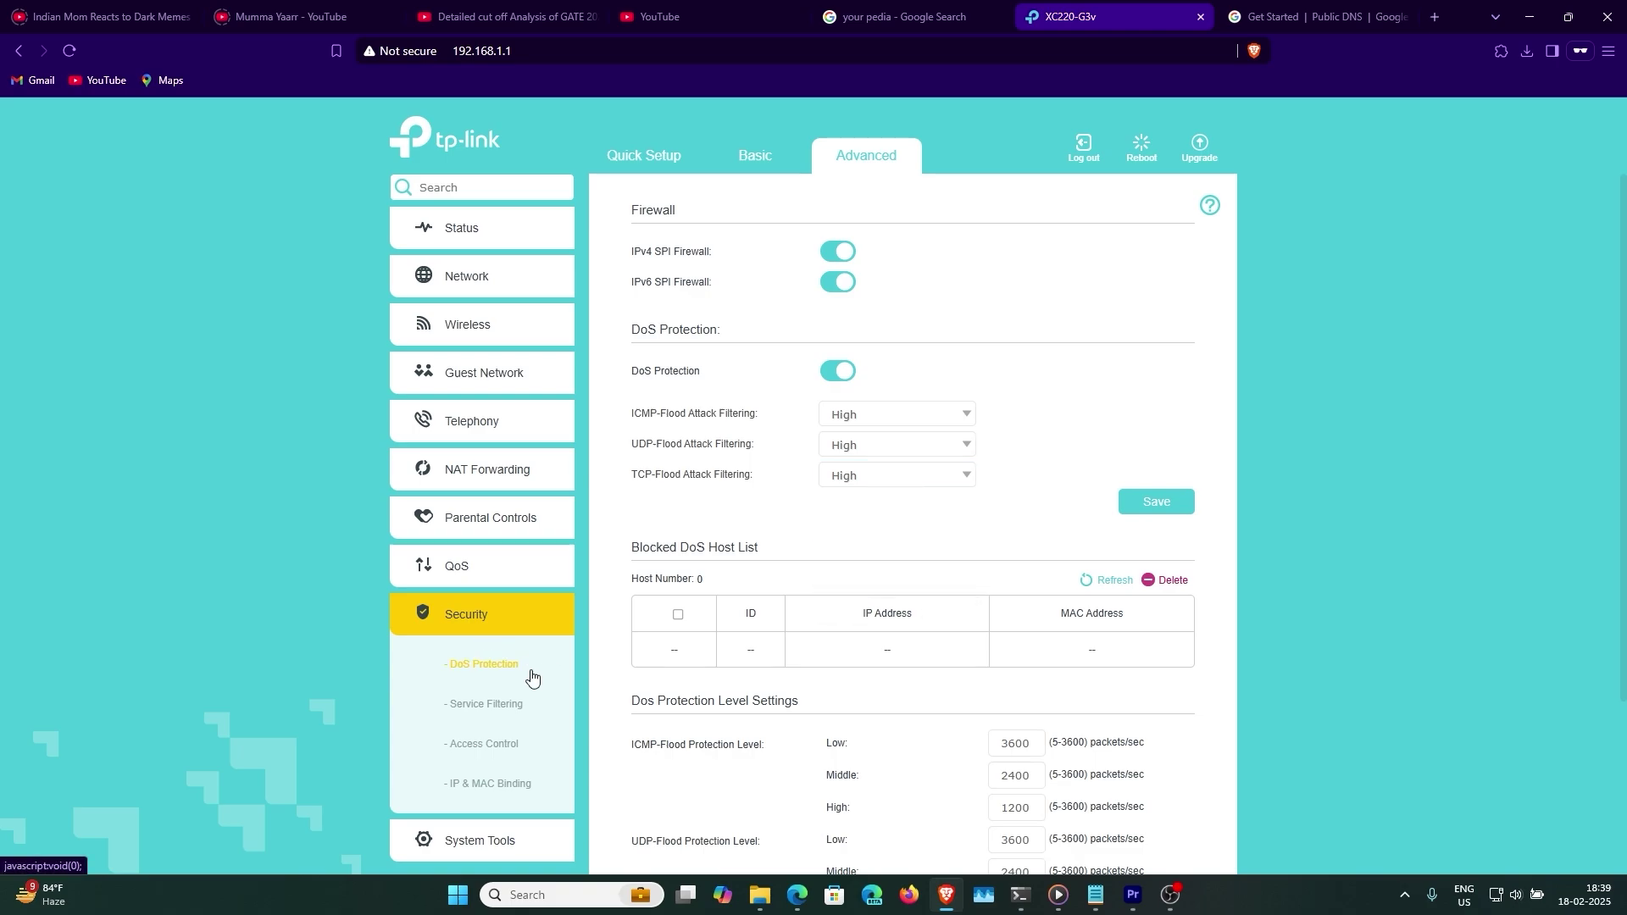
click(487, 576)
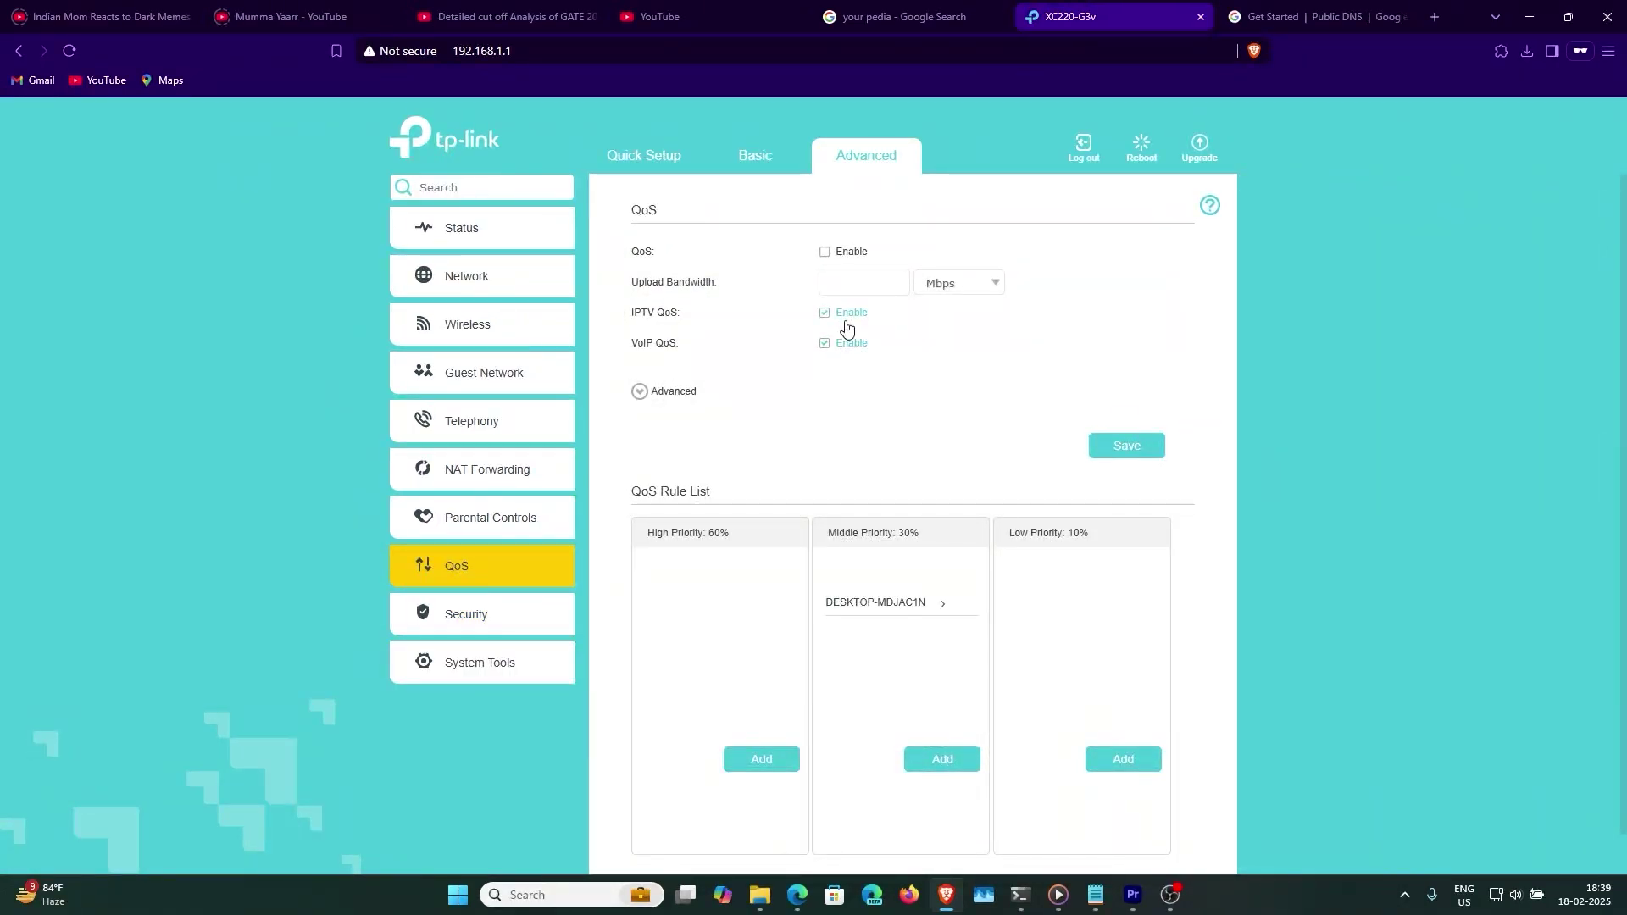
- Save a QoS upload bandwidth of 2500 Mbps, then go to System Tools > Reboot Schedule
key(Tab)
text(2500)
click(1127, 446)
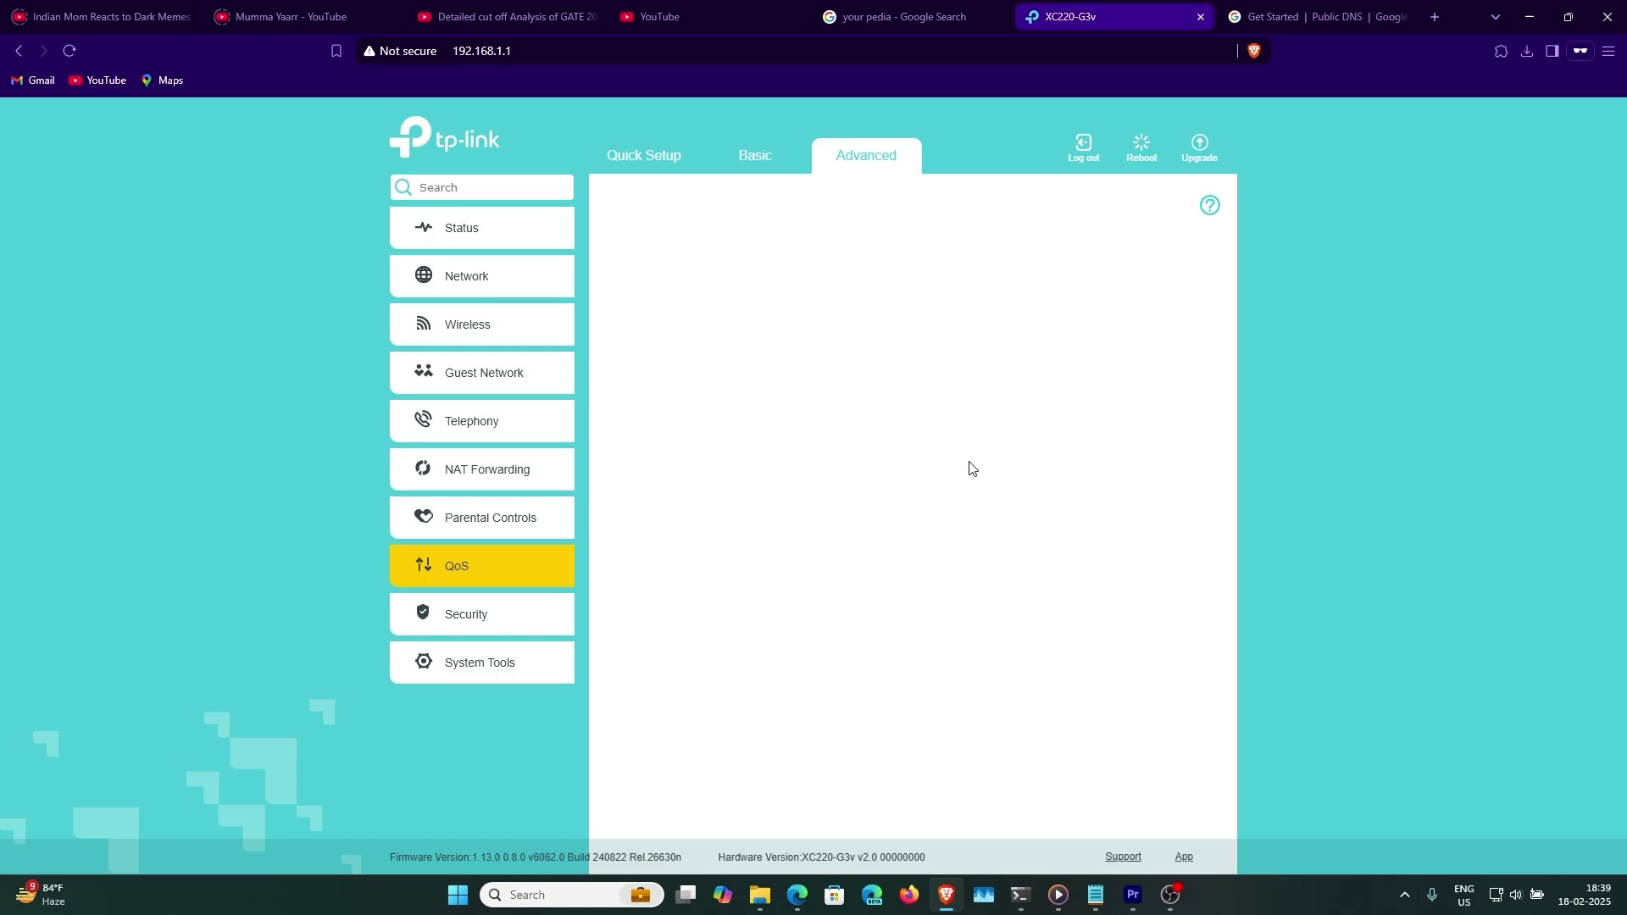
click(479, 662)
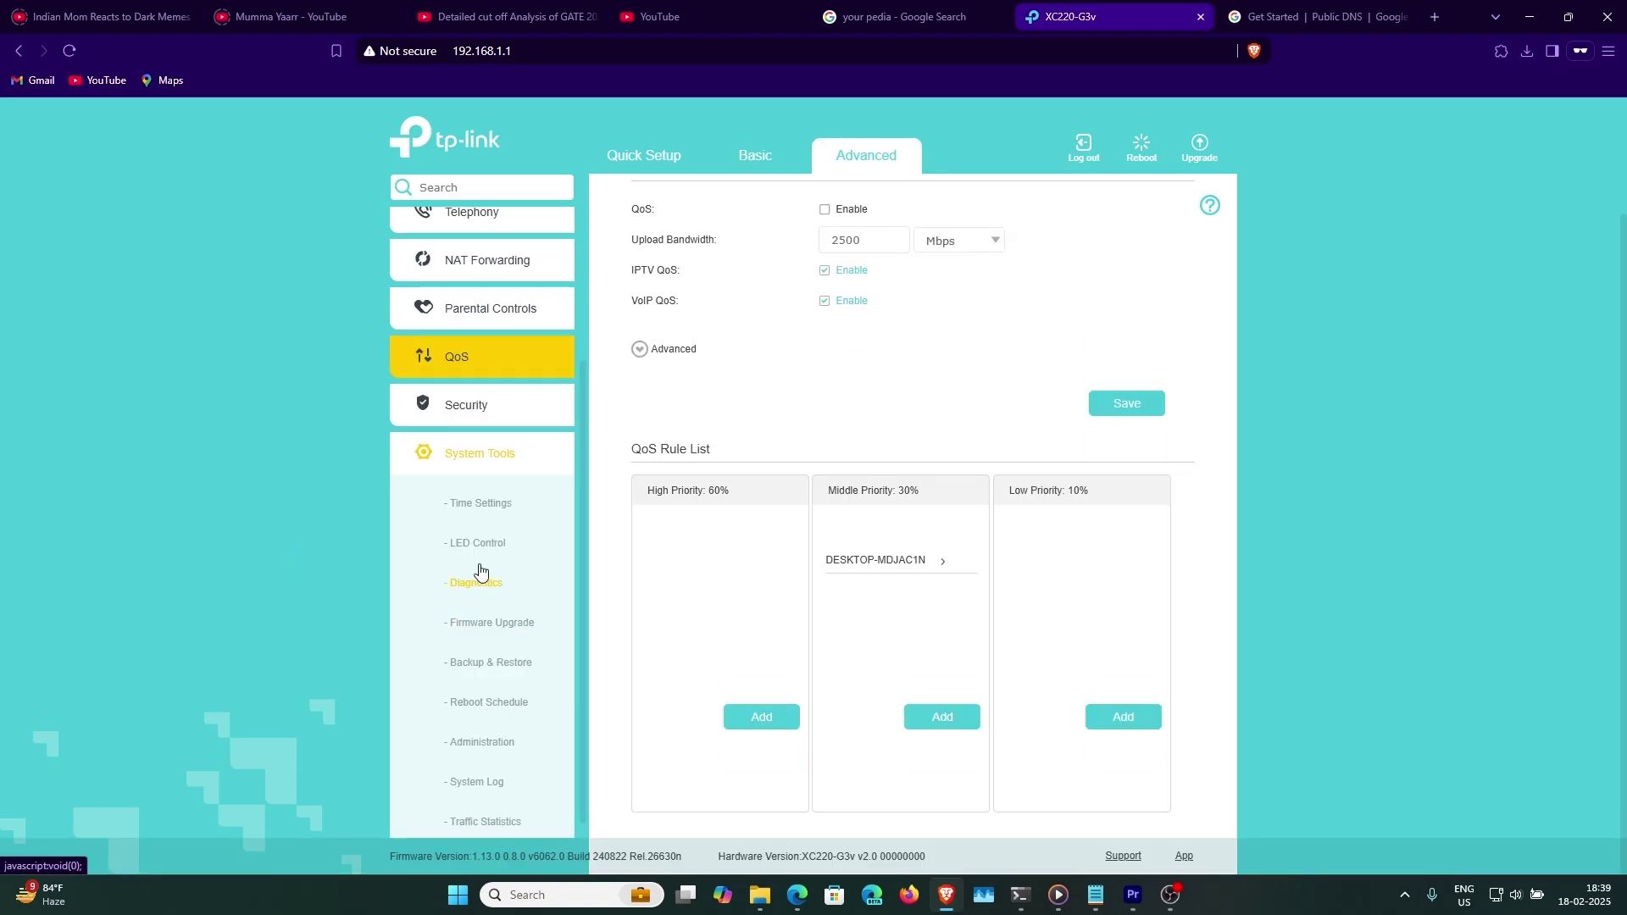
click(489, 701)
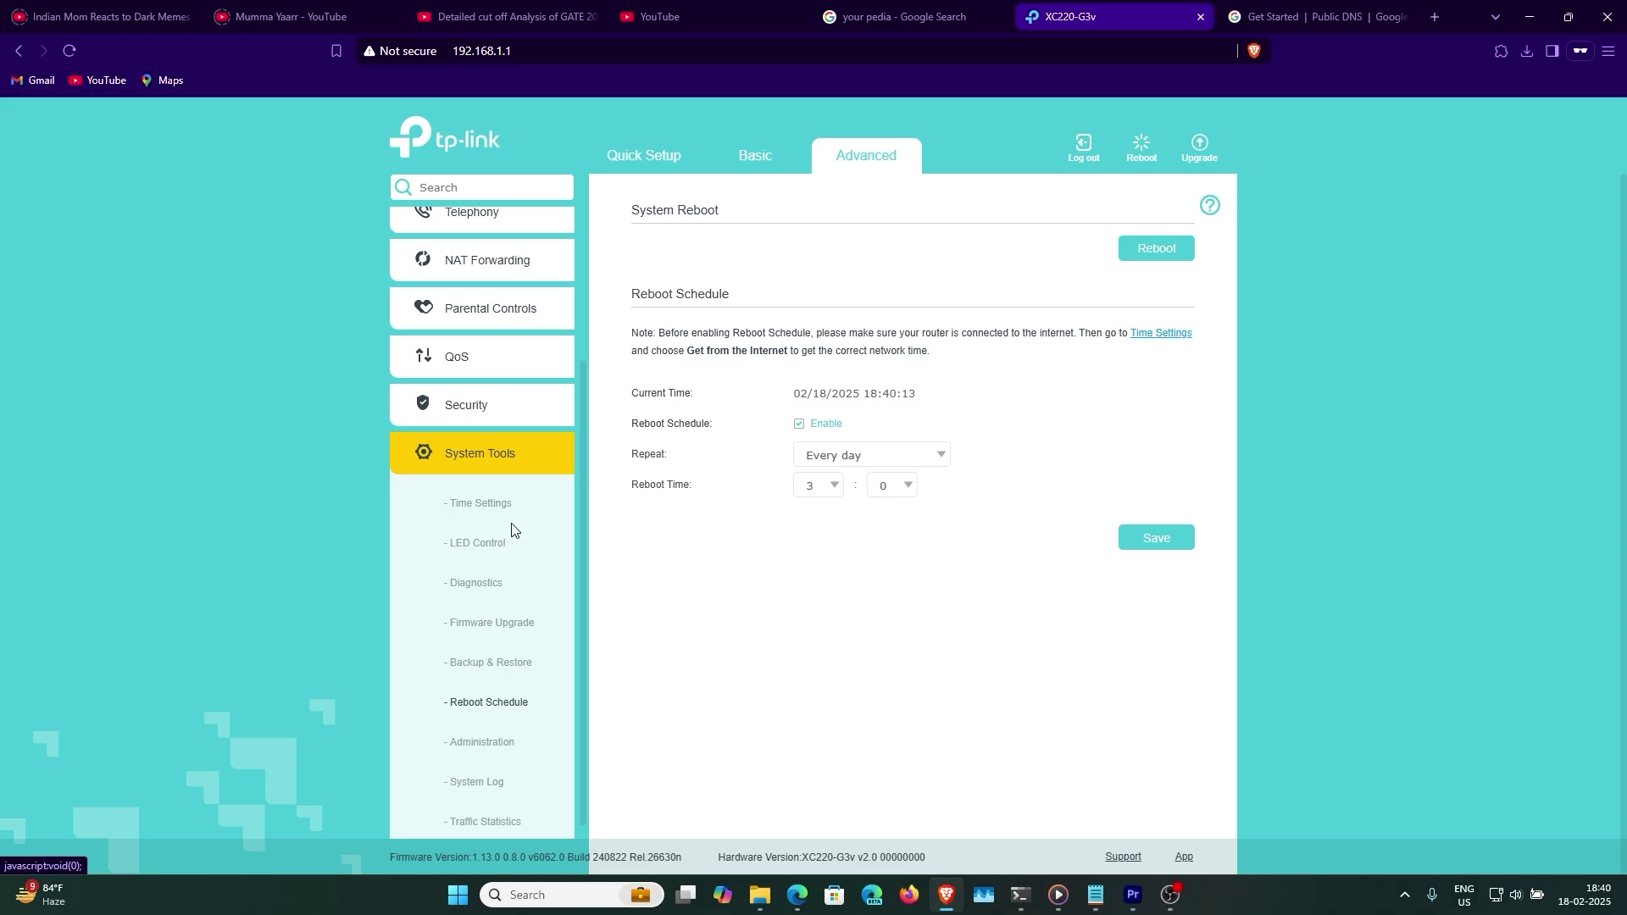
- Set NTP Server I to time.nist.gov and fetch the time from the internet, then view traffic statistics and system log
click(495, 503)
drag(806, 374, 606, 377)
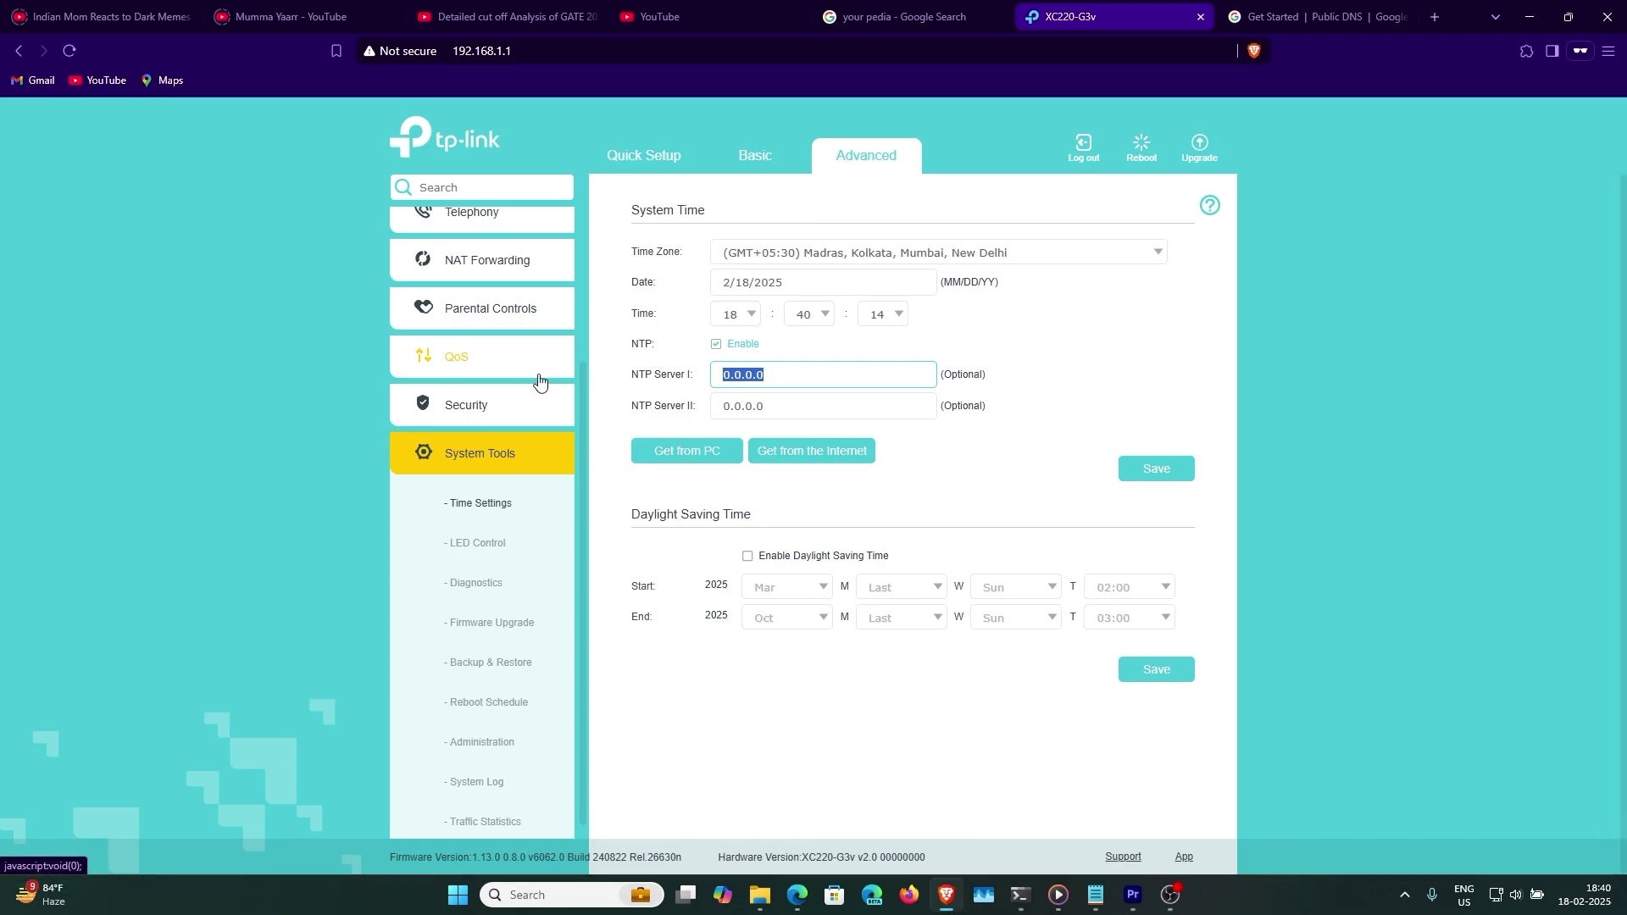
text(time.nist.gov)
click(825, 454)
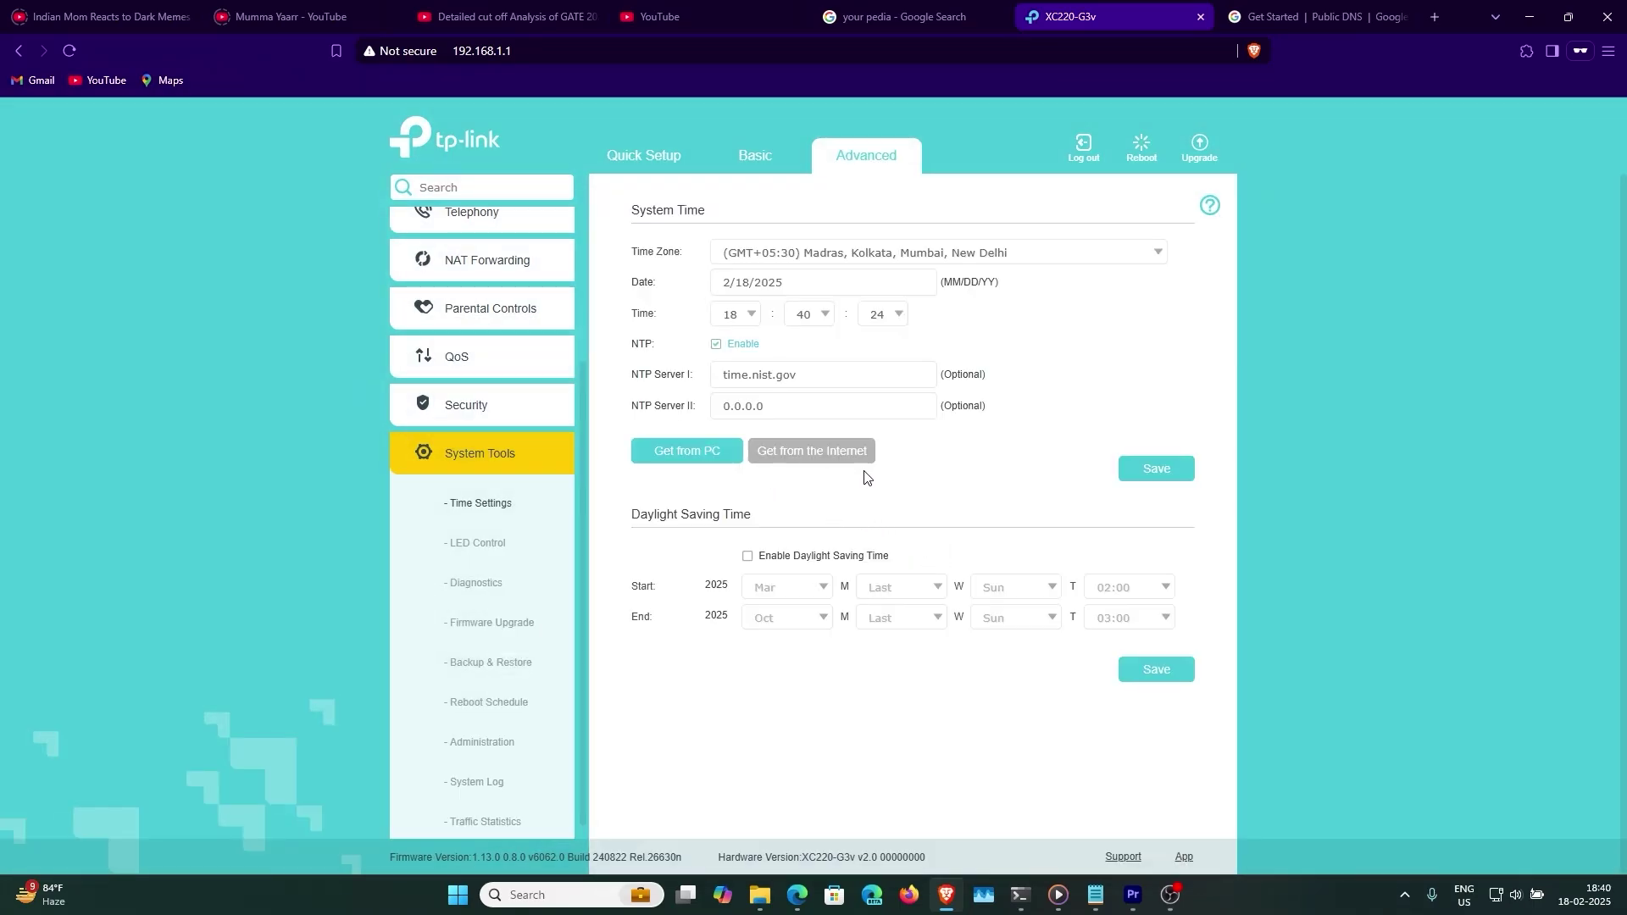
click(485, 819)
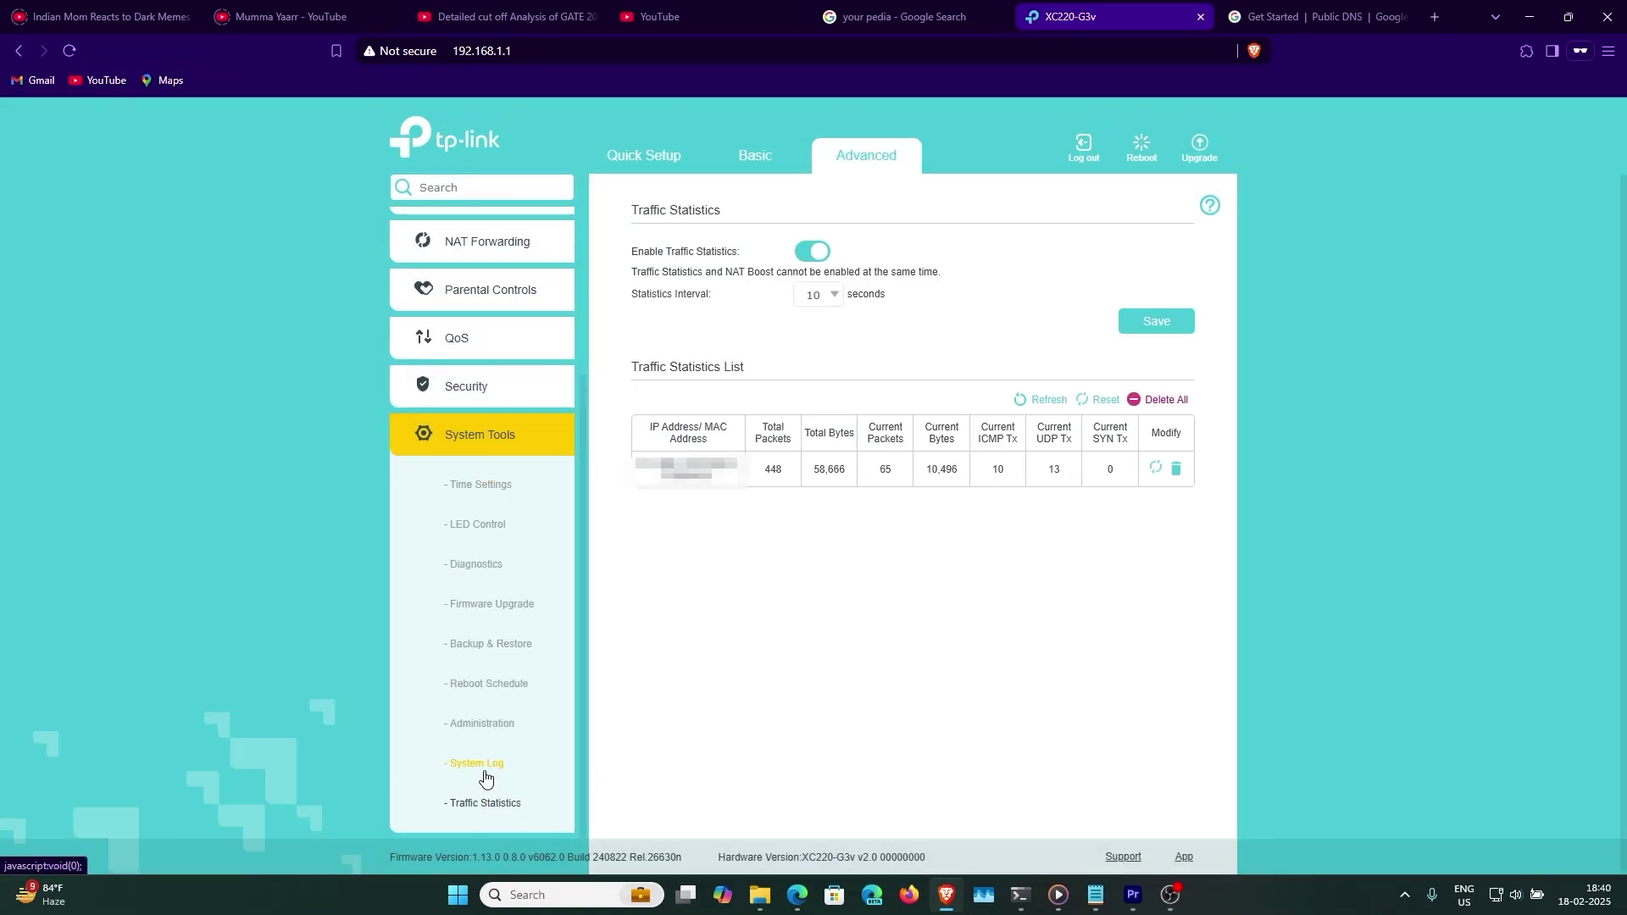
click(485, 778)
- Set wireless security to WPA2-PSK[AES]+WPA3-Personal, then go to the WPS settings
scroll(458, 296, up, 5)
click(457, 297)
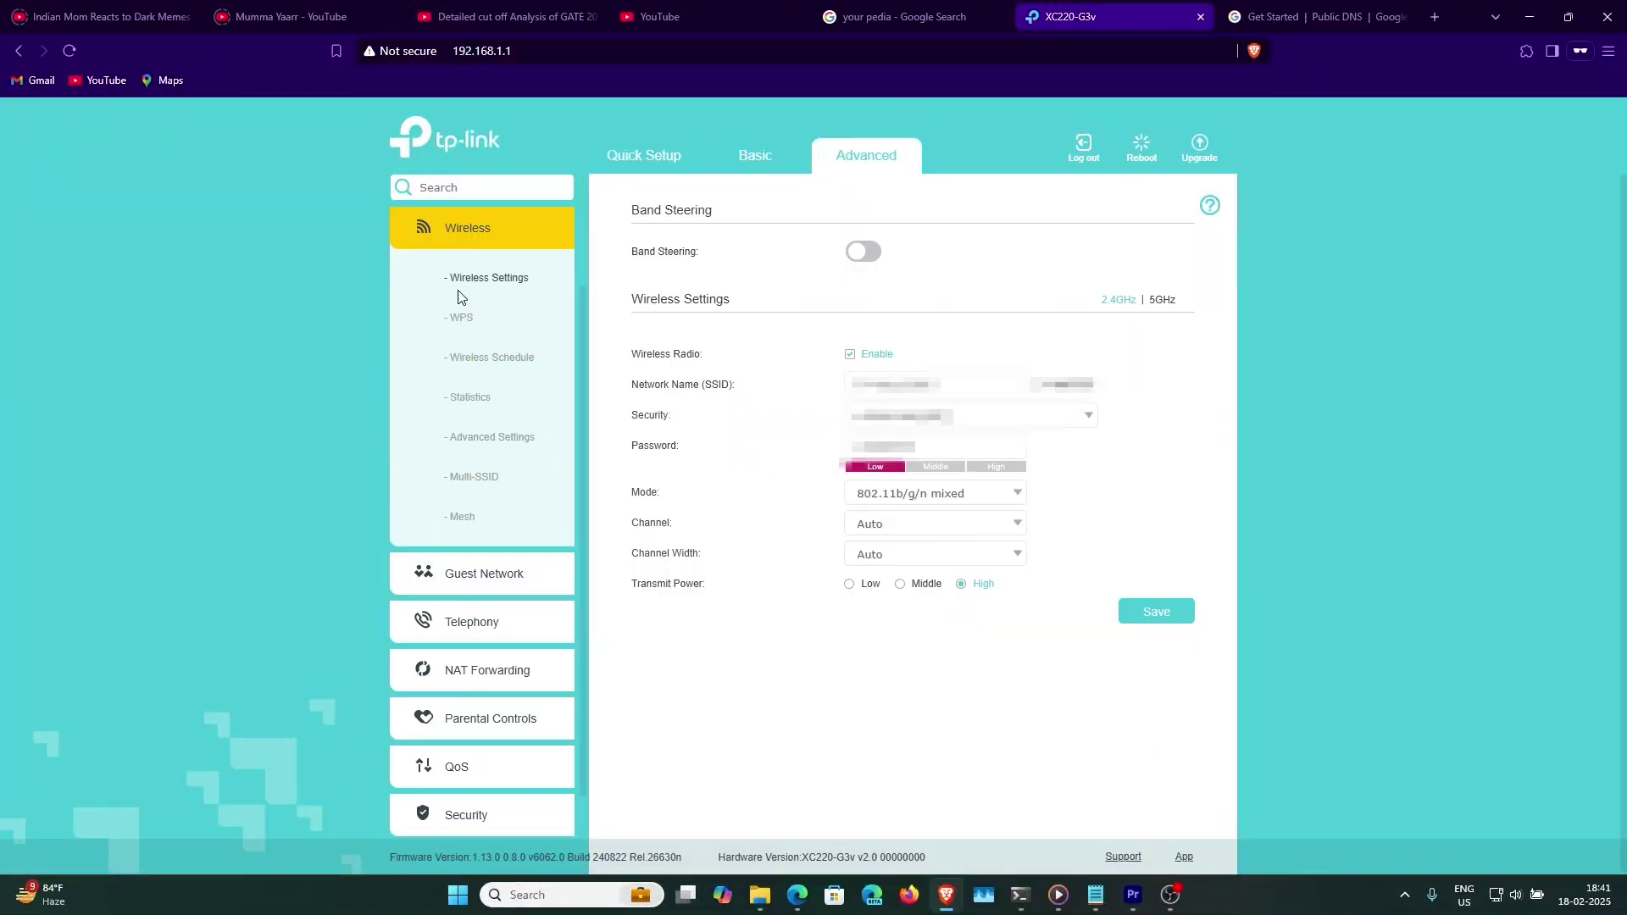
click(936, 414)
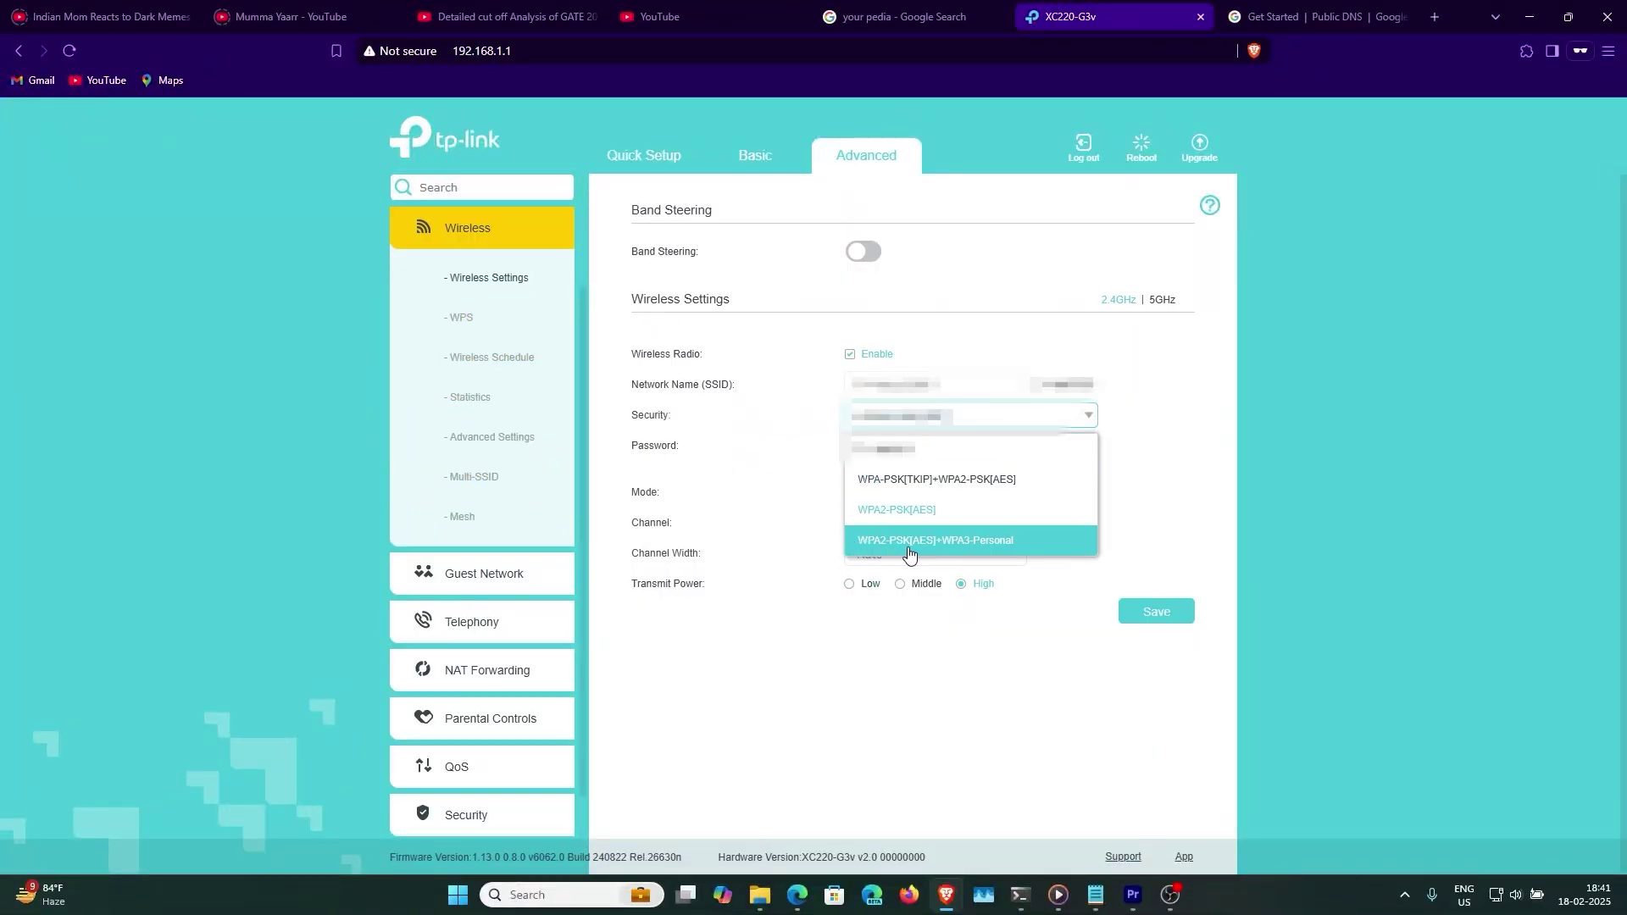
click(960, 550)
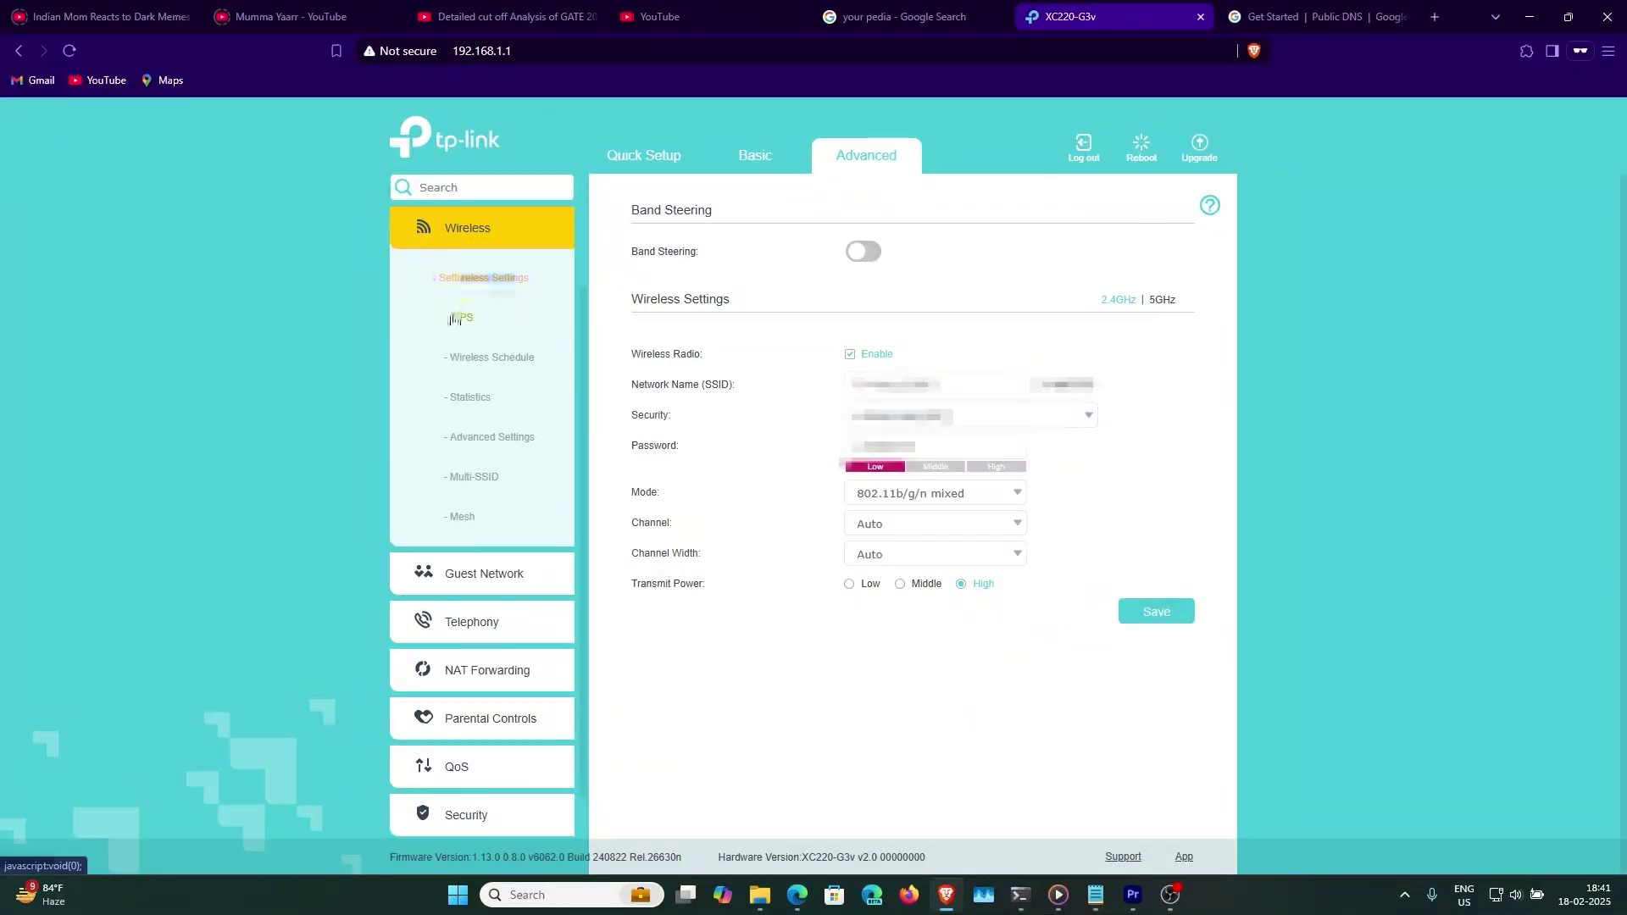
click(456, 330)
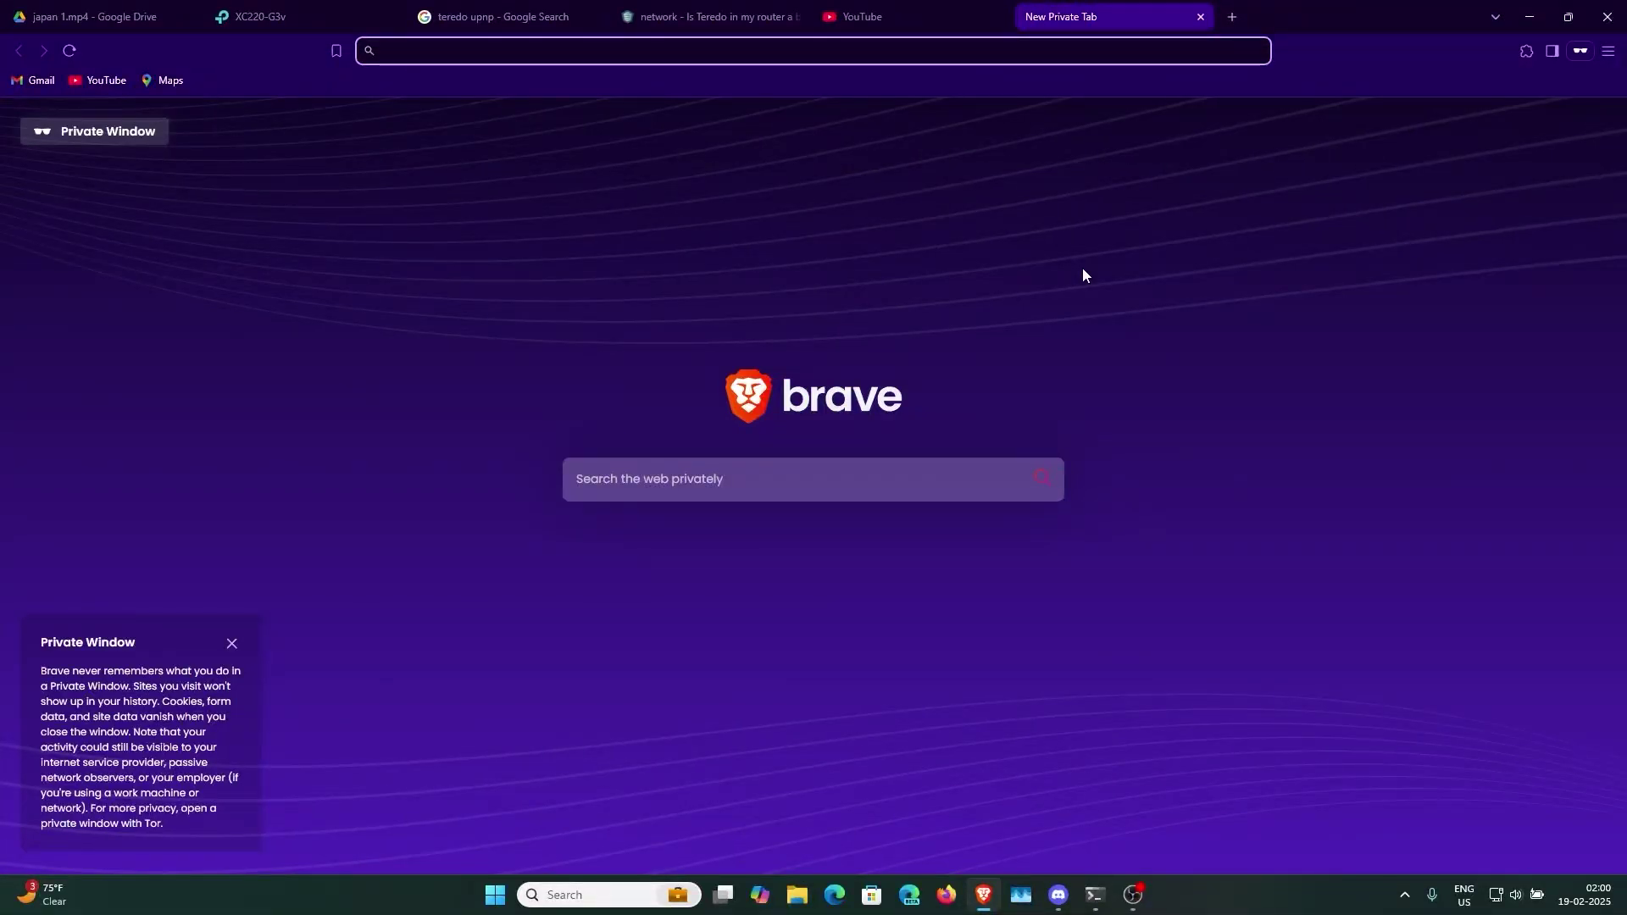
- Search 'tp li' to find the TP-Link Aginet app, then move between its store tab and the router tab
text(tp)
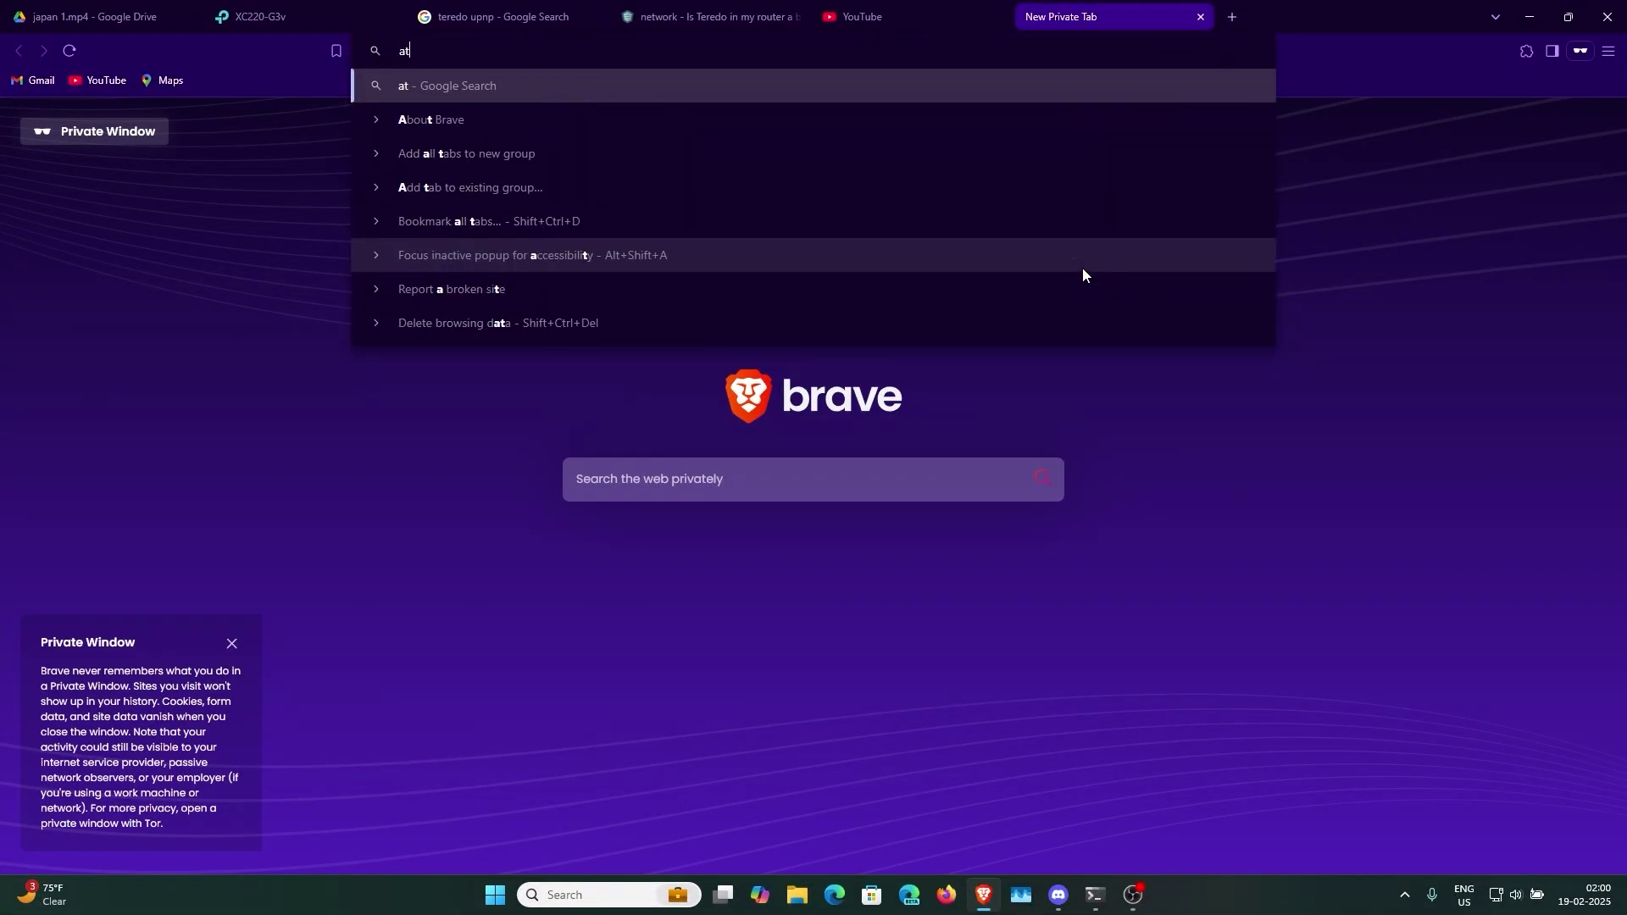
text( li)
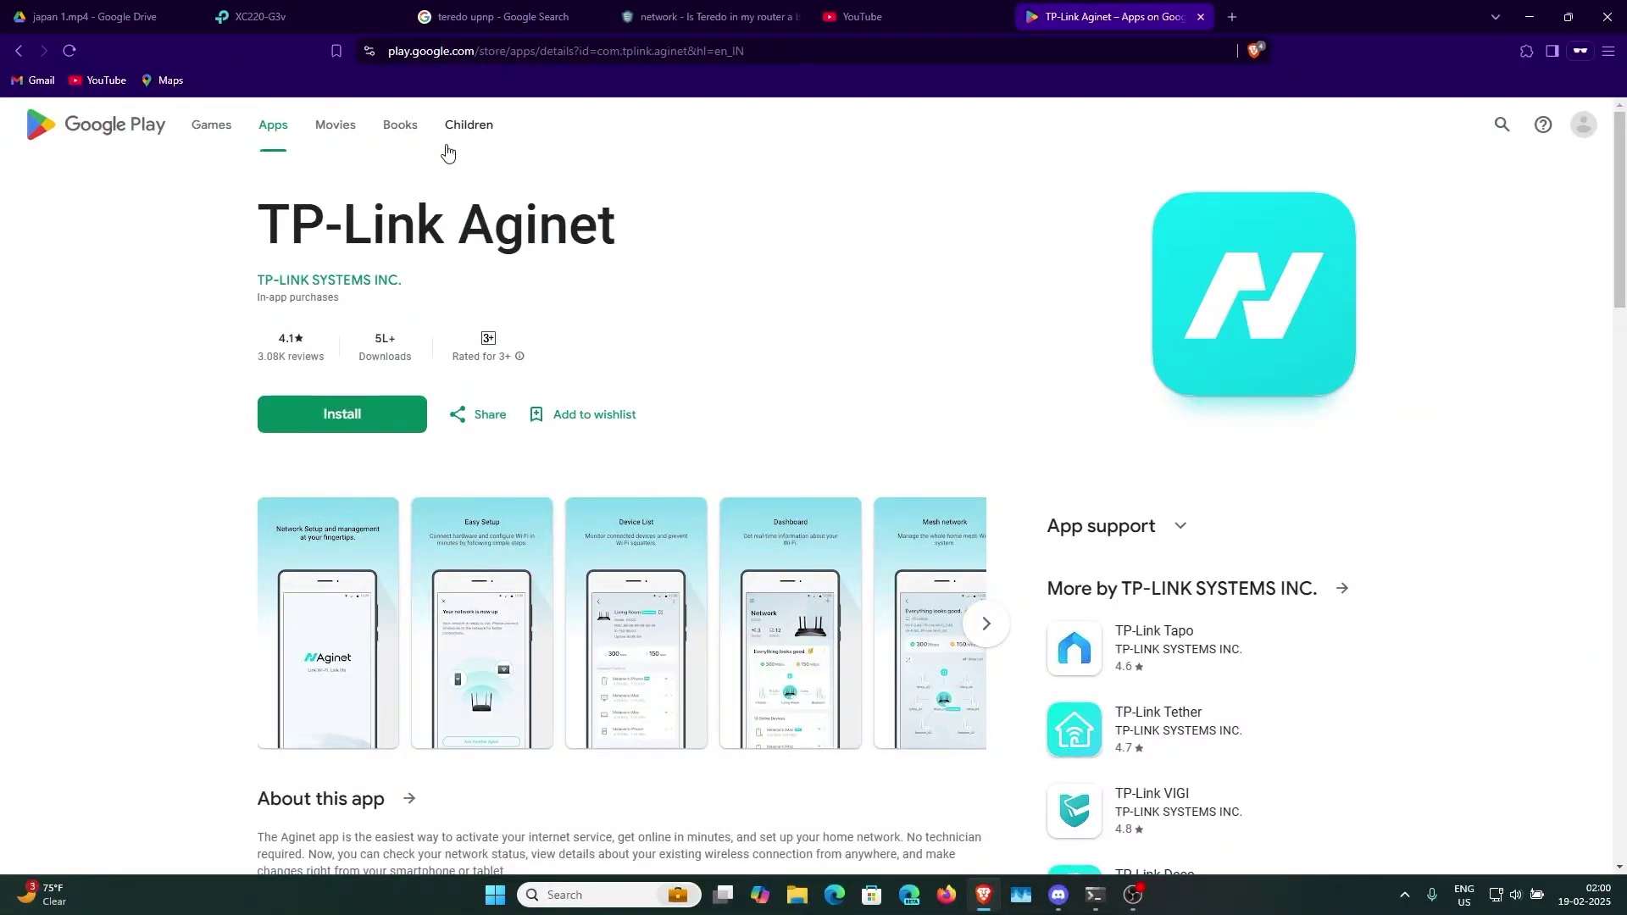
click(255, 16)
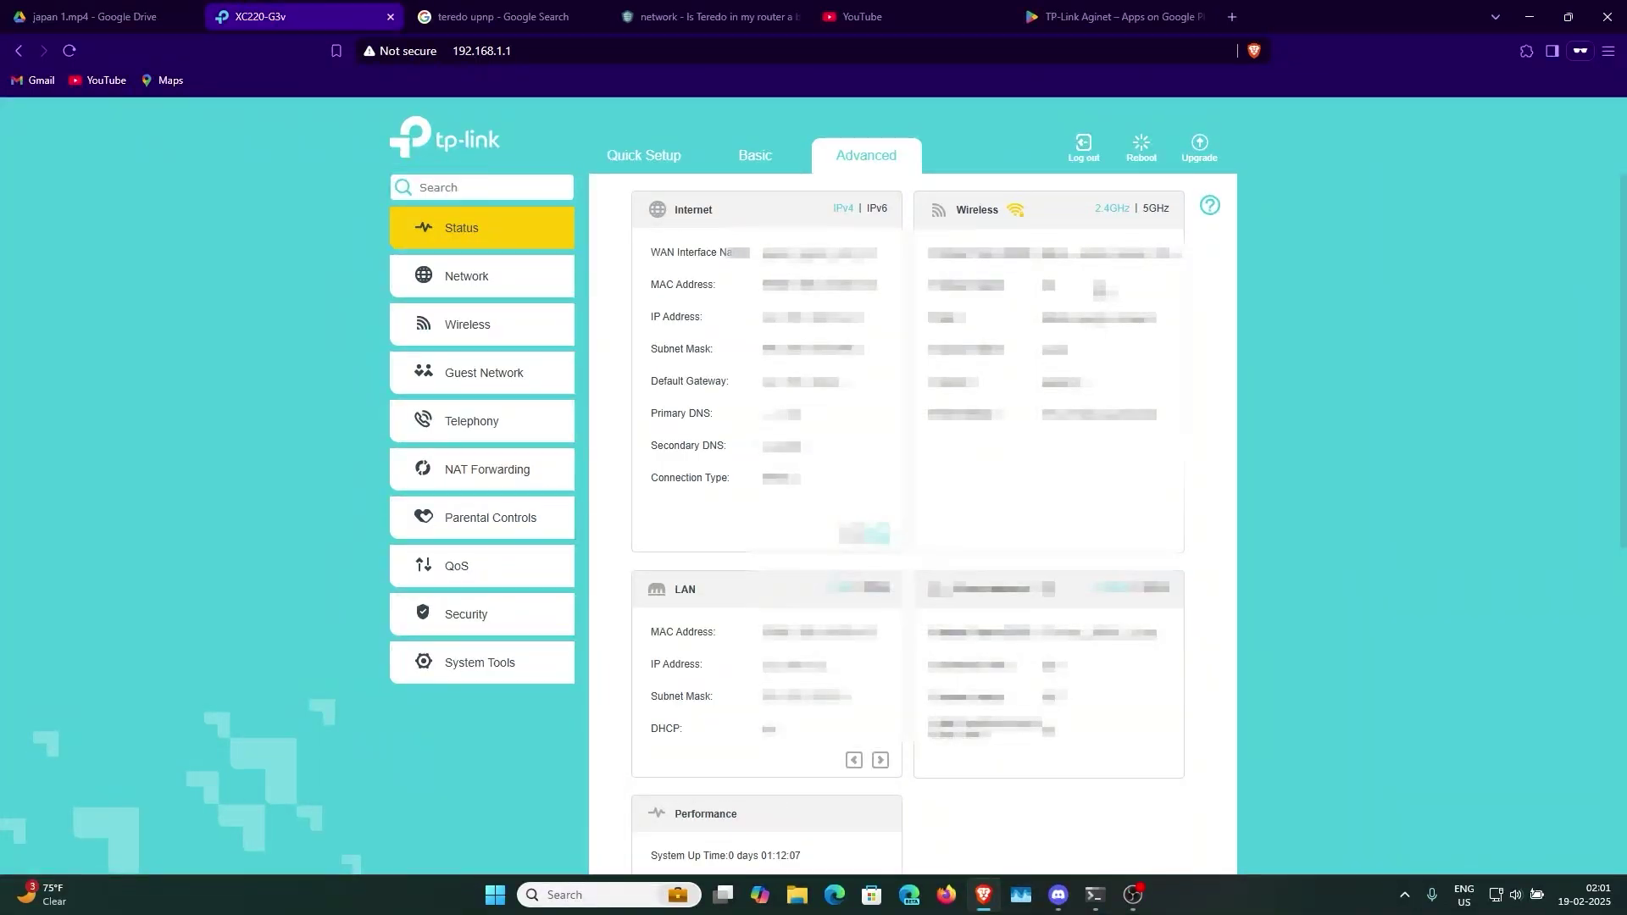
click(1101, 16)
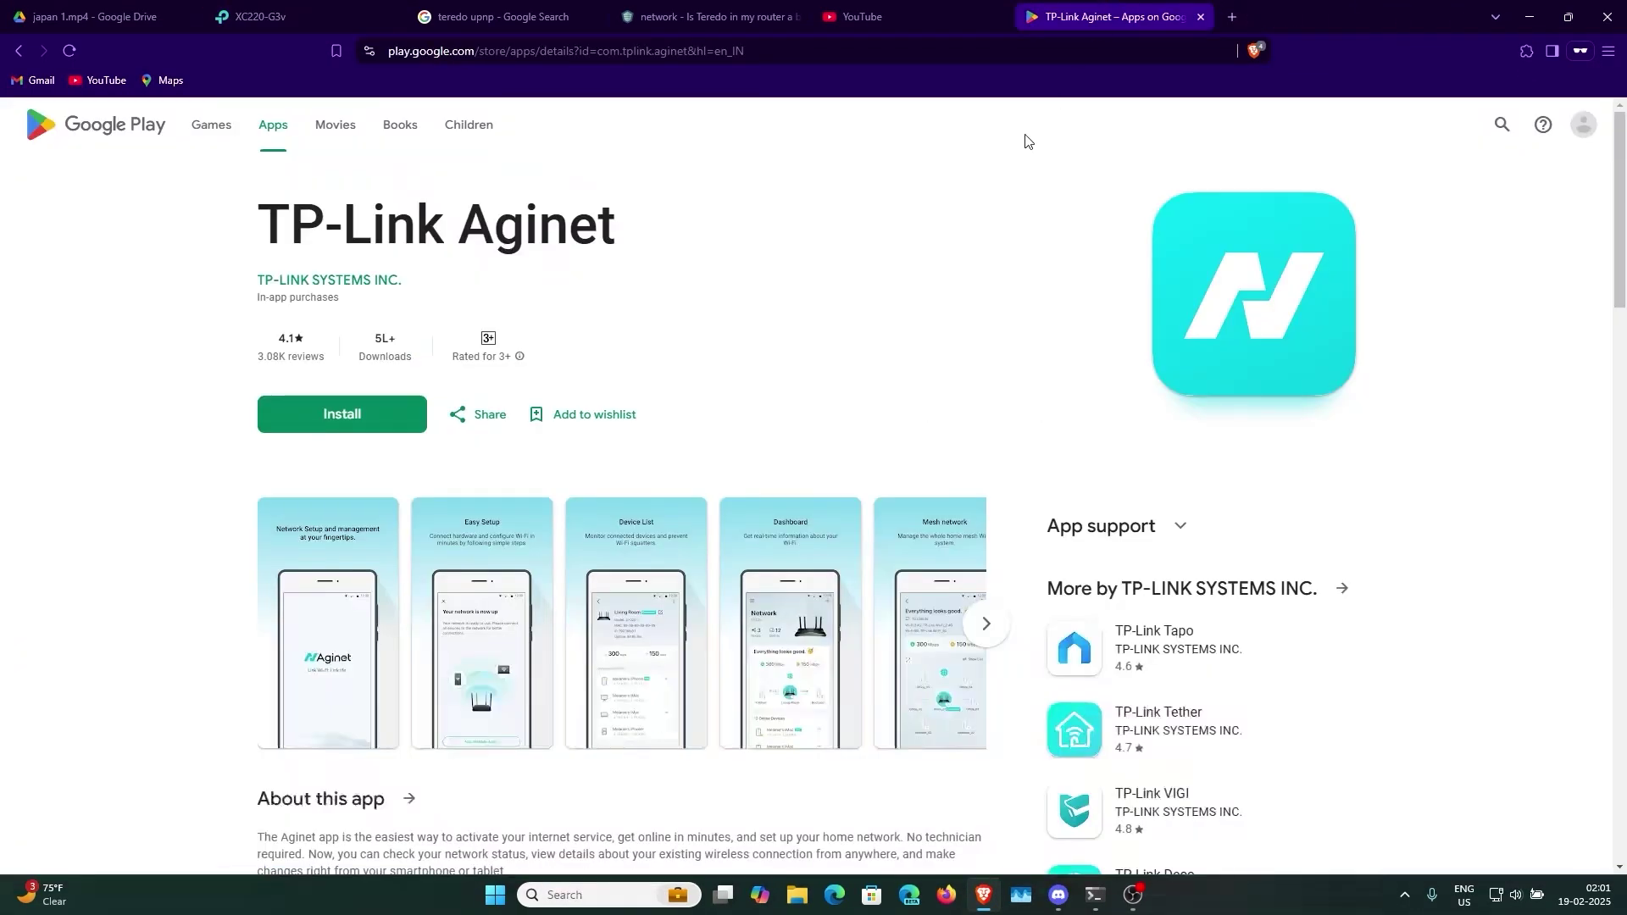
click(258, 16)
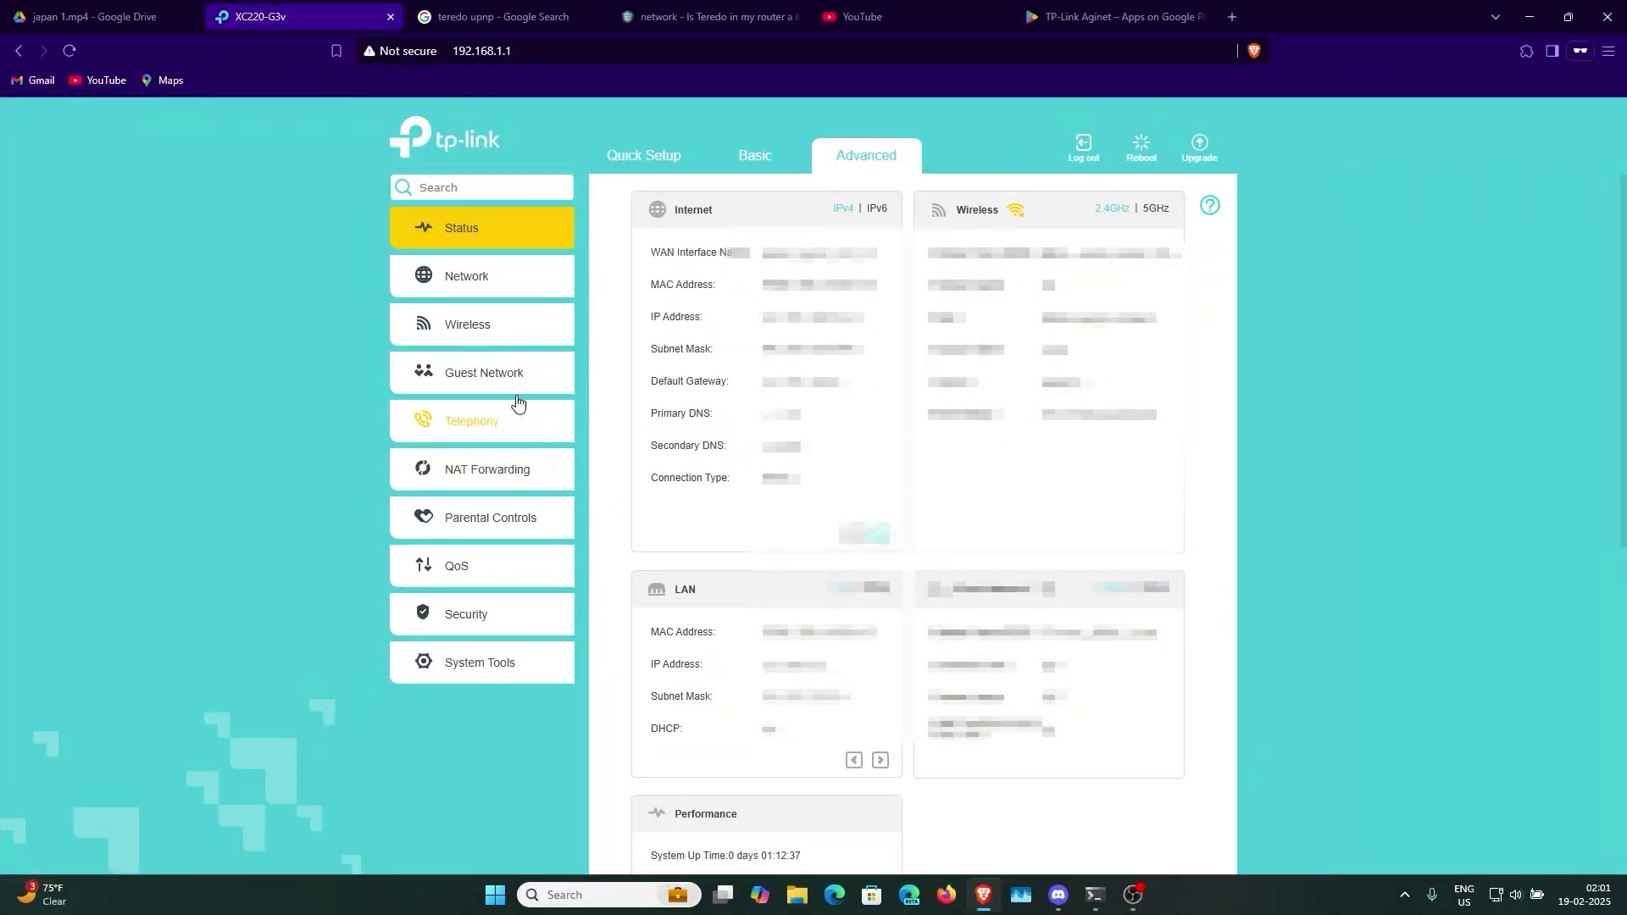
- Expand Network, check the Basic view, return to Advanced, and reach Dynamic DNS with TP-Link as provider
click(476, 282)
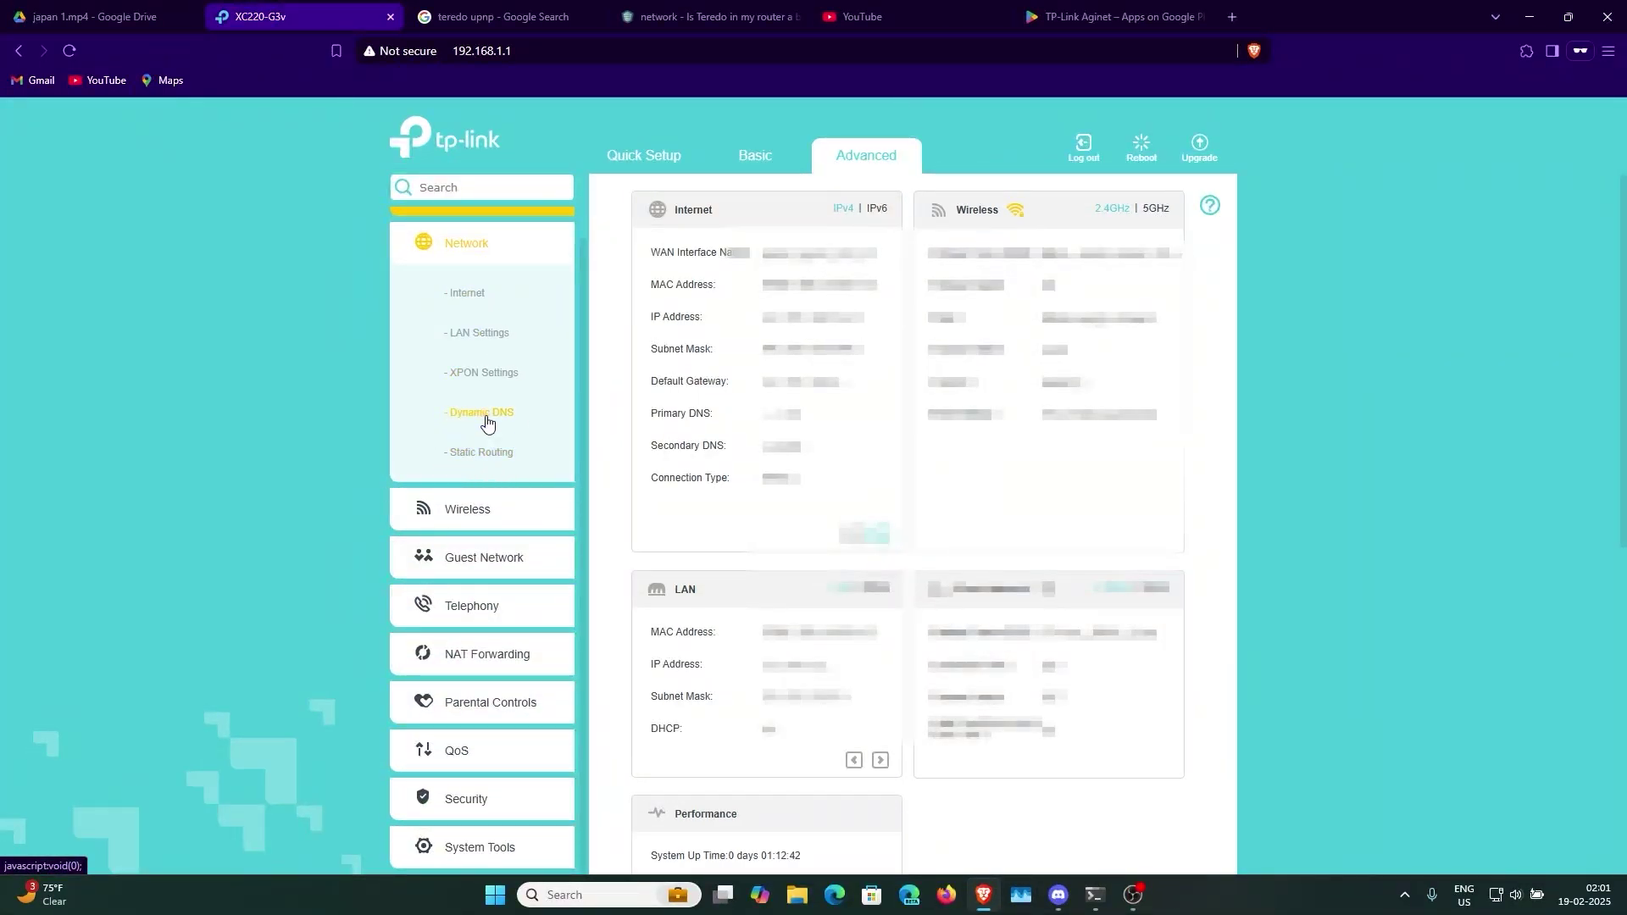
click(758, 163)
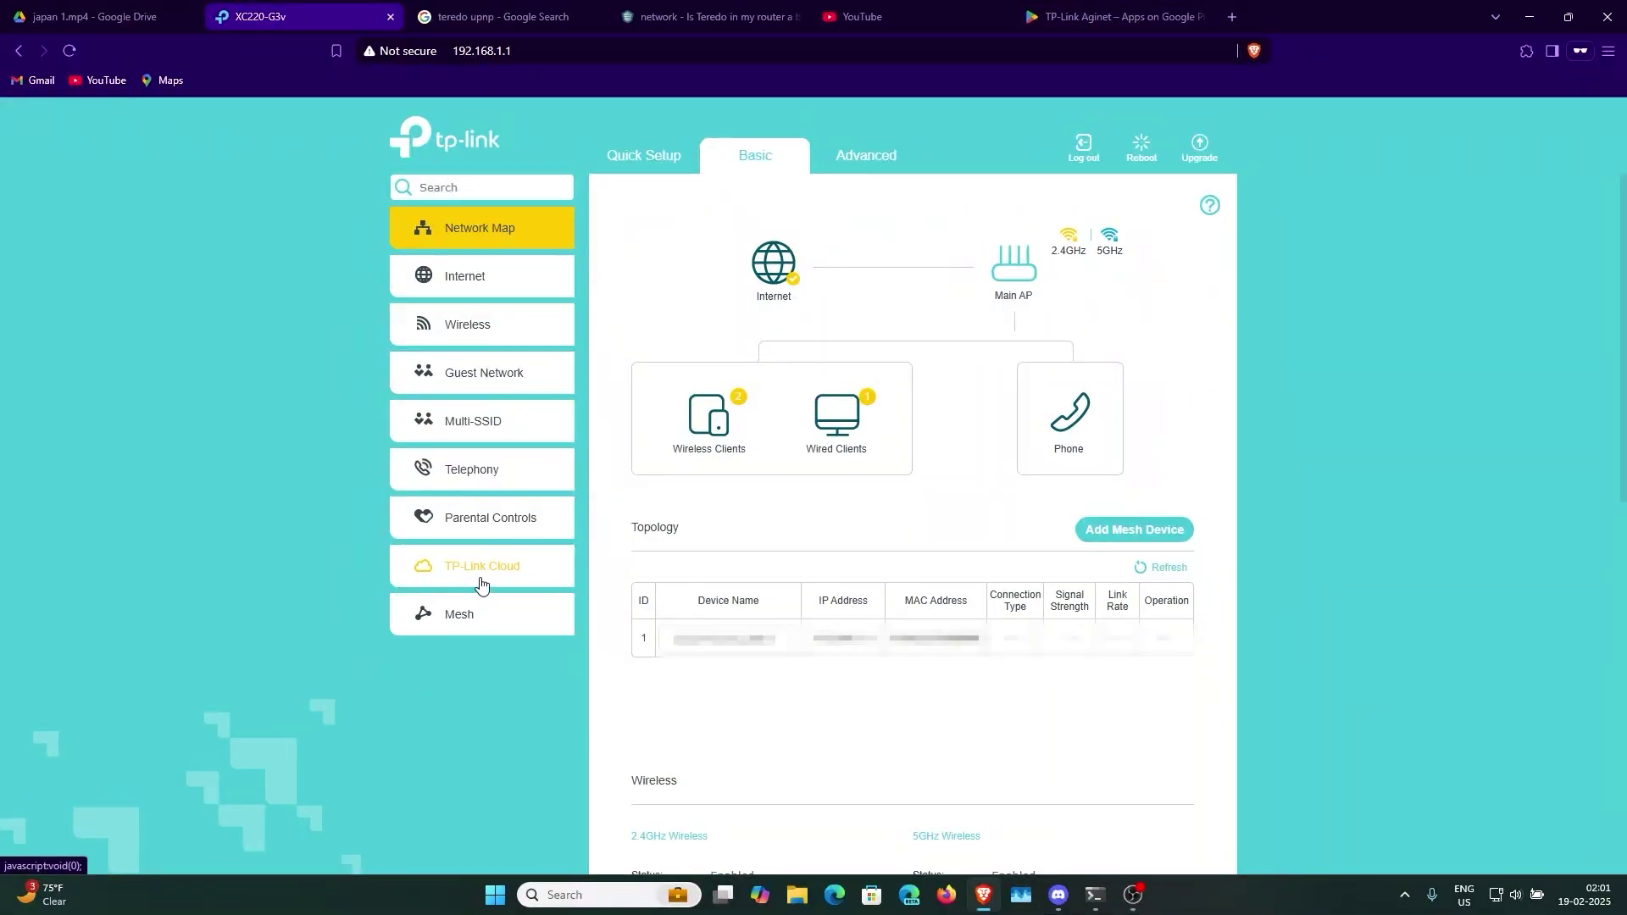
click(865, 172)
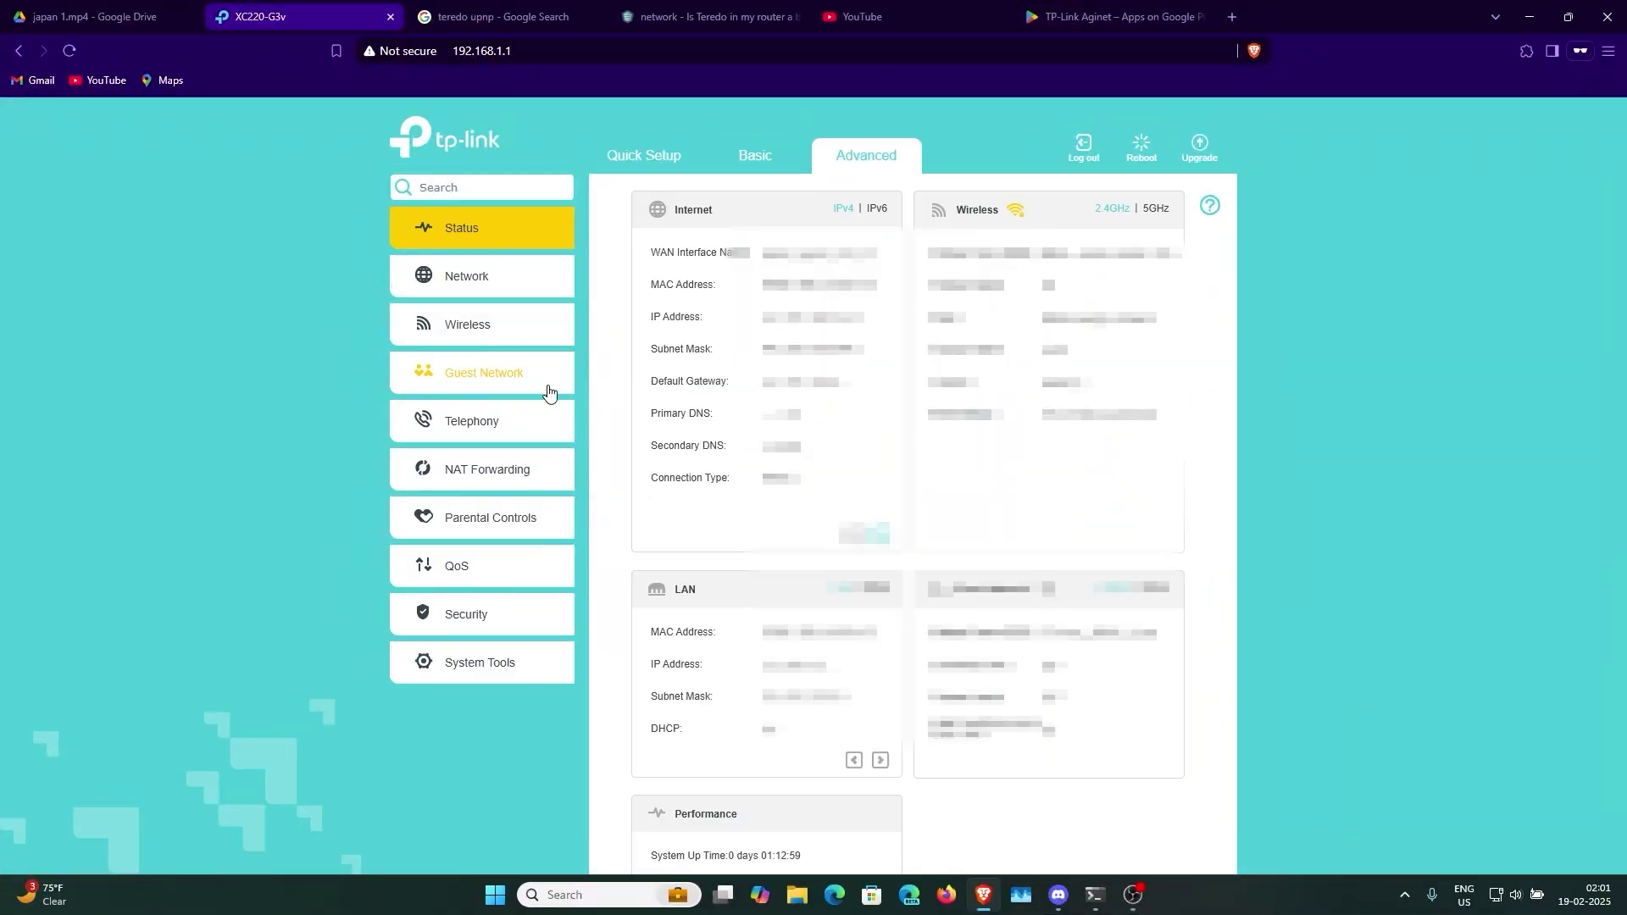
click(751, 160)
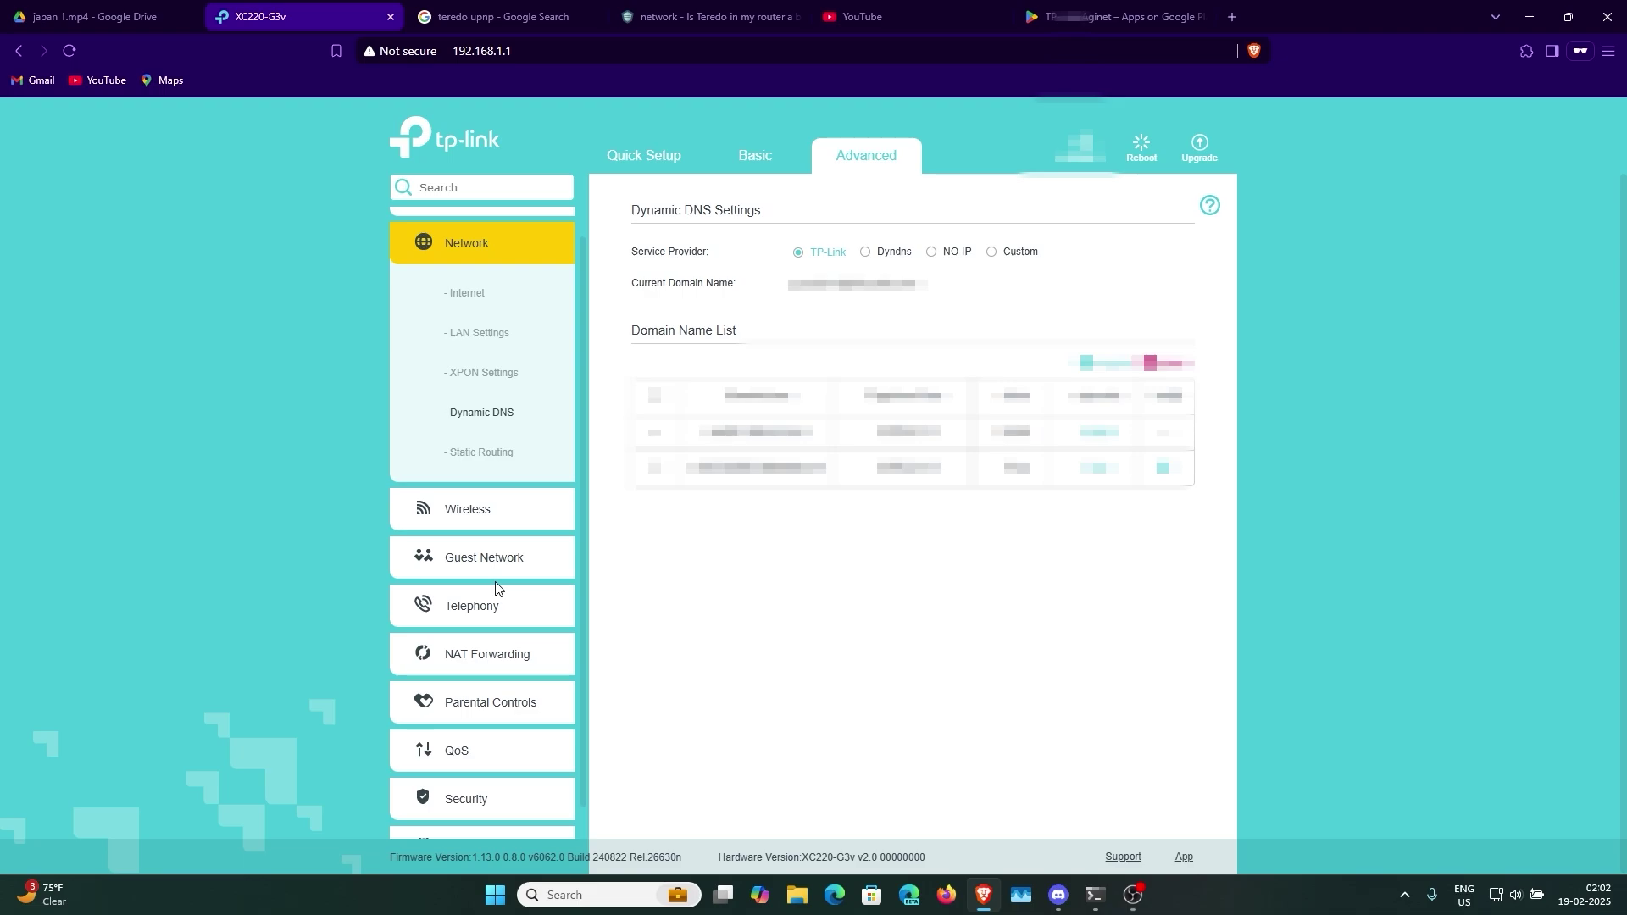
- Reach System Tools > Administration and scroll through its local and remote management settings
scroll(497, 587, down, 1)
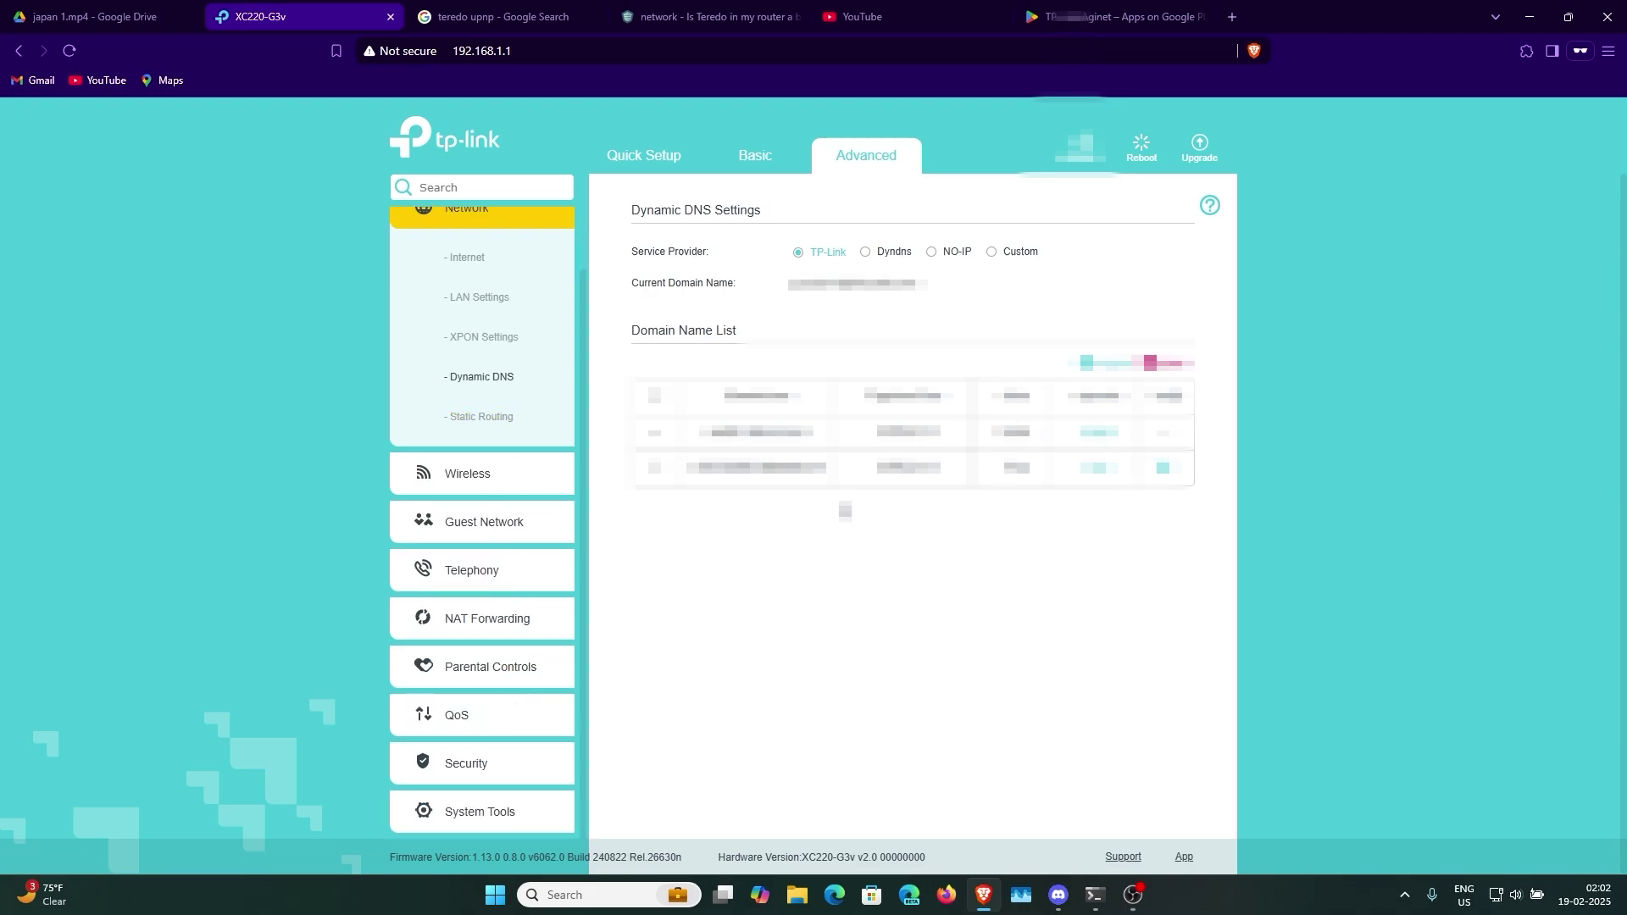
click(511, 839)
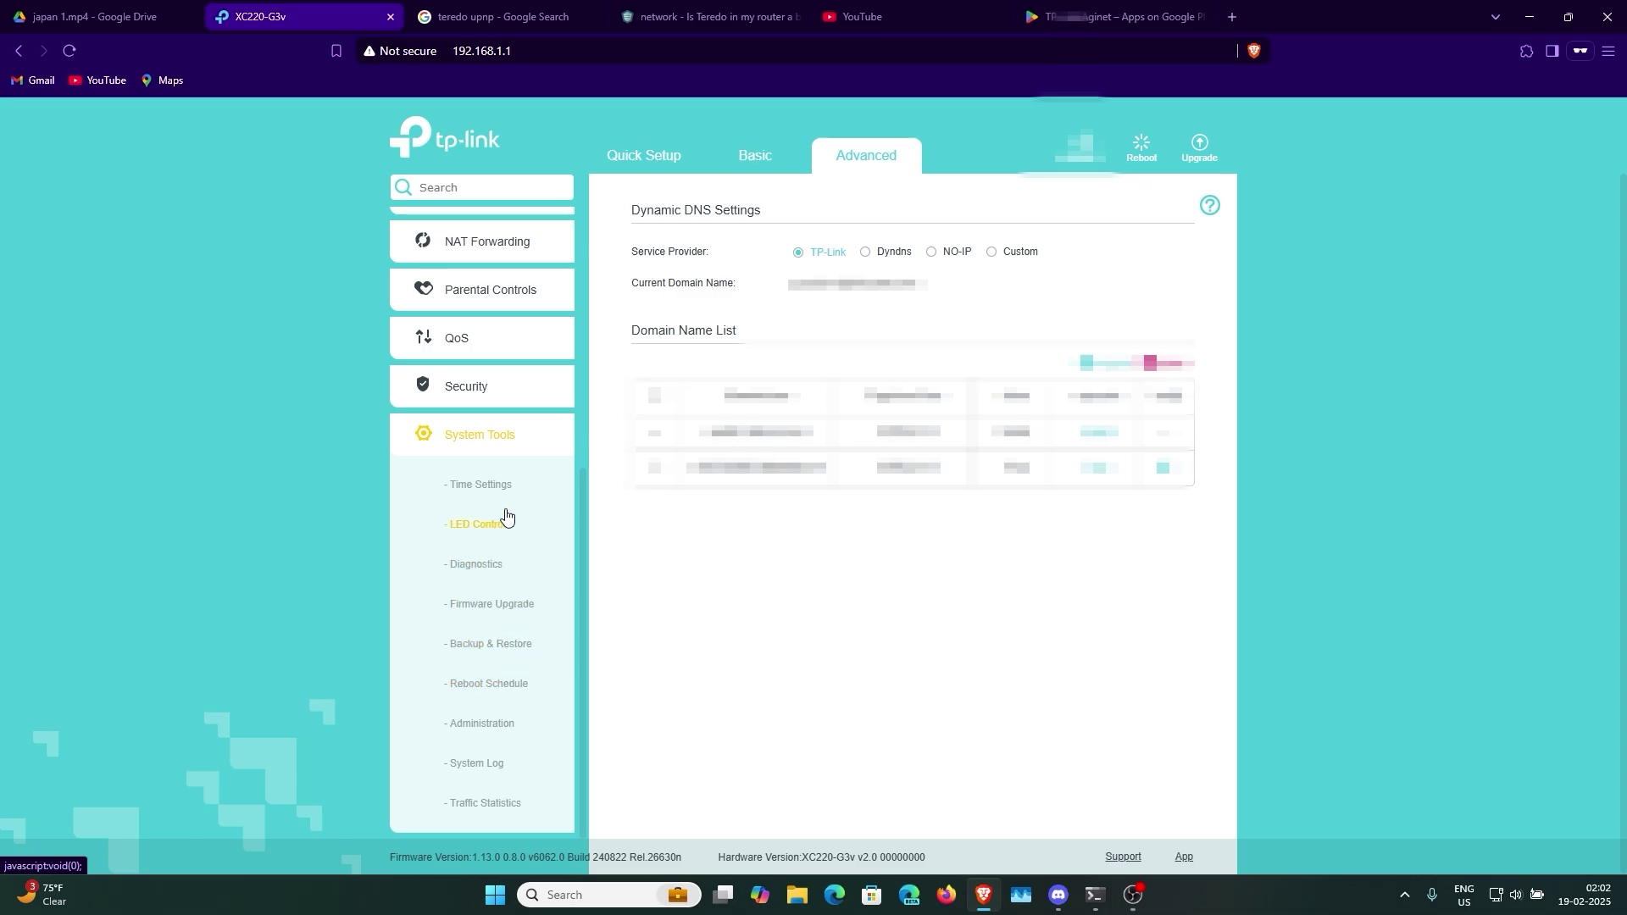
click(481, 723)
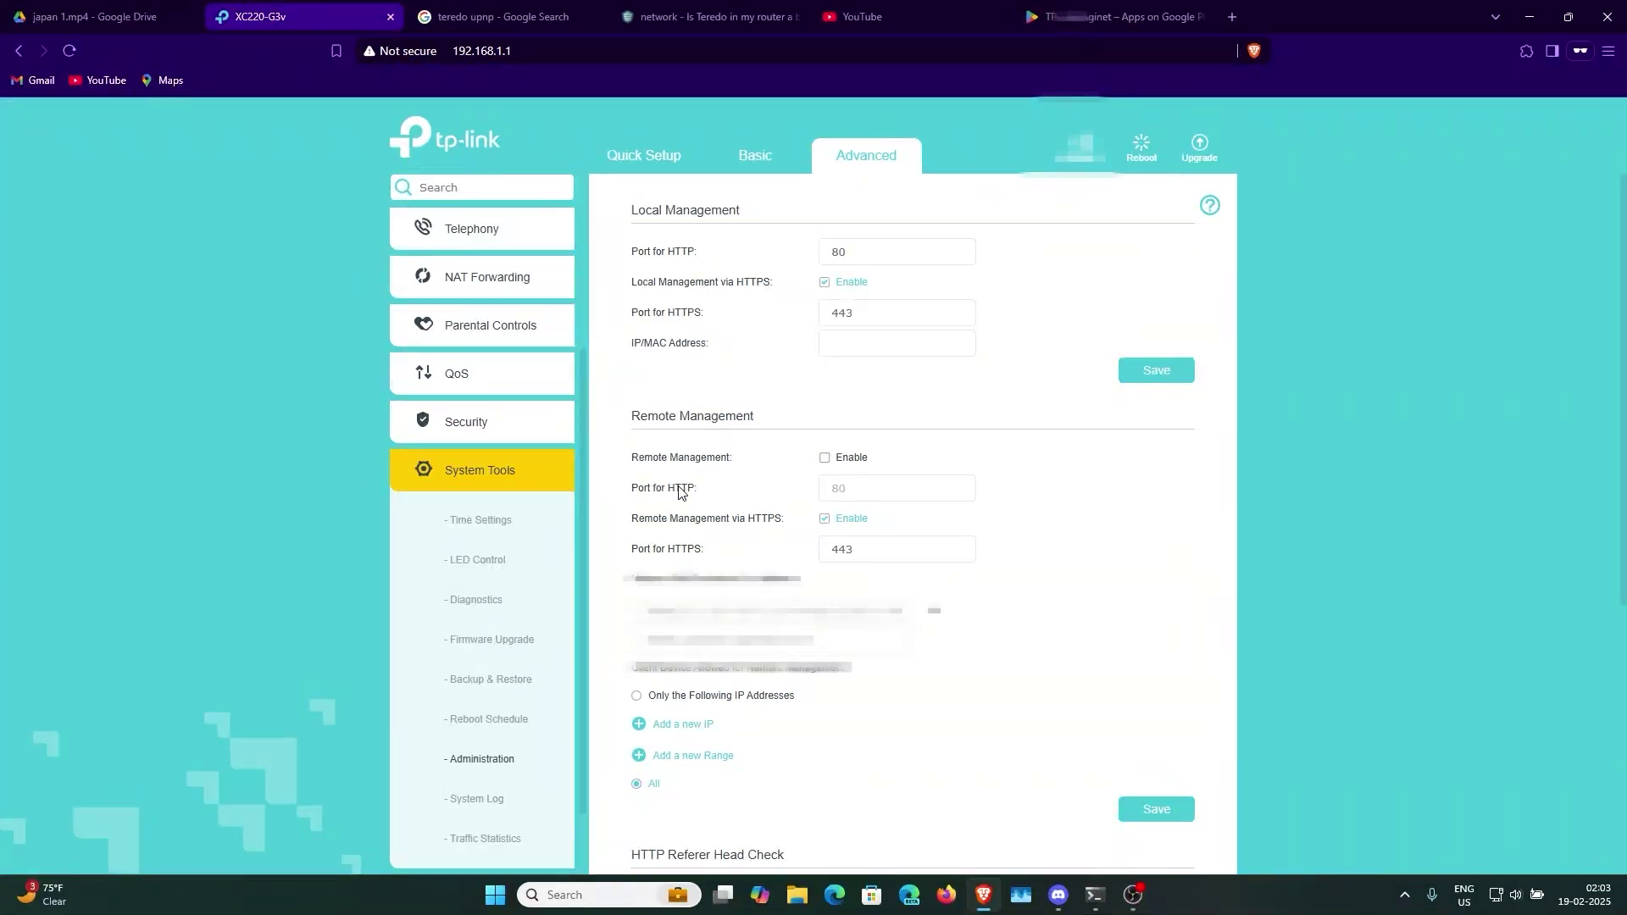
scroll(695, 494, down, 4)
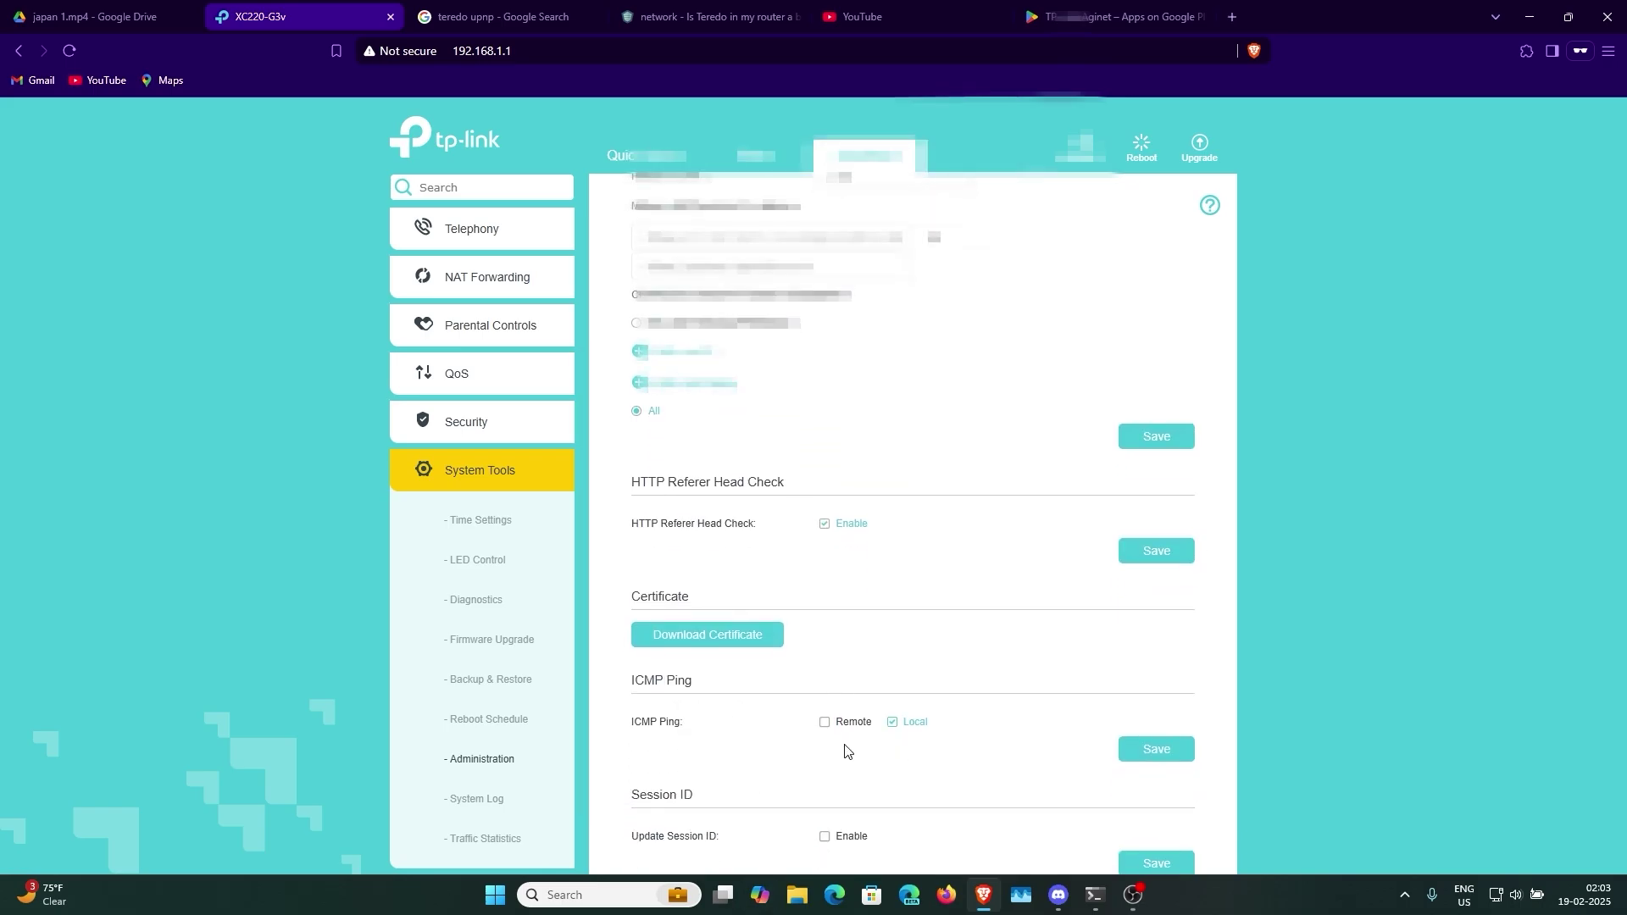
scroll(890, 729, up, 4)
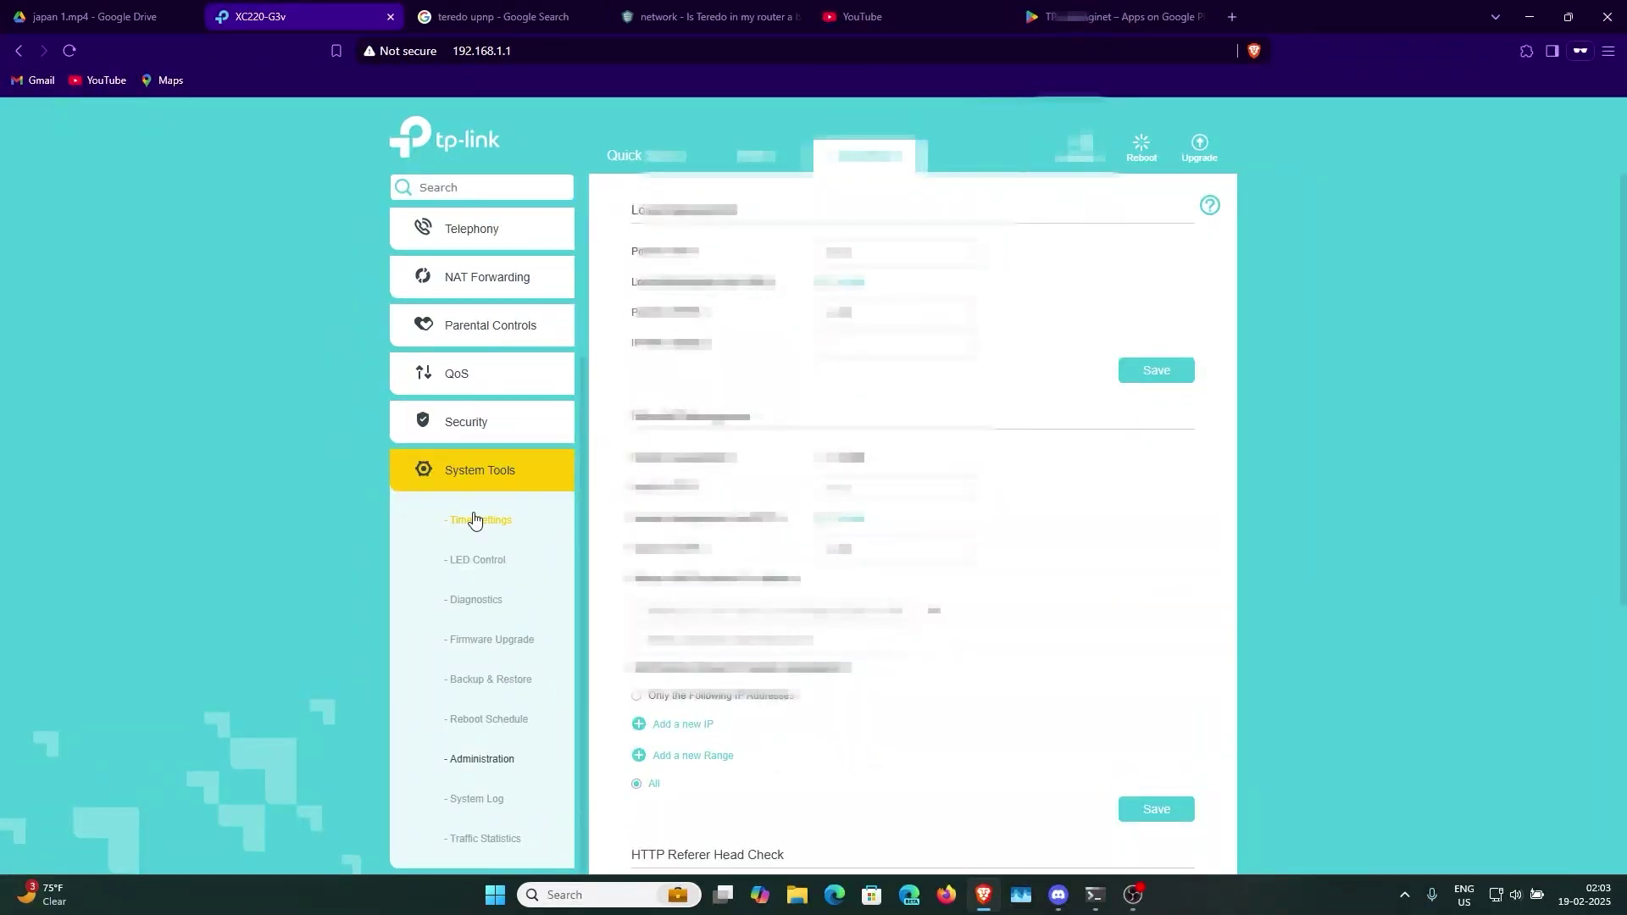
scroll(400, 556, down, 2)
scroll(461, 581, up, 2)
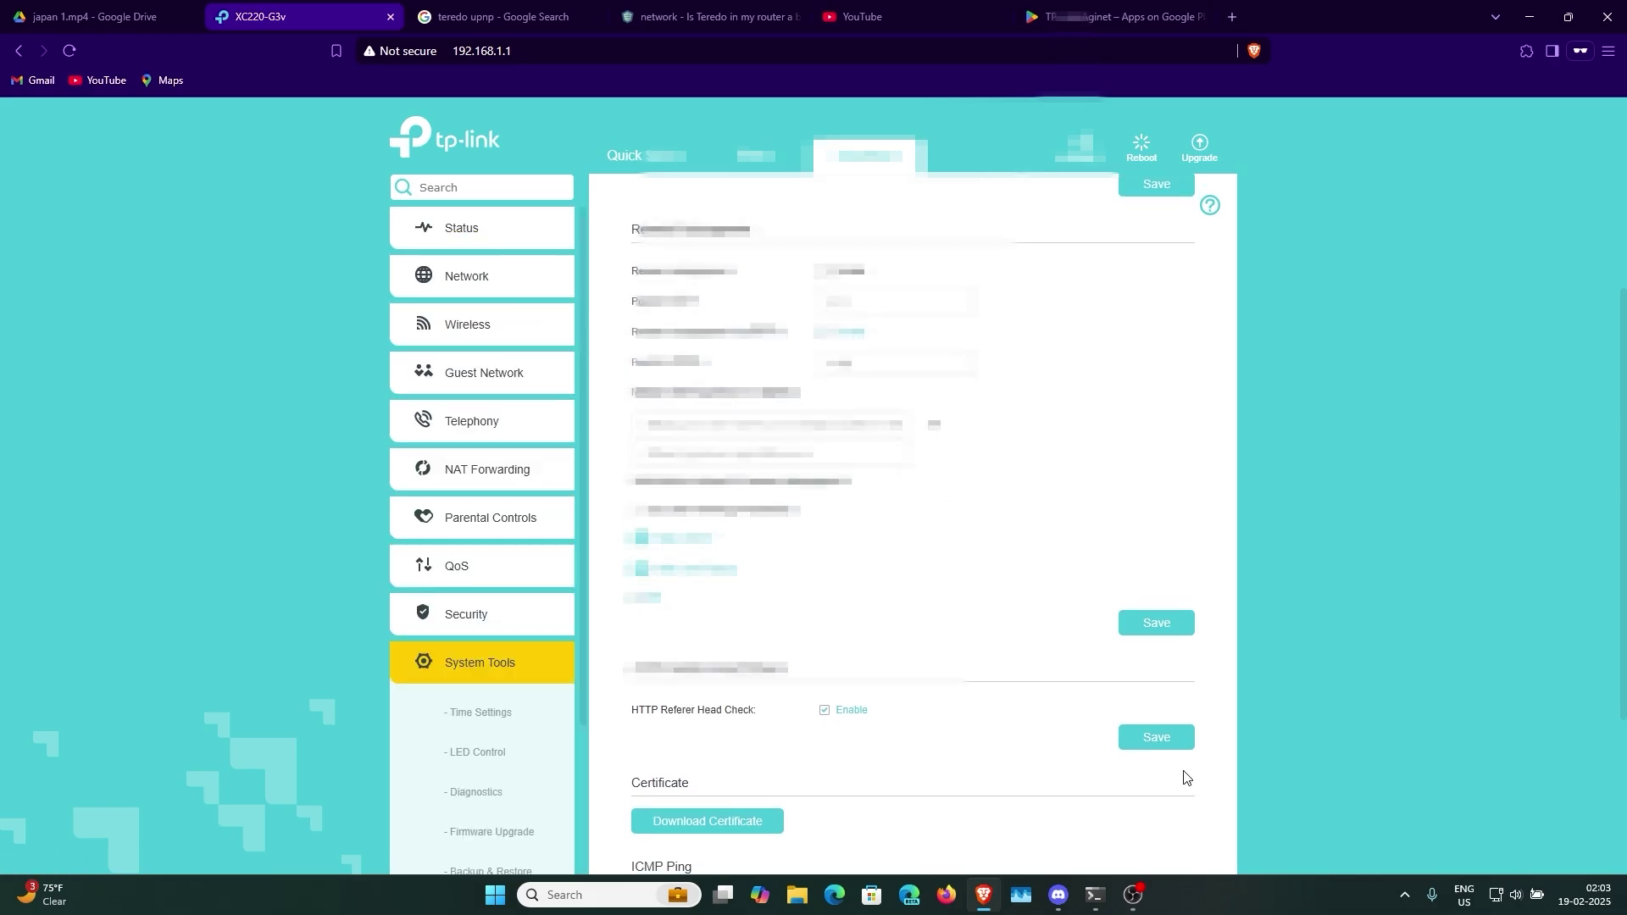